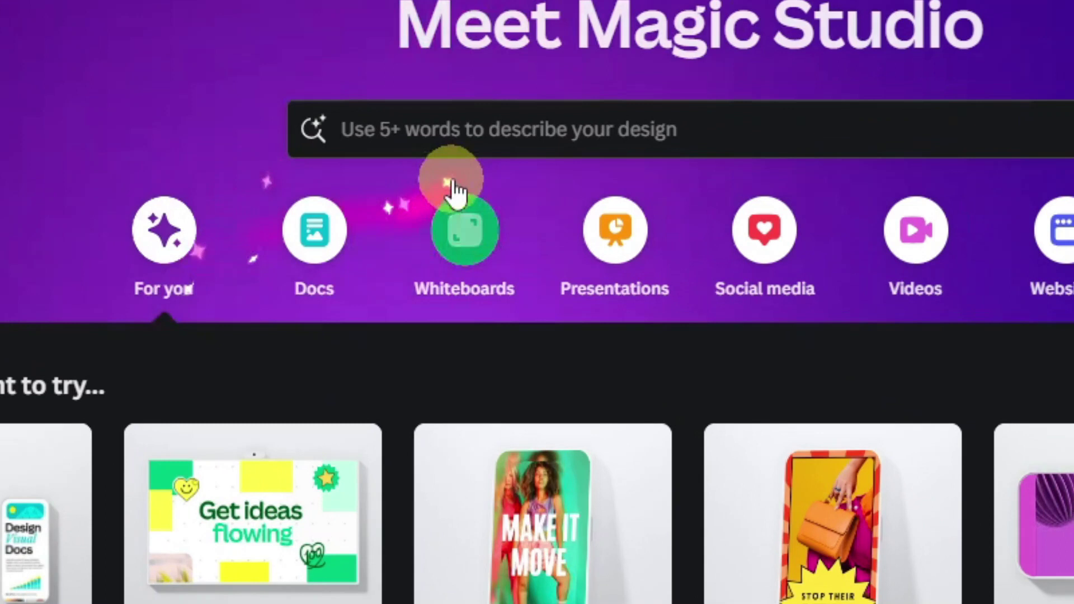
# Search the template library for website design.
pyautogui.click(493, 213)
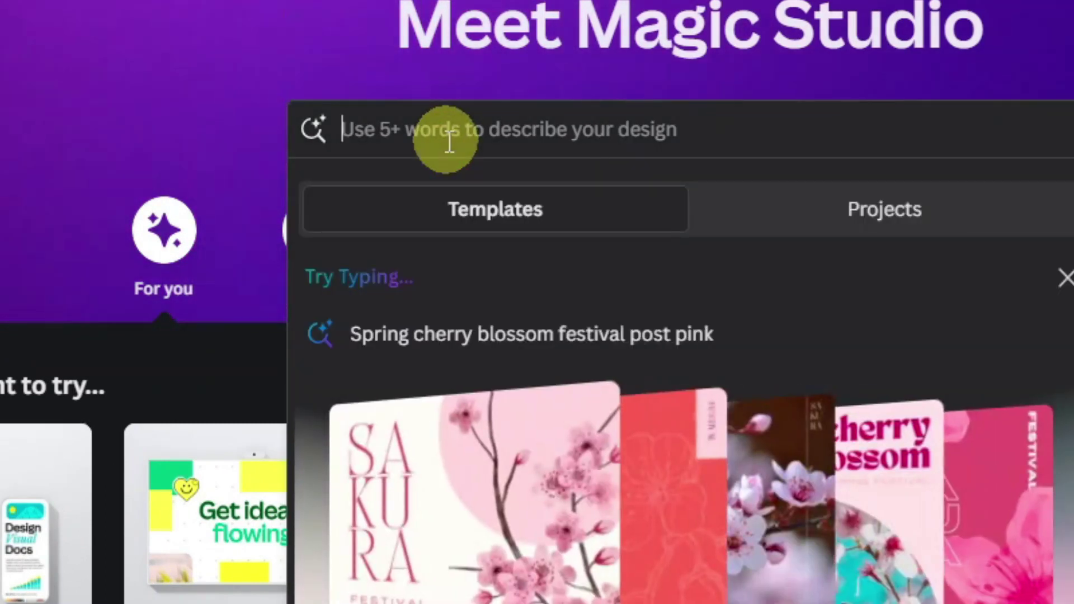
pyautogui.write('webite')
pyautogui.press('BackSpace')
pyautogui.press('BackSpace')
pyautogui.press('BackSpace')
pyautogui.write('site')
pyautogui.click(464, 342)
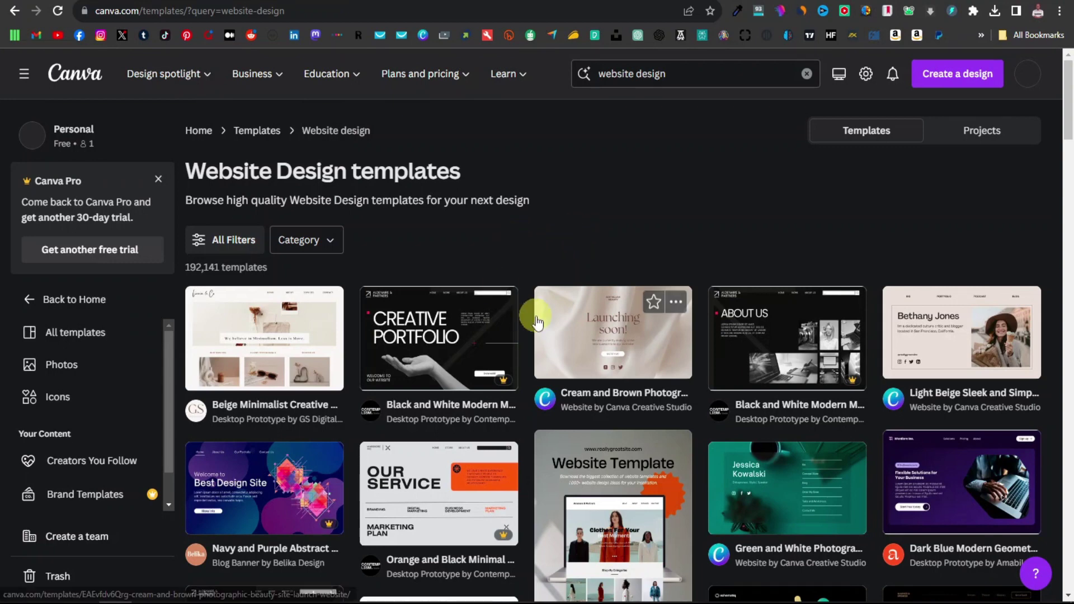
# Browse the website design templates, comparing their layouts, colours and styles to find a suitable starting point.
pyautogui.scroll(-3, 540, 312)
pyautogui.scroll(-15, 536, 328)
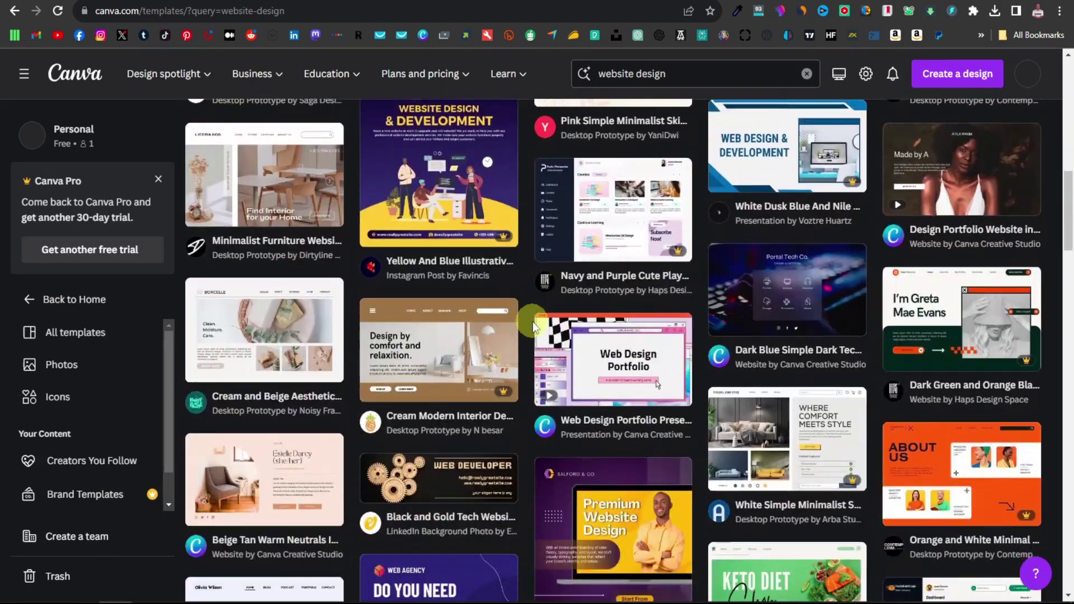
pyautogui.scroll(-4, 533, 325)
pyautogui.scroll(12, 532, 324)
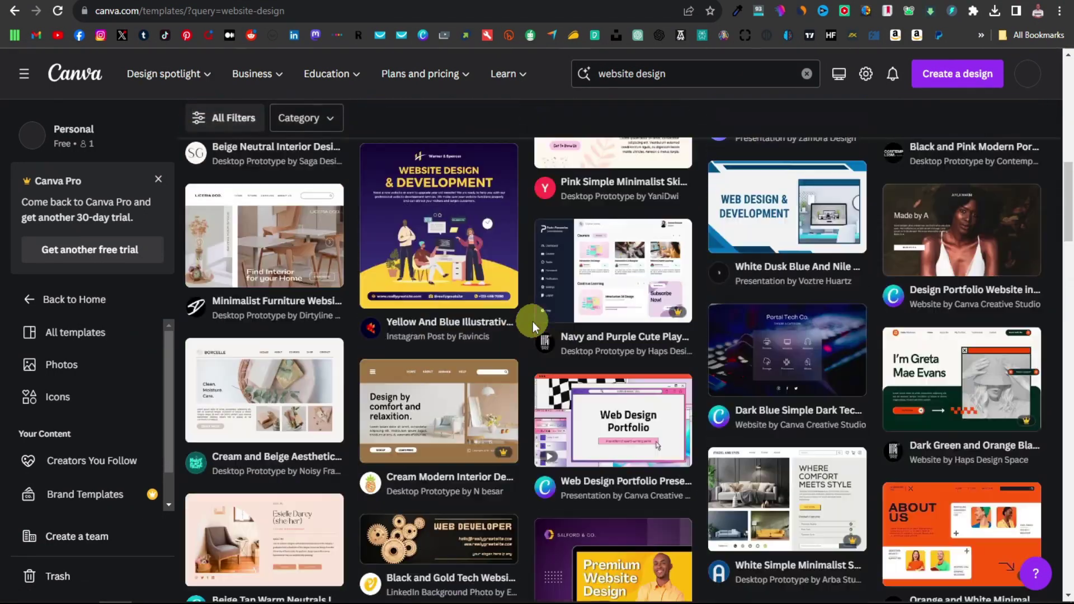
pyautogui.scroll(3, 532, 321)
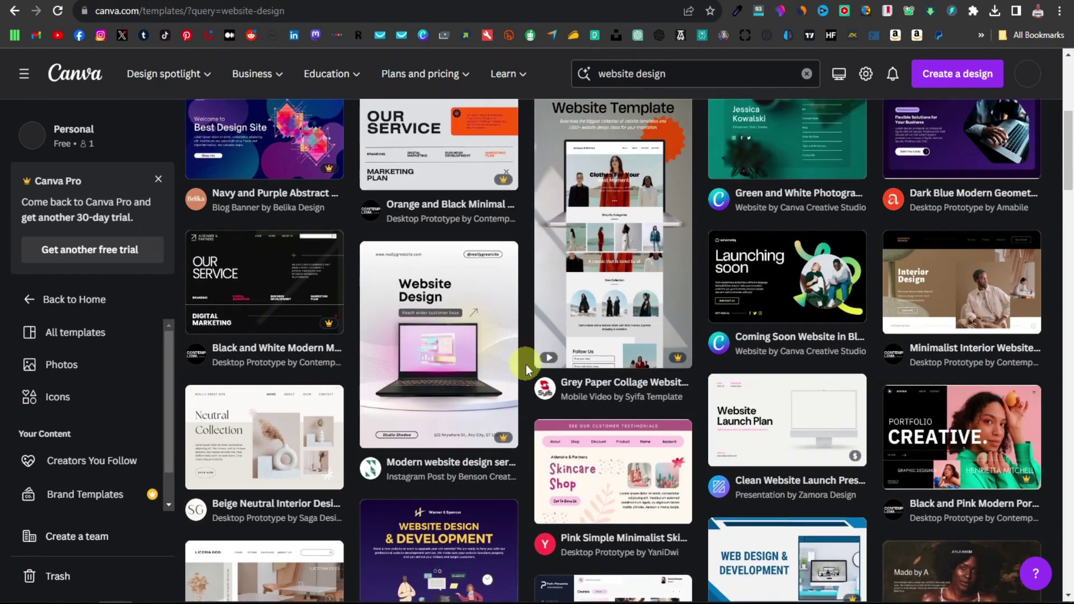
pyautogui.scroll(-5, 526, 365)
pyautogui.scroll(-15, 526, 364)
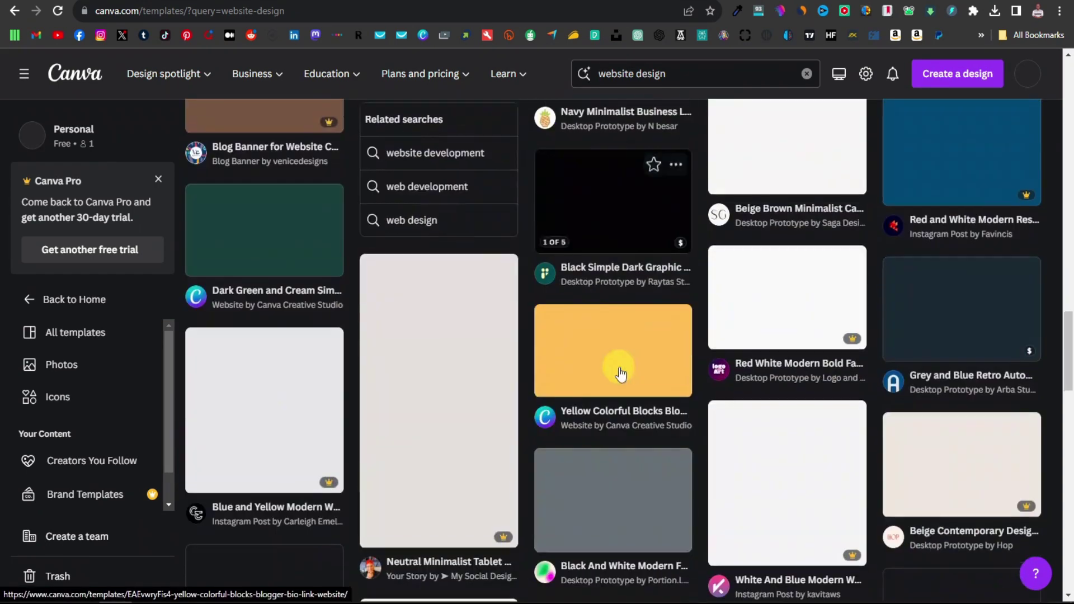
pyautogui.scroll(-8, 621, 372)
pyautogui.scroll(17, 542, 372)
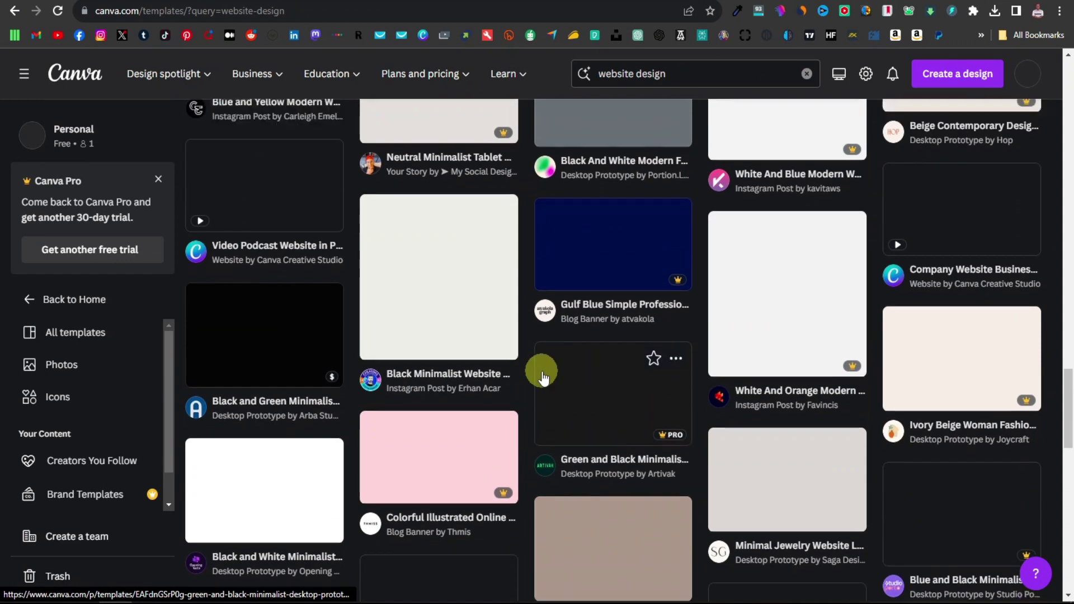
pyautogui.scroll(5, 542, 377)
pyautogui.scroll(6, 542, 377)
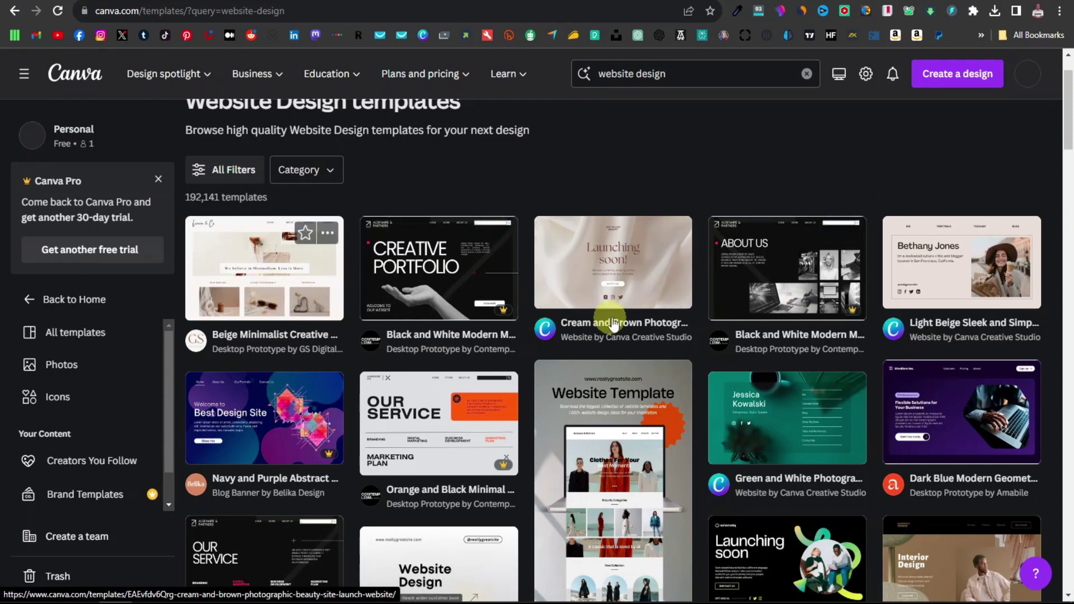
pyautogui.scroll(-10, 532, 294)
pyautogui.scroll(-6, 531, 293)
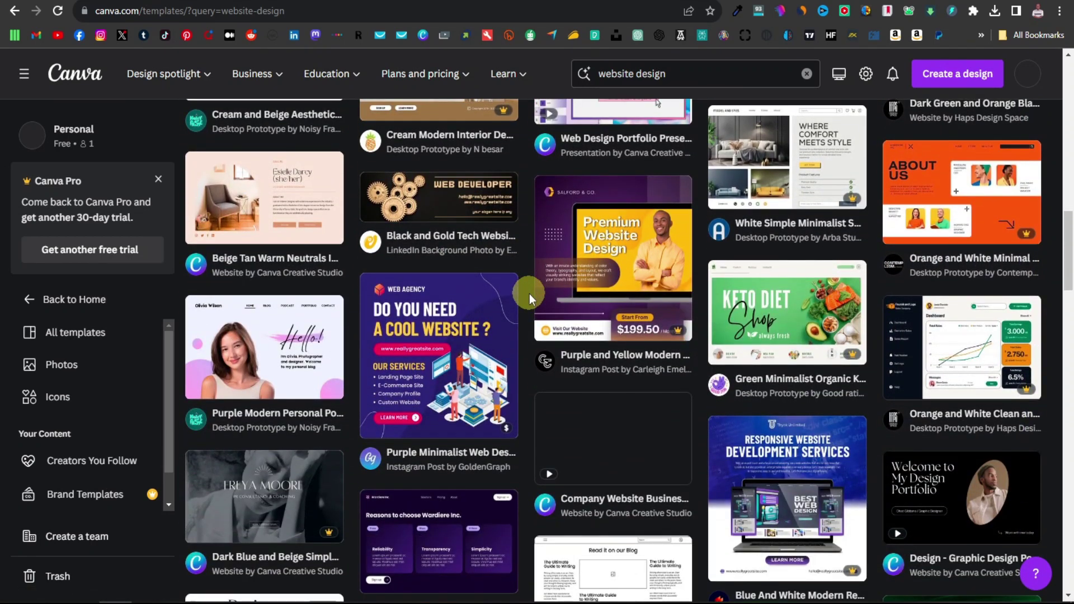
pyautogui.scroll(-3, 530, 293)
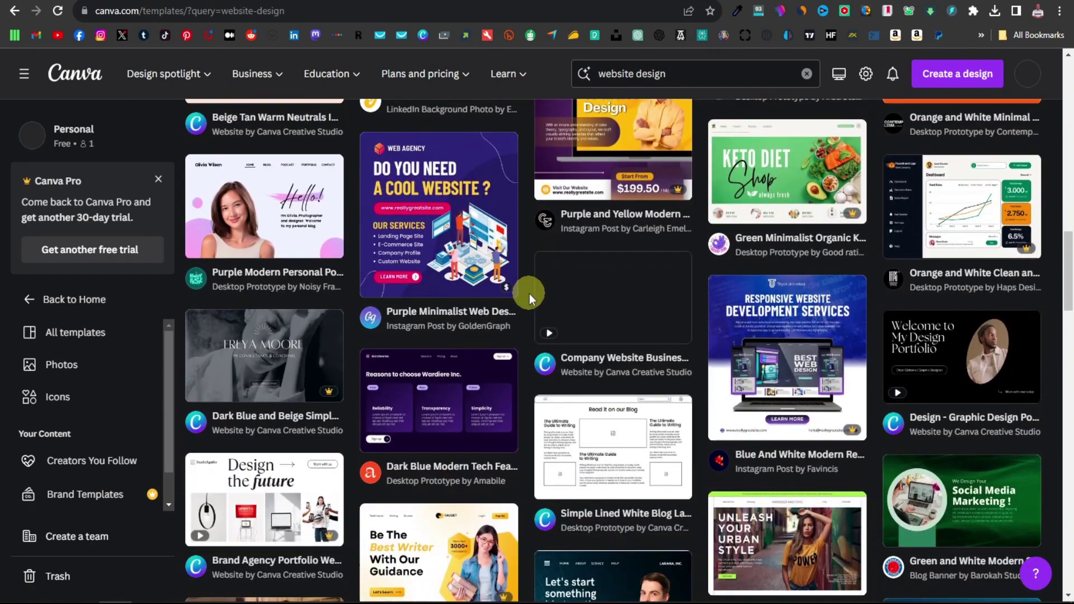
pyautogui.scroll(-3, 529, 293)
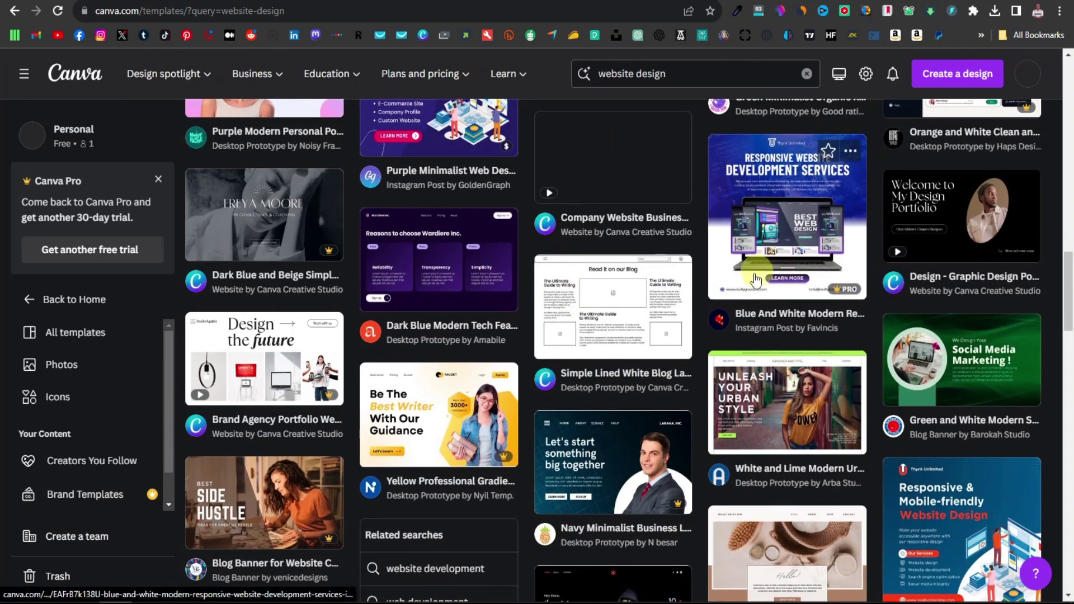
pyautogui.scroll(-1, 931, 306)
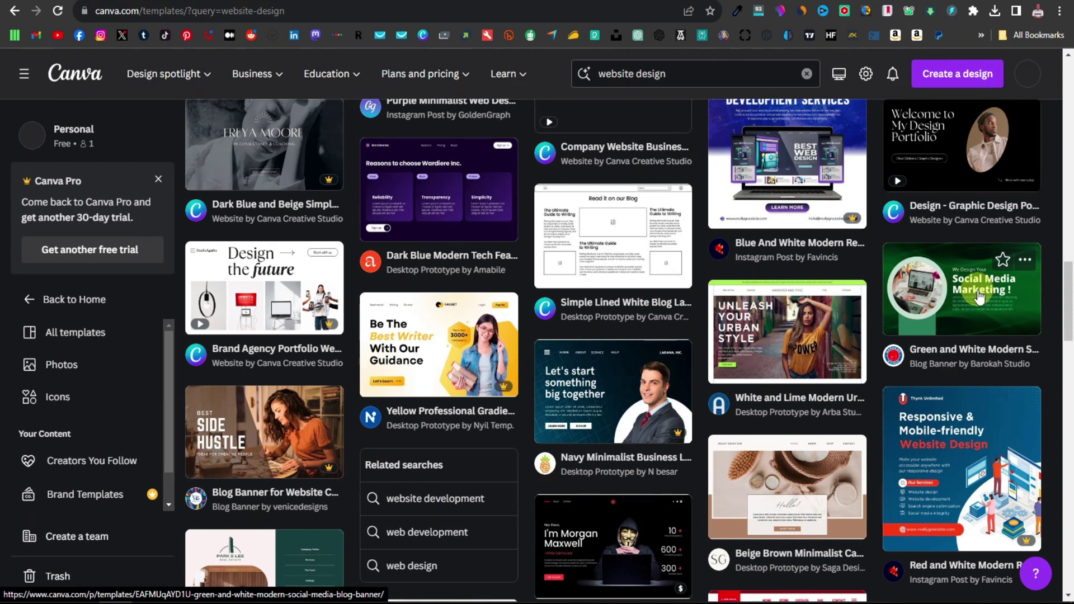
pyautogui.scroll(-1, 978, 297)
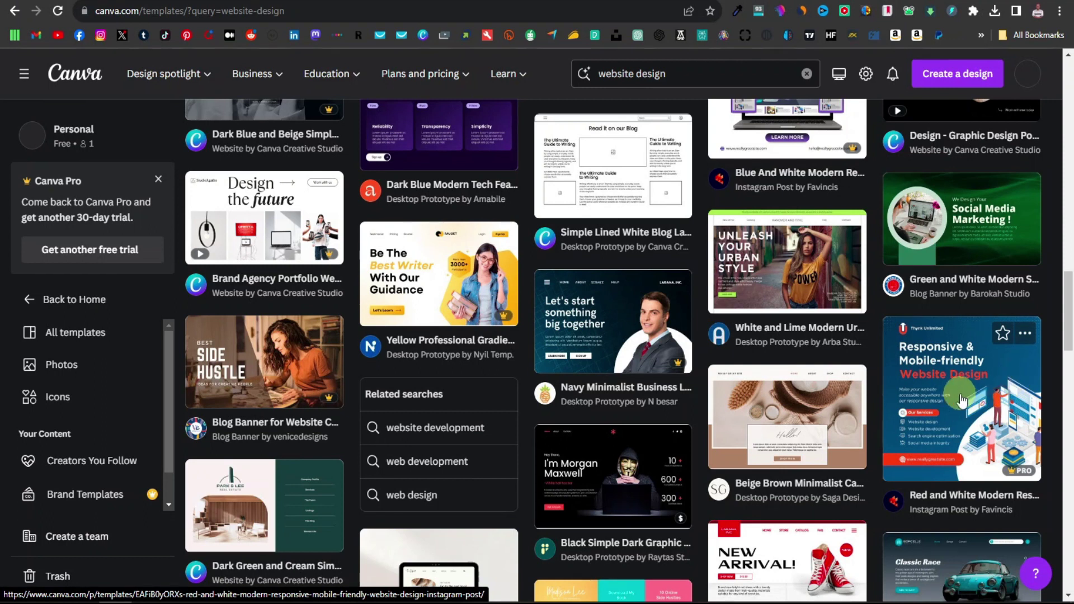
pyautogui.scroll(-4, 962, 399)
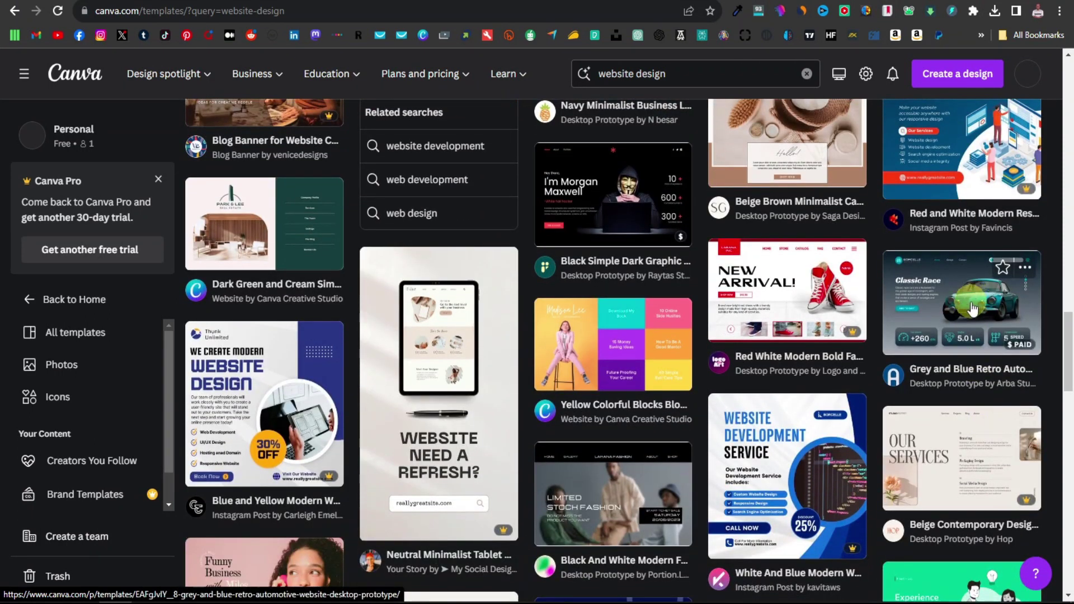
pyautogui.scroll(-5, 973, 302)
pyautogui.scroll(-10, 973, 245)
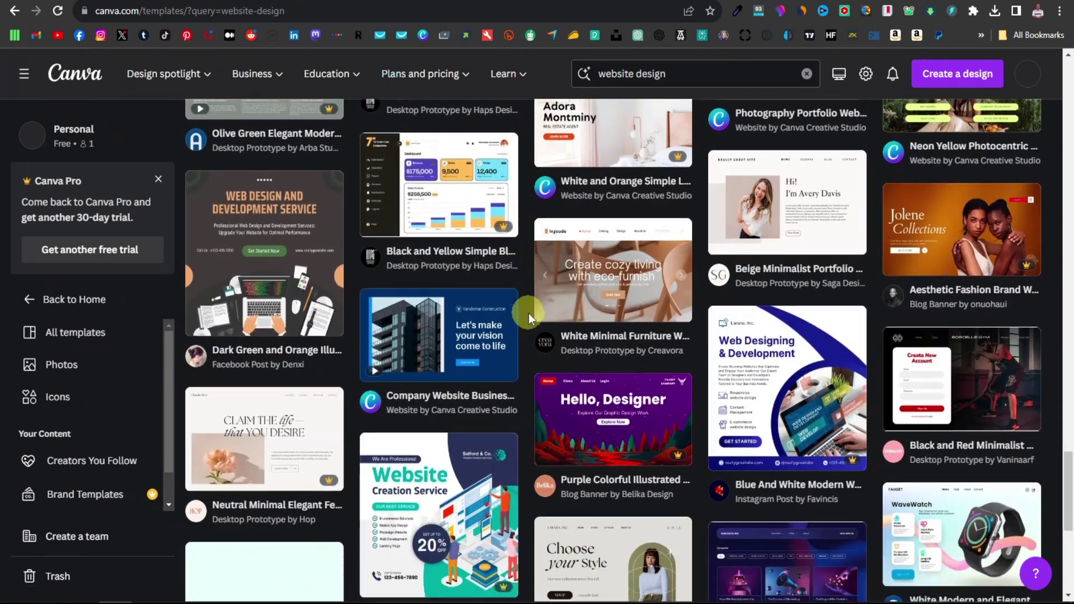
pyautogui.scroll(20, 529, 313)
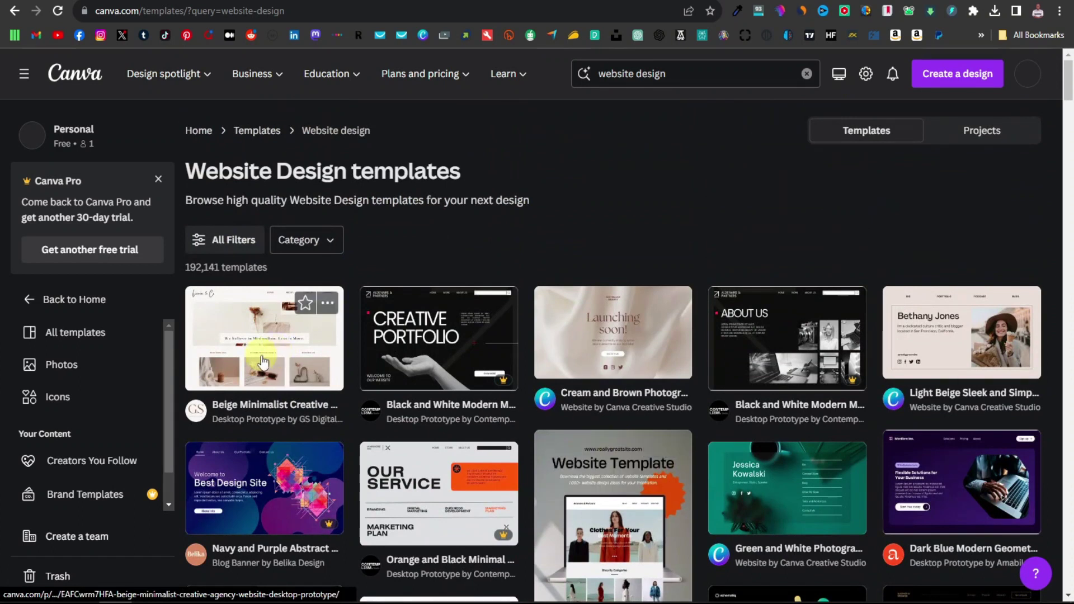
# Open the Beige Minimalist Creative Agency Website Desktop Prototype template for customizing and look through the other suggested templates.
pyautogui.click(280, 343)
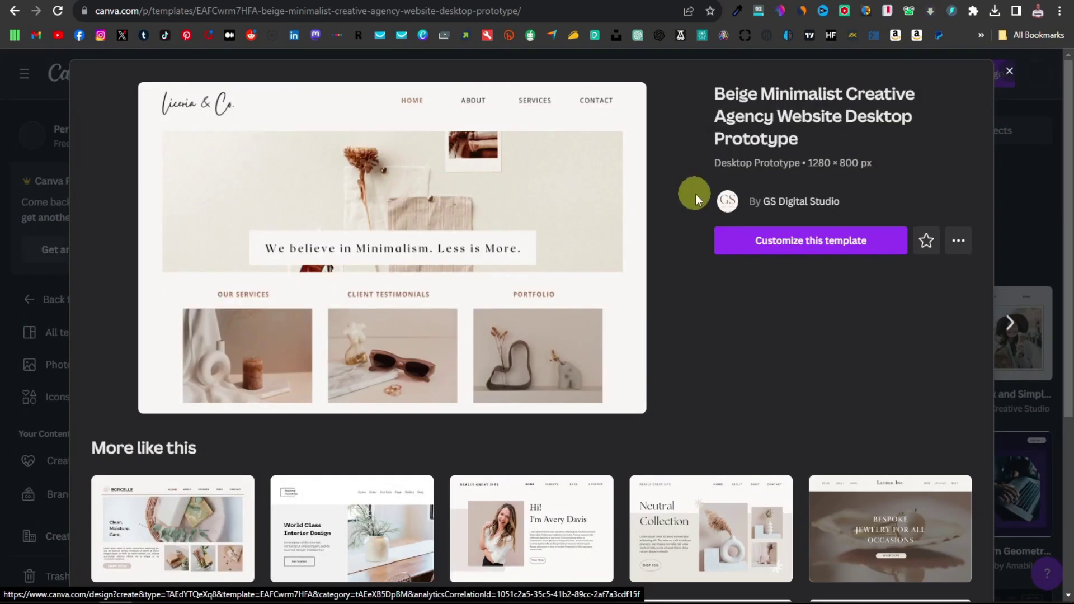
pyautogui.click(812, 246)
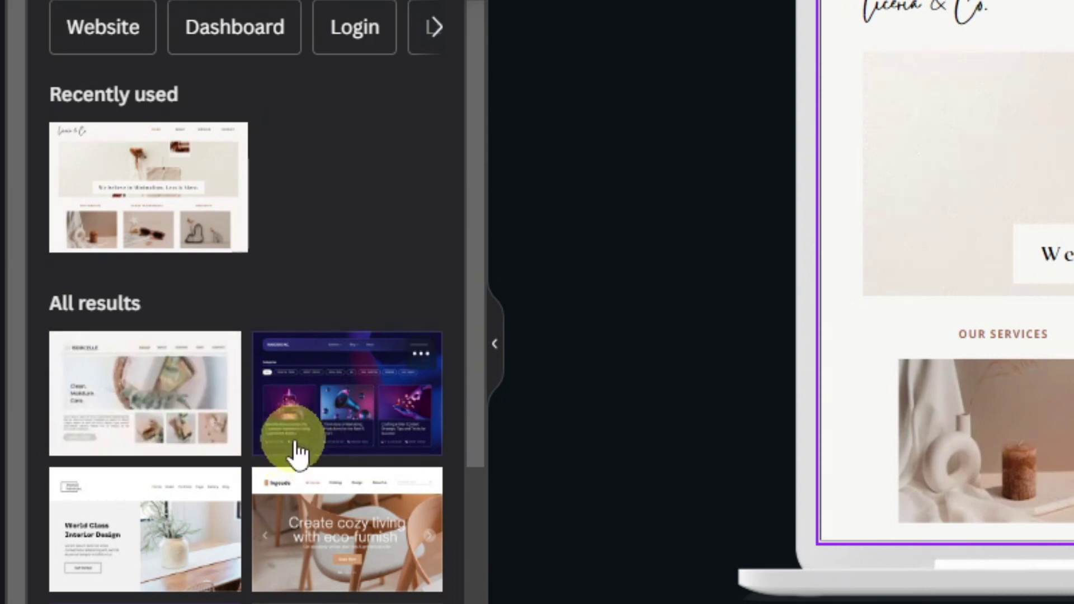
pyautogui.scroll(-3, 291, 453)
pyautogui.scroll(-5, 288, 456)
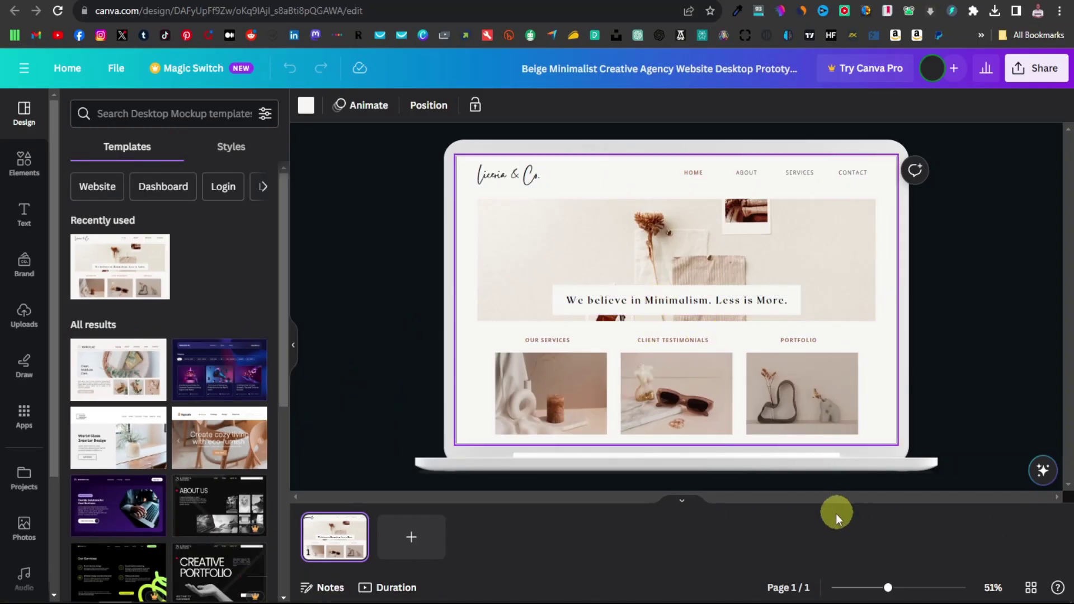
# Hide the page thumbnails strip and enlarge the canvas to 63%.
pyautogui.moveTo(889, 591); pyautogui.dragTo(895, 590)
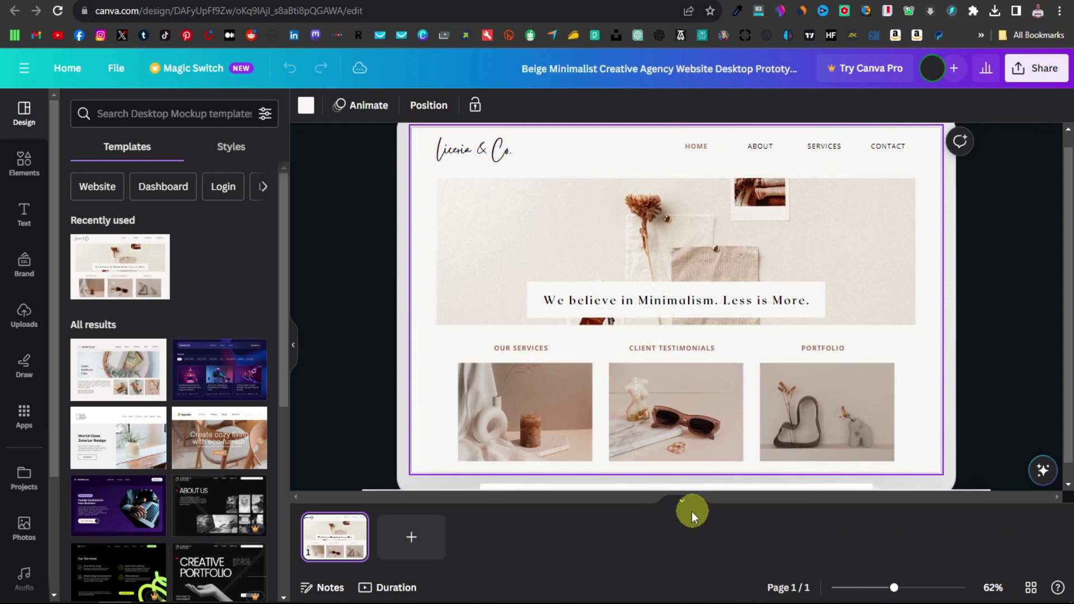
pyautogui.click(683, 501)
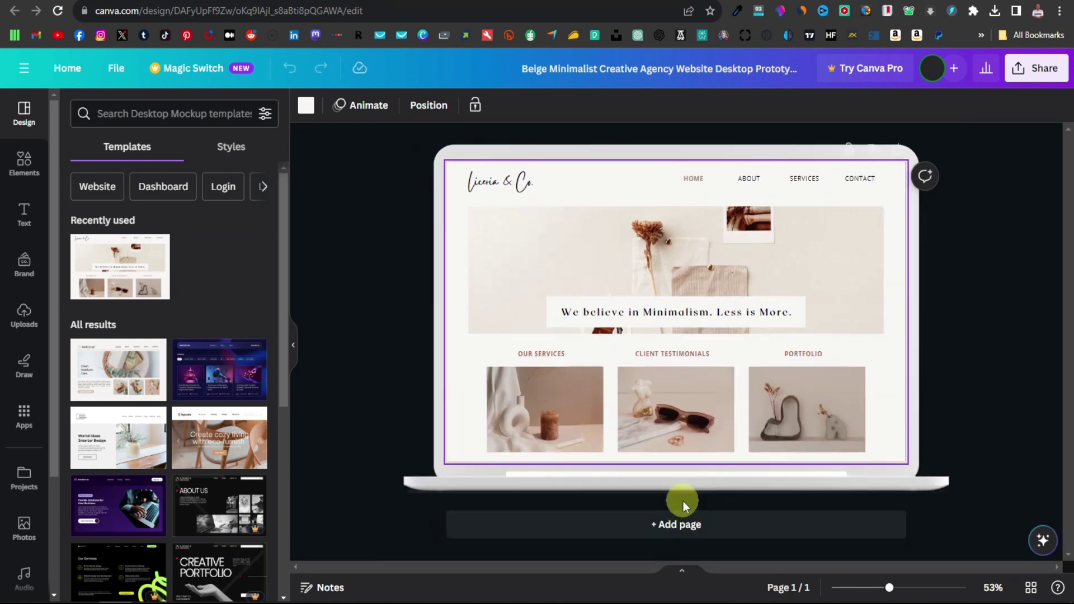
pyautogui.moveTo(891, 591); pyautogui.dragTo(896, 591)
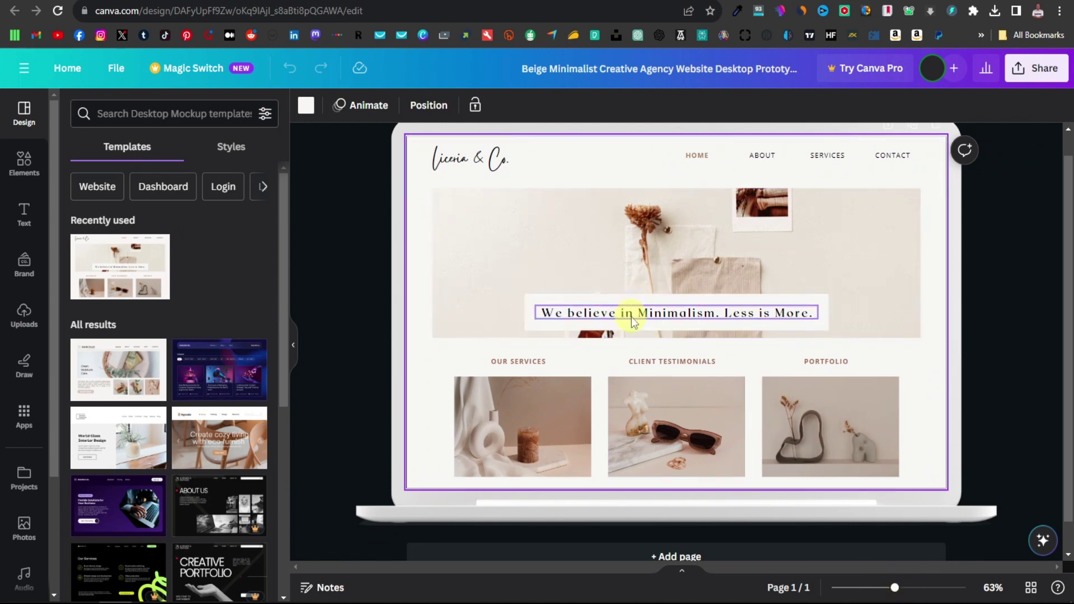
# Replace the logo text in the page header with "Fluffy Tails".
pyautogui.scroll(1, 632, 321)
pyautogui.click(476, 190)
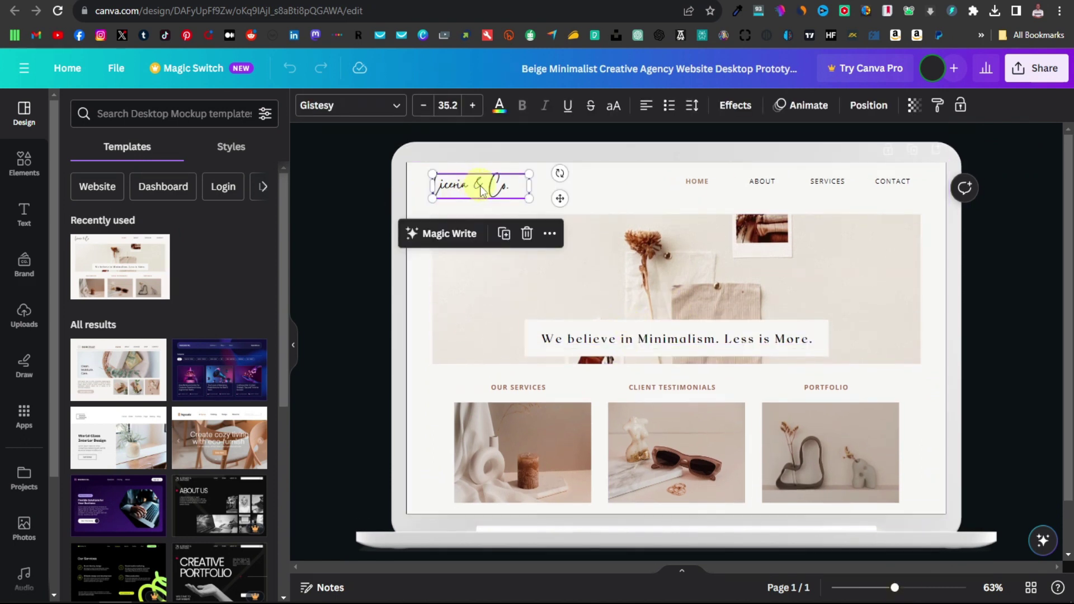
pyautogui.doubleClick(481, 190)
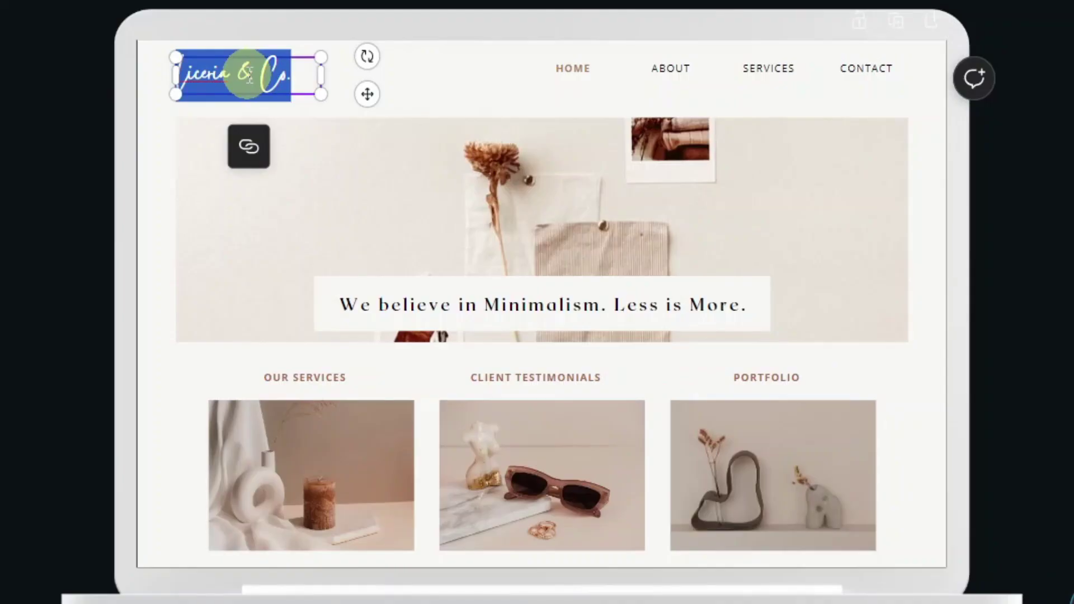
pyautogui.write('Fluff')
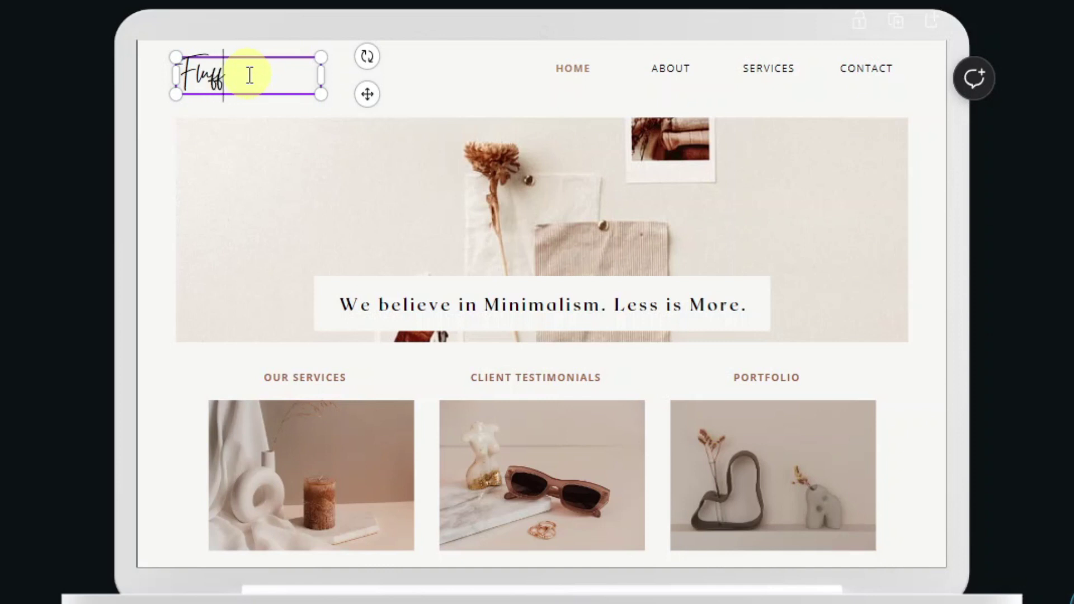
pyautogui.write('y Tails')
pyautogui.click(330, 109)
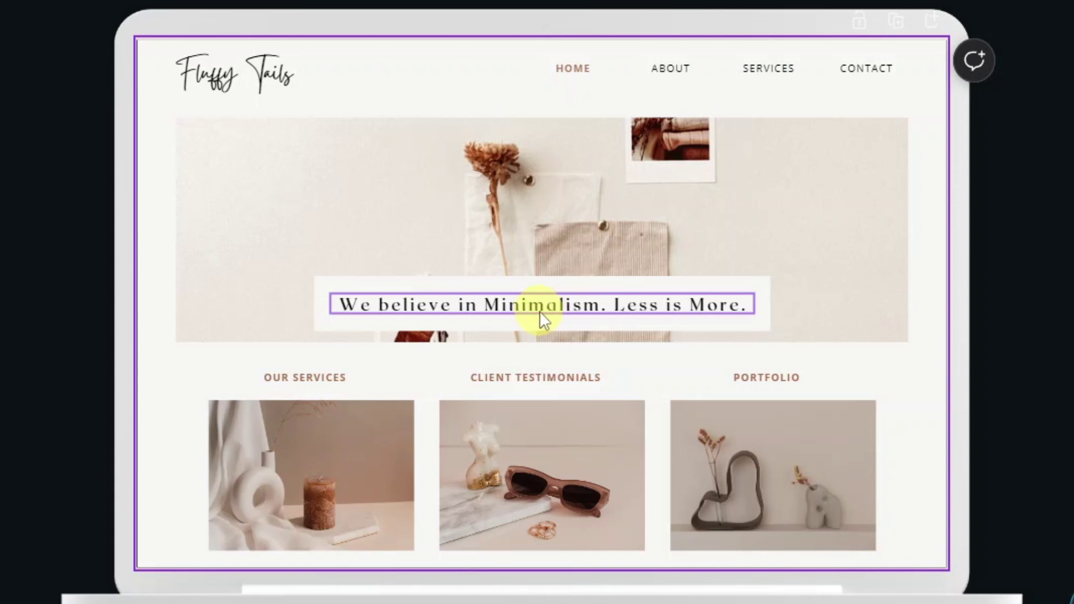
# Rewrite the banner headline as "We believe in your dog's health.".
pyautogui.click(502, 307)
pyautogui.moveTo(483, 306); pyautogui.dragTo(743, 305)
pyautogui.write("your dog's he")
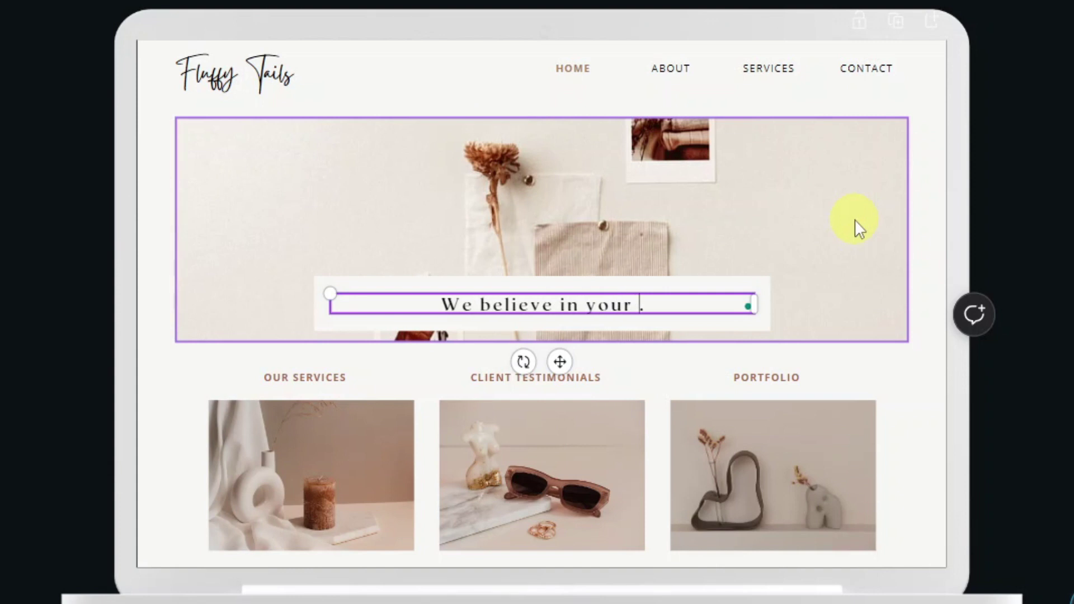
pyautogui.write('alth')
pyautogui.press('Left')
pyautogui.press('Left')
pyautogui.press('Left')
pyautogui.press('Left')
pyautogui.press('Left')
pyautogui.press('Left')
pyautogui.press('Left')
pyautogui.press('Left')
pyautogui.write("'")
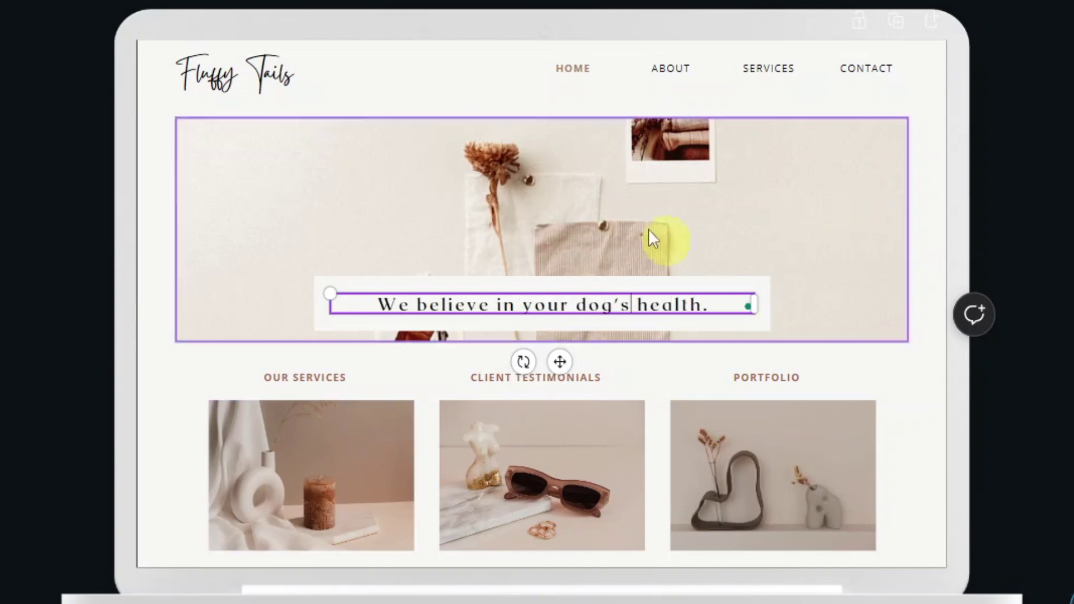
pyautogui.click(576, 197)
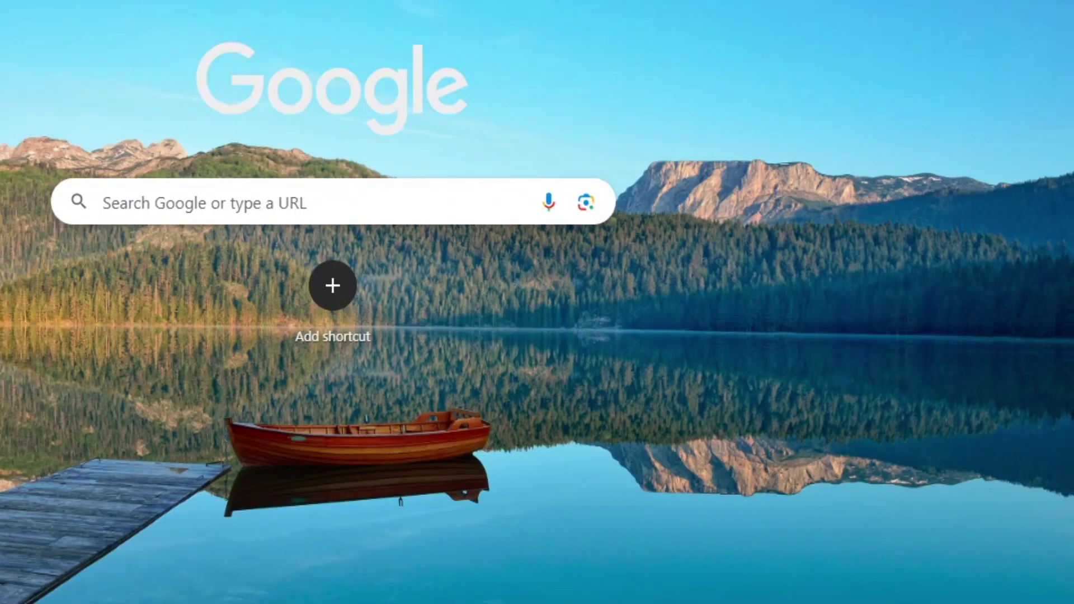
# Search Pexels for photos of "dog" and download the one of the white dog wearing pink heart-shaped sunglasses.
pyautogui.write('dog')
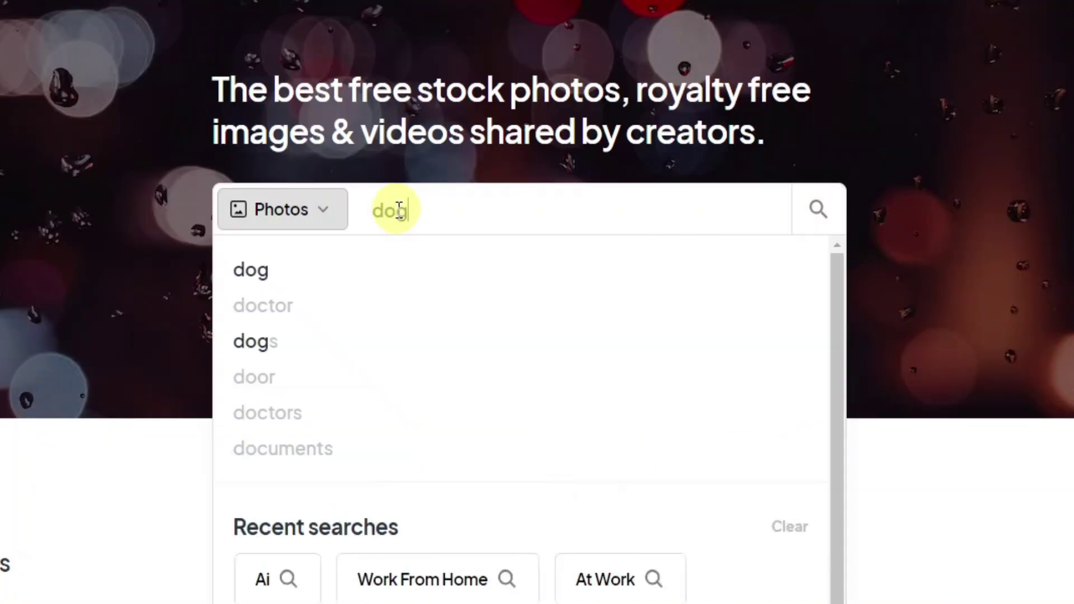
pyautogui.press('Return')
pyautogui.scroll(-3, 444, 260)
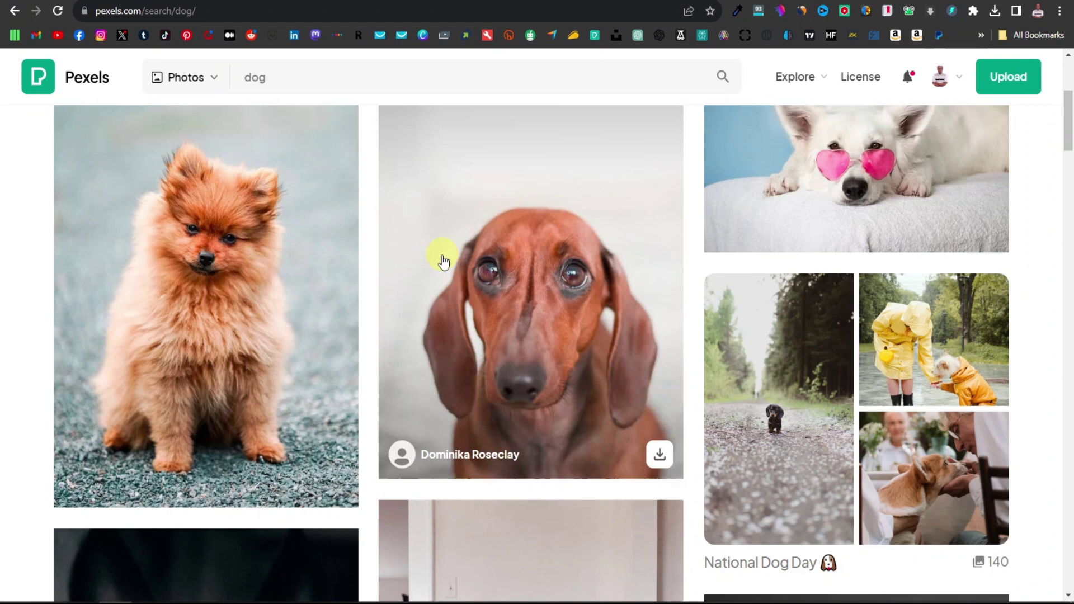
pyautogui.scroll(1, 442, 263)
pyautogui.scroll(4, 863, 354)
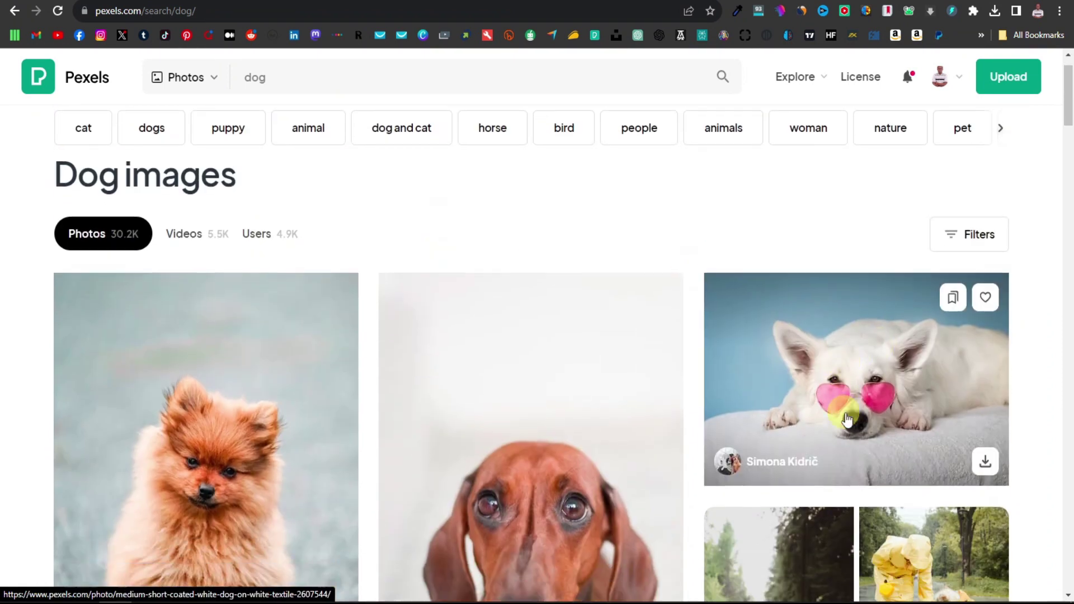
pyautogui.scroll(-2, 847, 419)
pyautogui.click(985, 368)
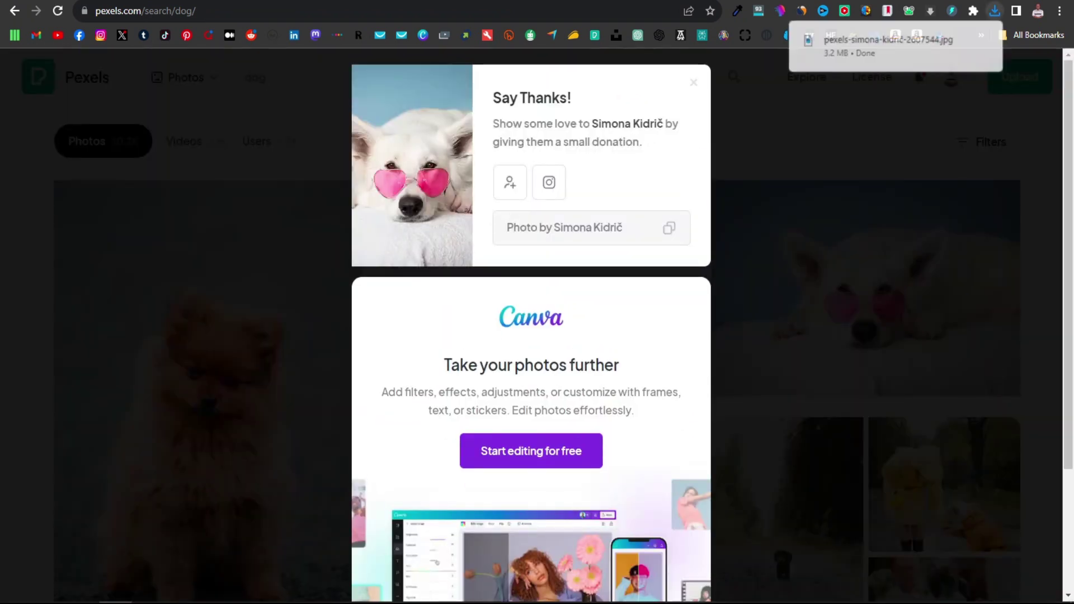
# Switch back to Canva, upload the downloaded photo of the white dog in pink sunglasses, and use it as the banner image.
pyautogui.hotkey('ctrl', 'Tab')
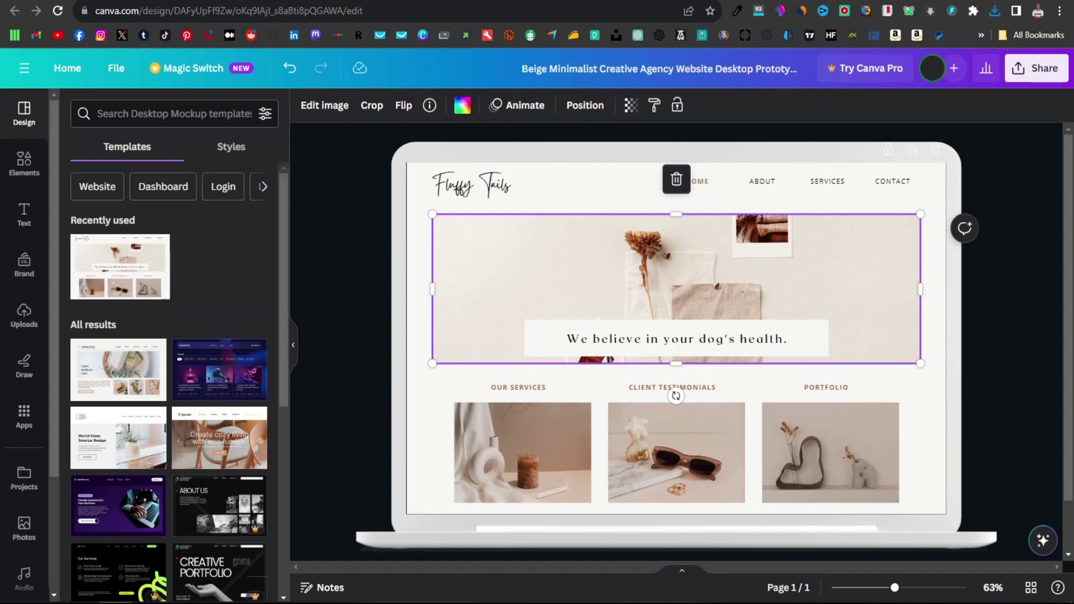
pyautogui.click(994, 11)
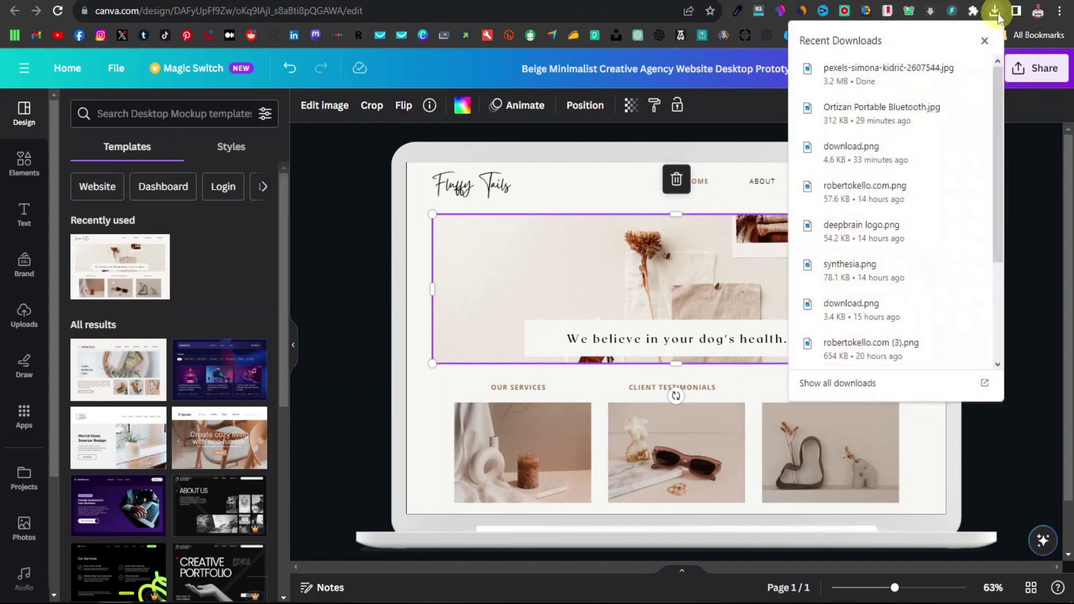
pyautogui.moveTo(876, 81); pyautogui.dragTo(521, 272)
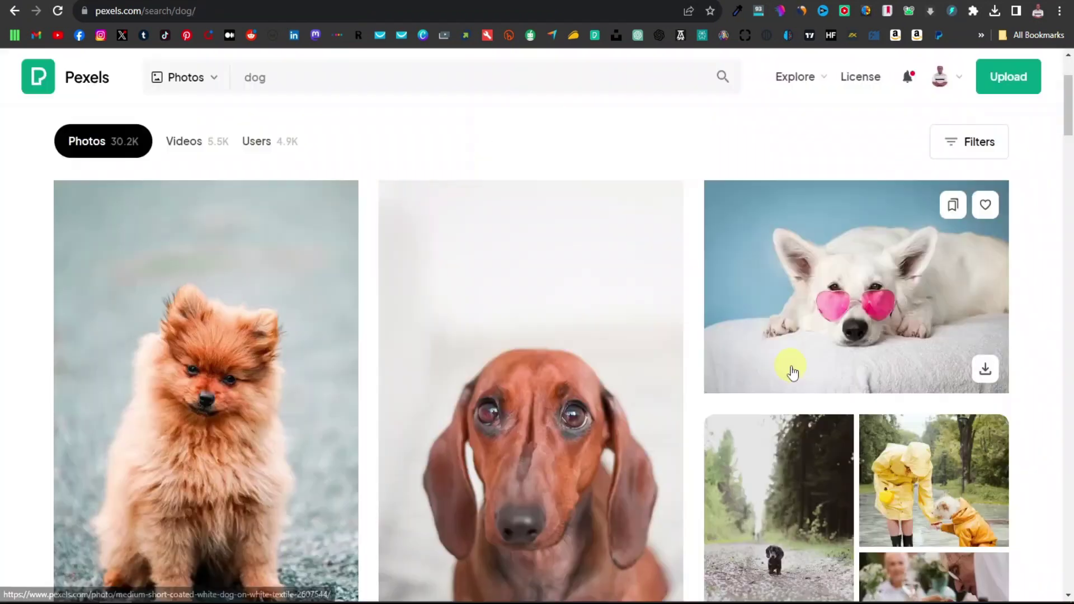
# Filter the Pexels dog photos to horizontal orientation and download three more dog pictures for the page's section images.
pyautogui.scroll(-5, 690, 395)
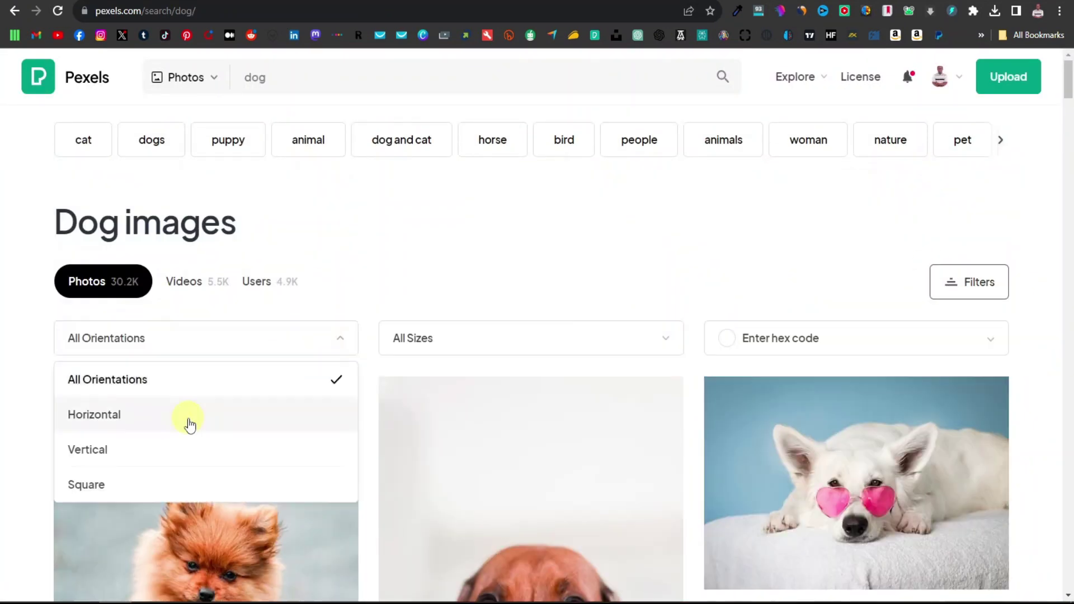
pyautogui.click(191, 426)
pyautogui.click(983, 285)
pyautogui.scroll(-10, 614, 547)
pyautogui.scroll(4, 614, 547)
pyautogui.click(983, 376)
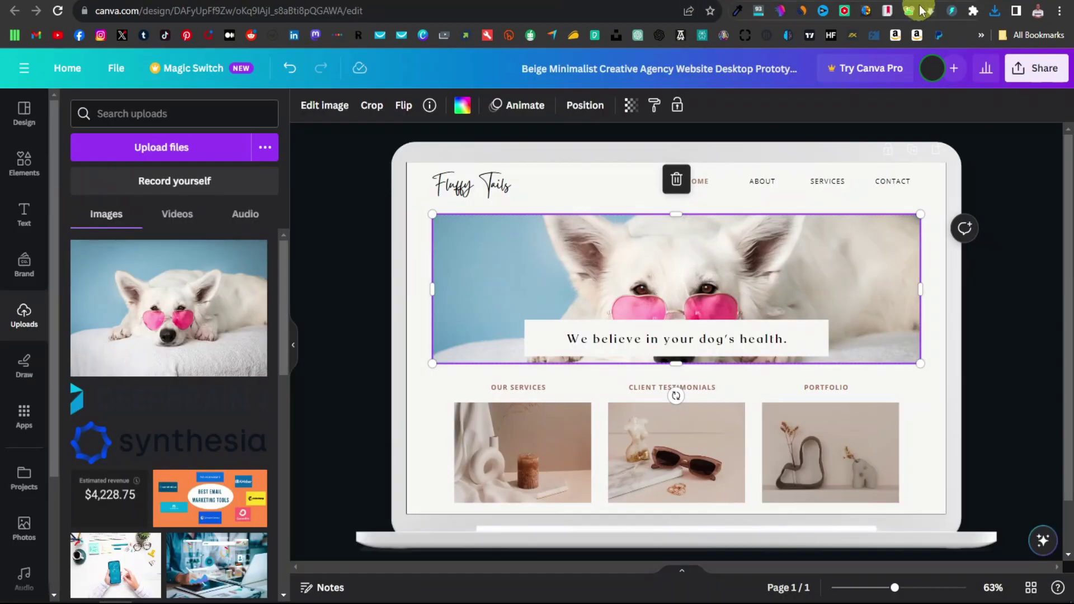
# Upload the three new dog photos to Canva and replace the Our Services, Client Testimonials and Portfolio images with them.
pyautogui.click(995, 10)
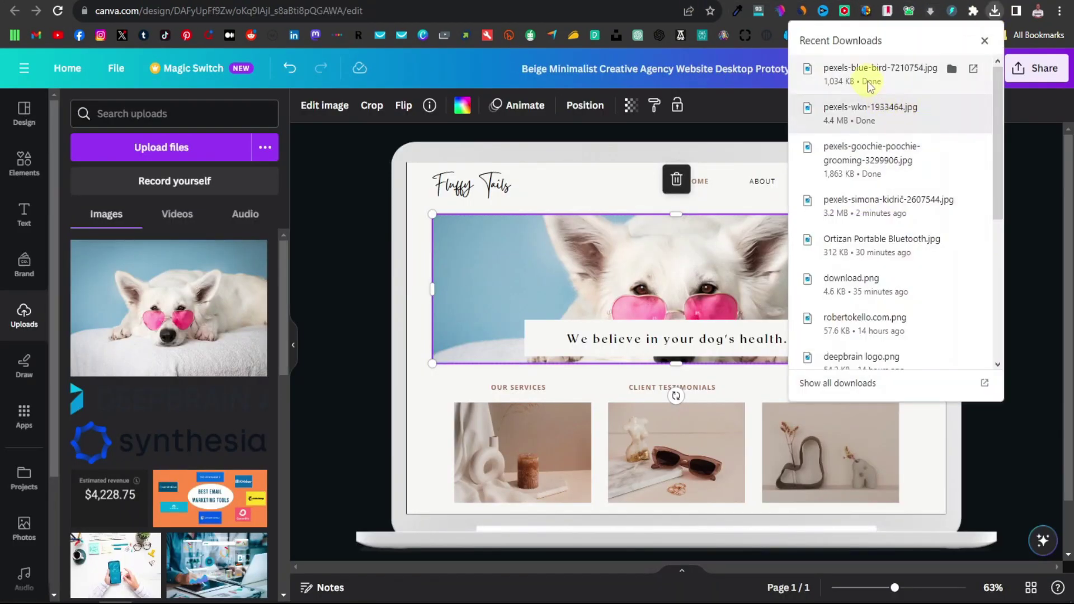
pyautogui.moveTo(866, 84); pyautogui.dragTo(212, 313)
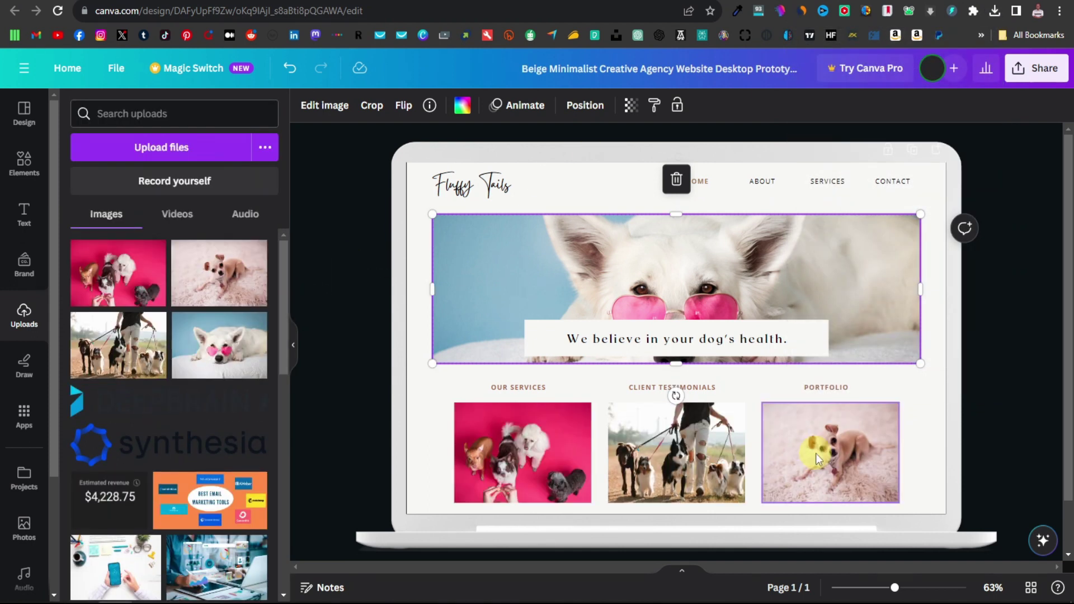
pyautogui.click(592, 391)
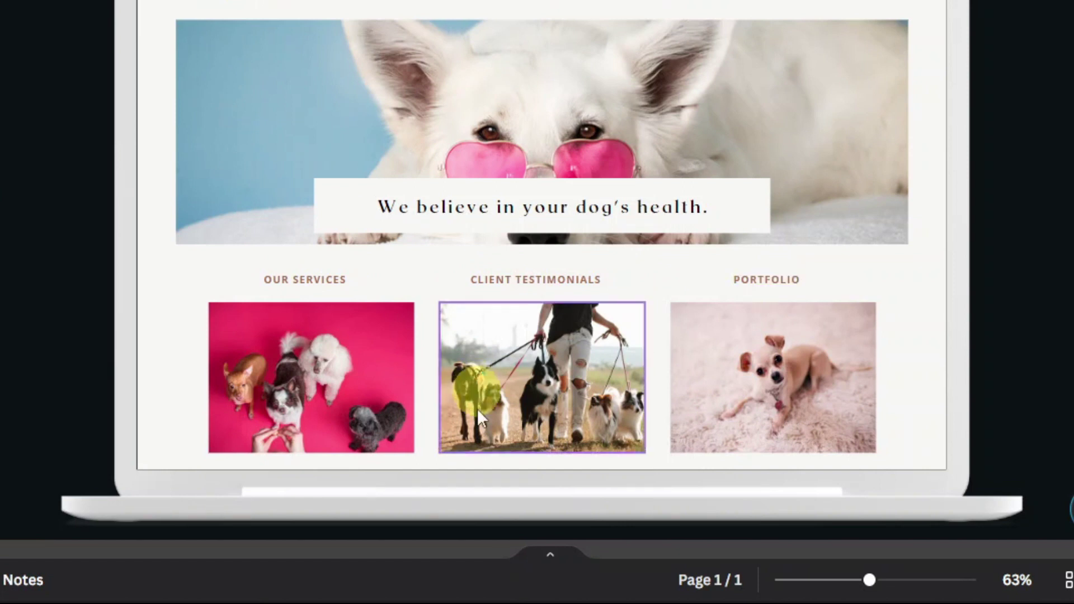
# Add a second page and place an enlarged copy of the OUR SERVICES heading centred near its top.
pyautogui.scroll(-3, 493, 481)
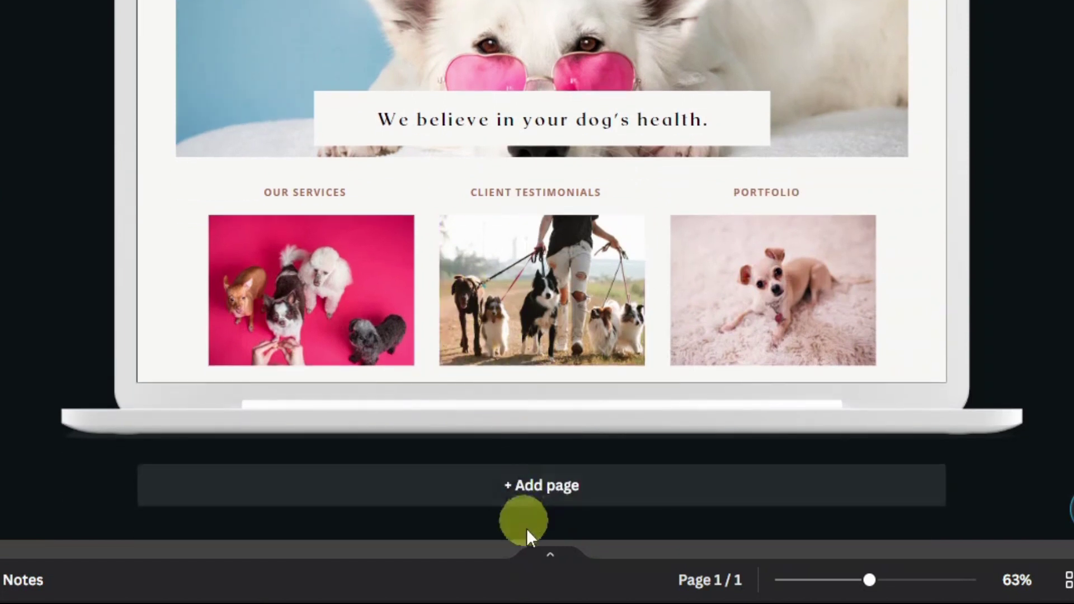
pyautogui.click(541, 495)
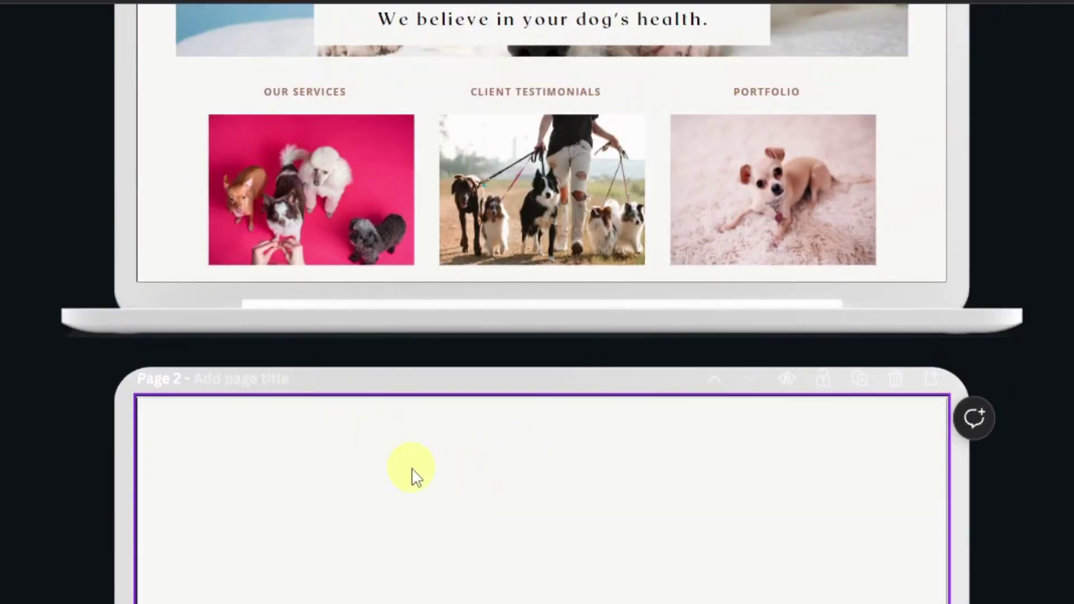
pyautogui.click(301, 93)
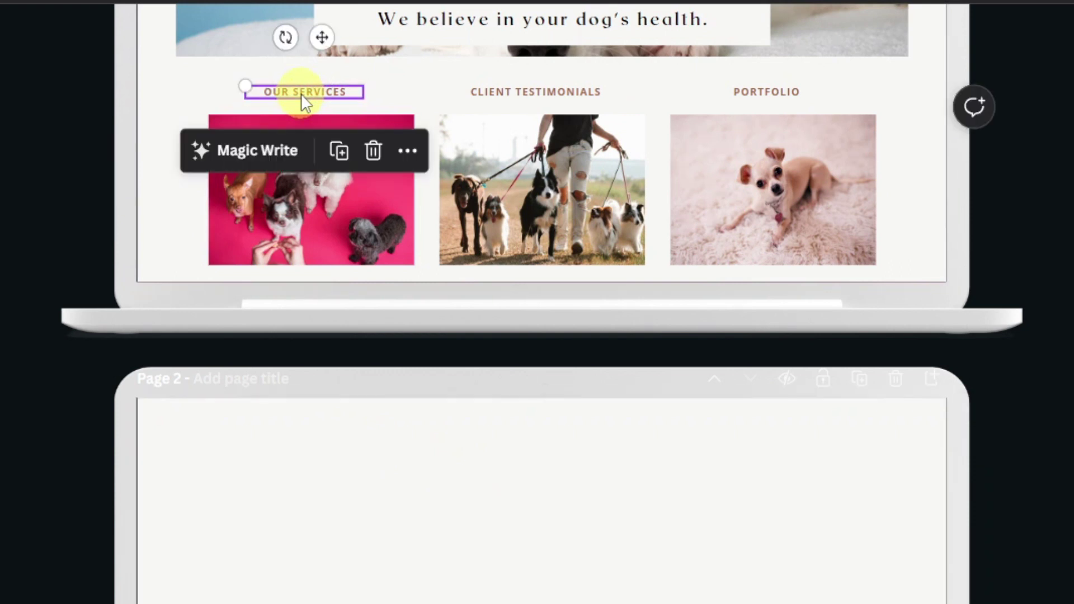
pyautogui.click(342, 159)
pyautogui.moveTo(366, 326); pyautogui.dragTo(575, 509)
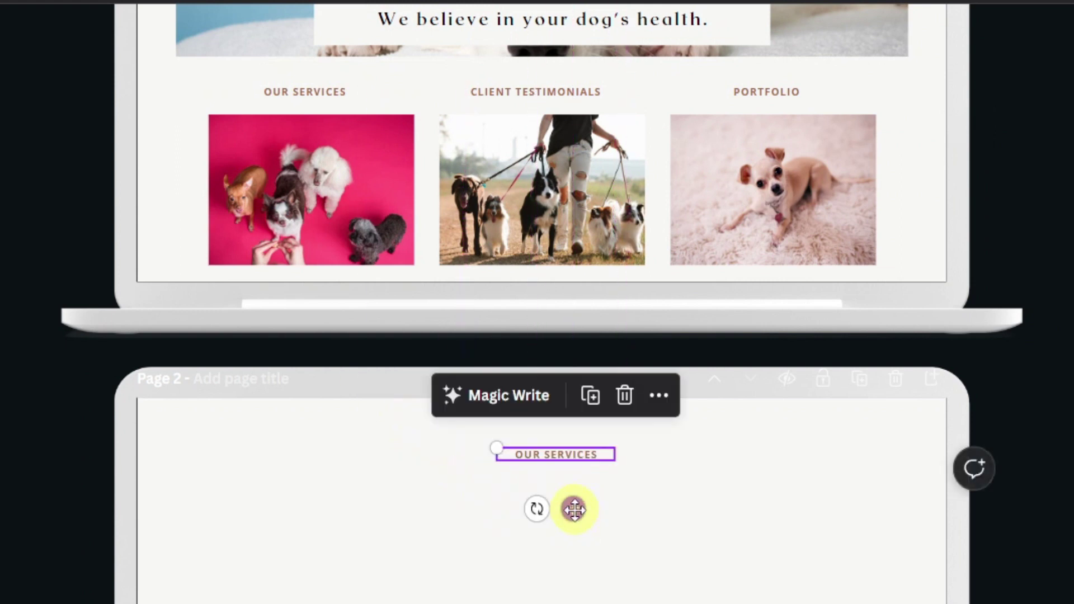
pyautogui.moveTo(473, 434); pyautogui.dragTo(594, 513)
# Review the finished home page and the empty space below the heading on page 2.
pyautogui.scroll(-5, 546, 527)
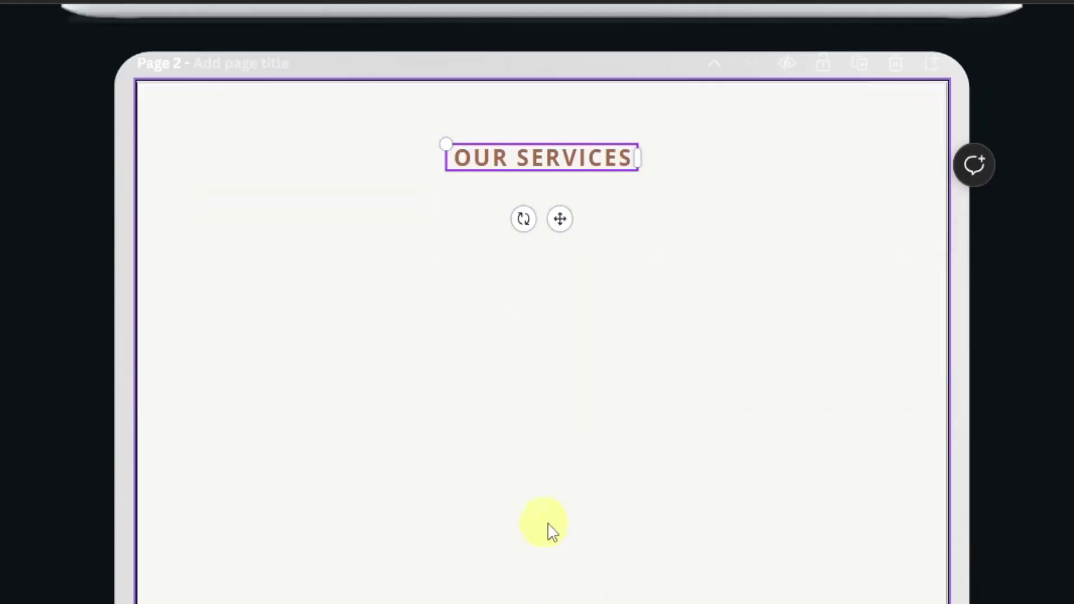
pyautogui.scroll(2, 536, 341)
pyautogui.scroll(-3, 559, 336)
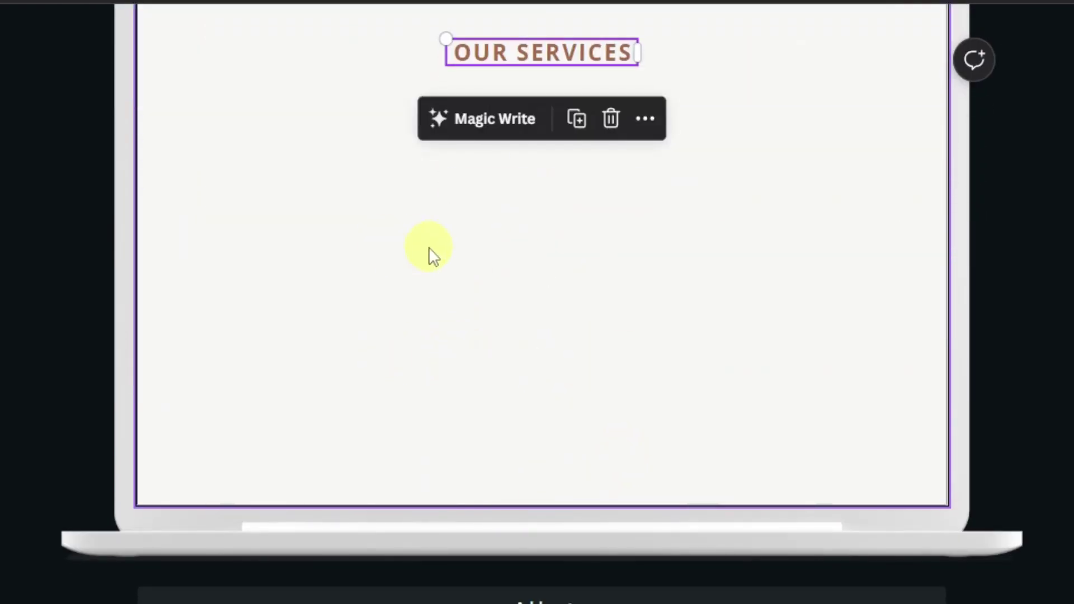
pyautogui.scroll(2, 442, 257)
pyautogui.scroll(6, 475, 280)
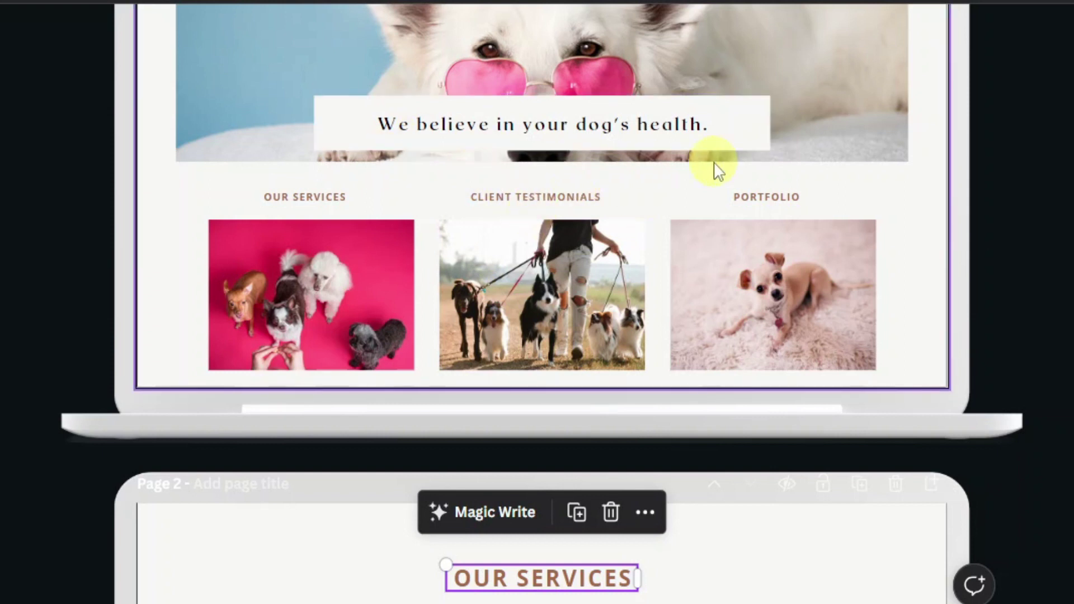
pyautogui.scroll(4, 609, 240)
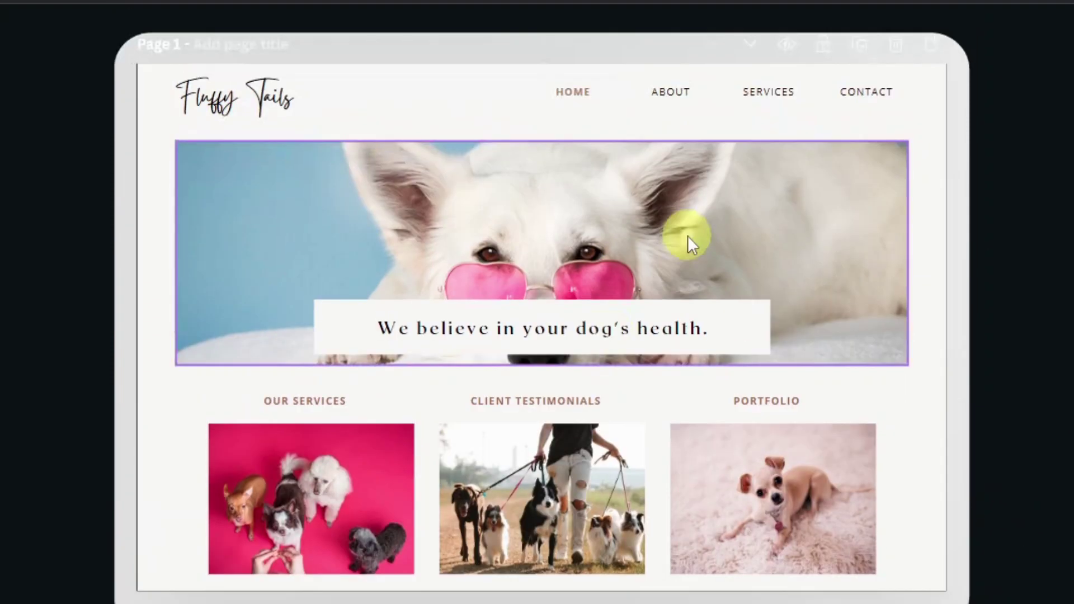
pyautogui.scroll(-5, 361, 239)
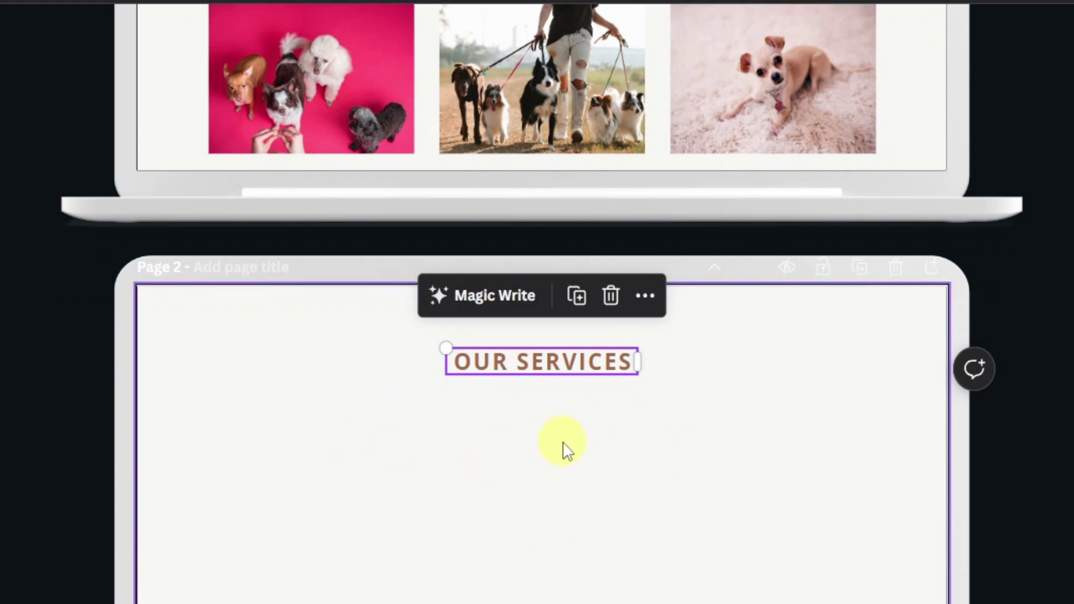
pyautogui.scroll(-3, 565, 448)
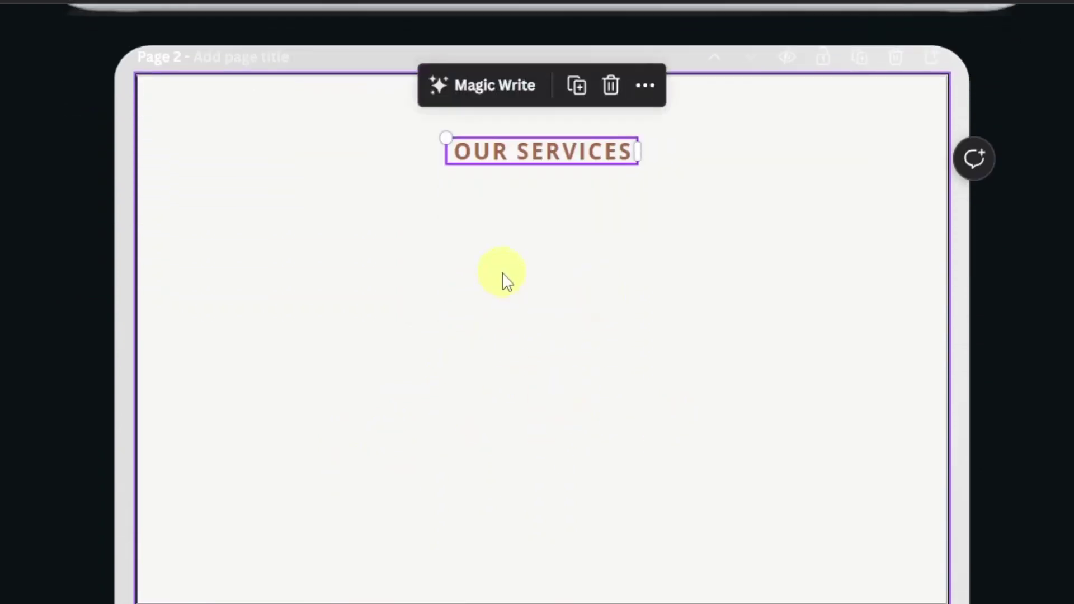
# Add a body text box to page 2, enlarge it to font size 20.4 and place it below the OUR SERVICES heading.
pyautogui.click(506, 279)
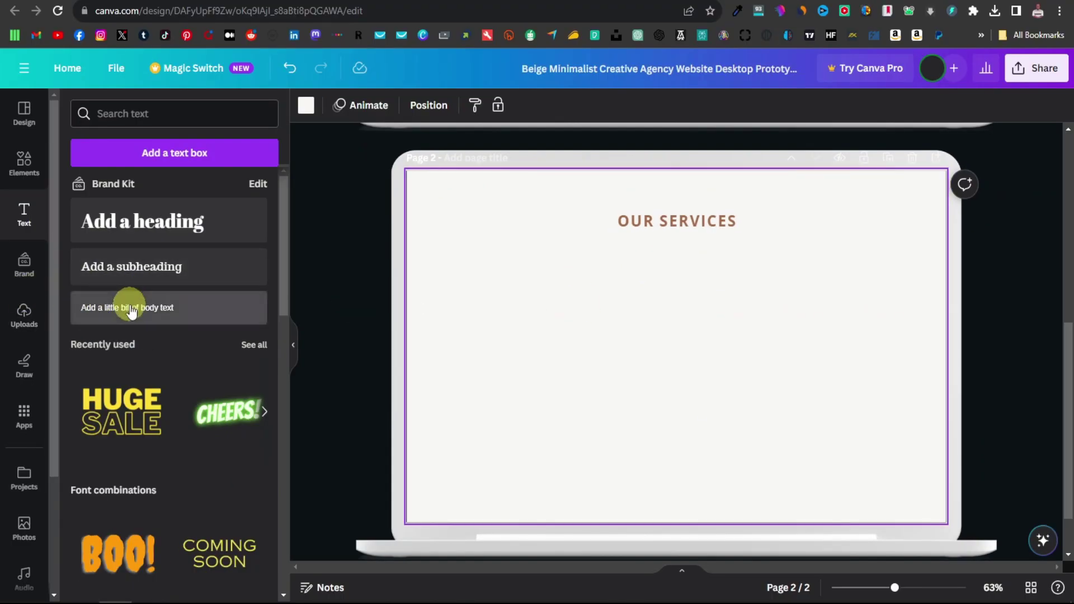
pyautogui.click(130, 309)
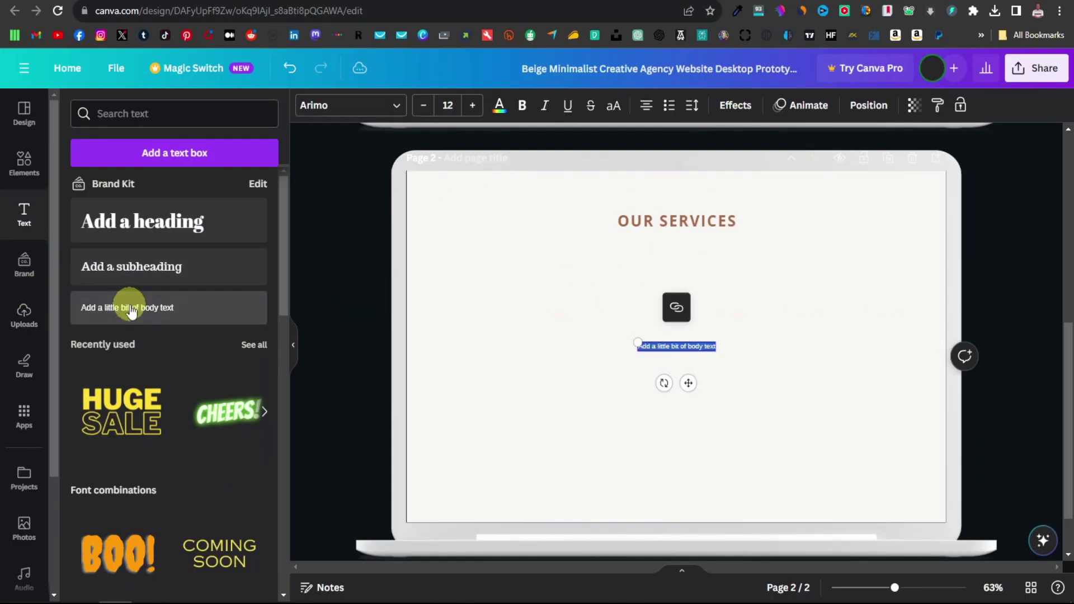
pyautogui.moveTo(638, 343); pyautogui.dragTo(583, 336)
pyautogui.moveTo(661, 382); pyautogui.dragTo(566, 312)
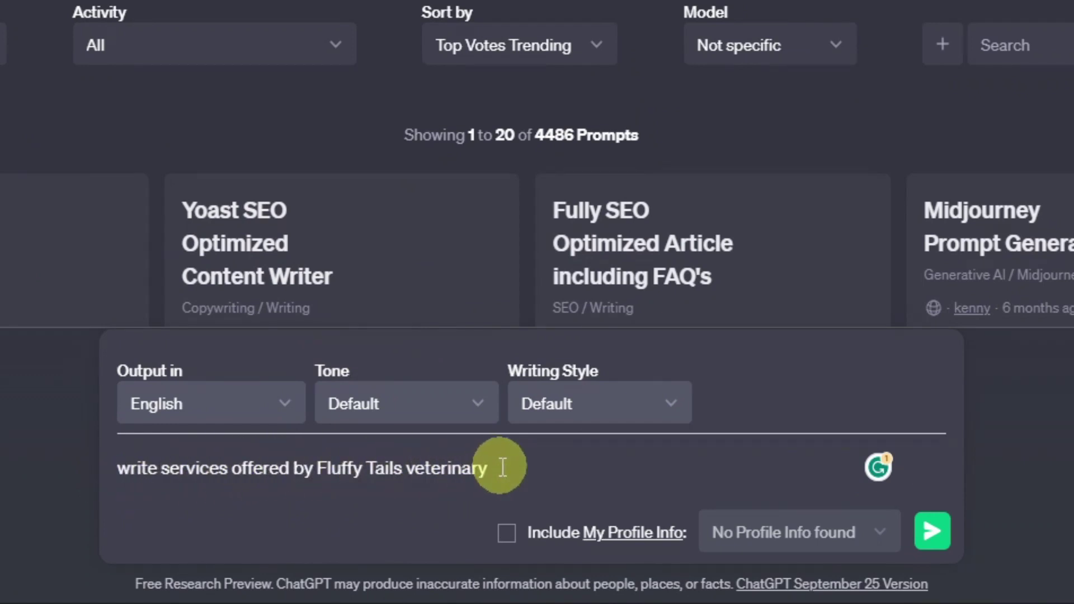
# Ask ChatGPT to "write services offered by Fluffy Tails veterinary" and copy the full numbered list of services from its answer.
pyautogui.press('Return')
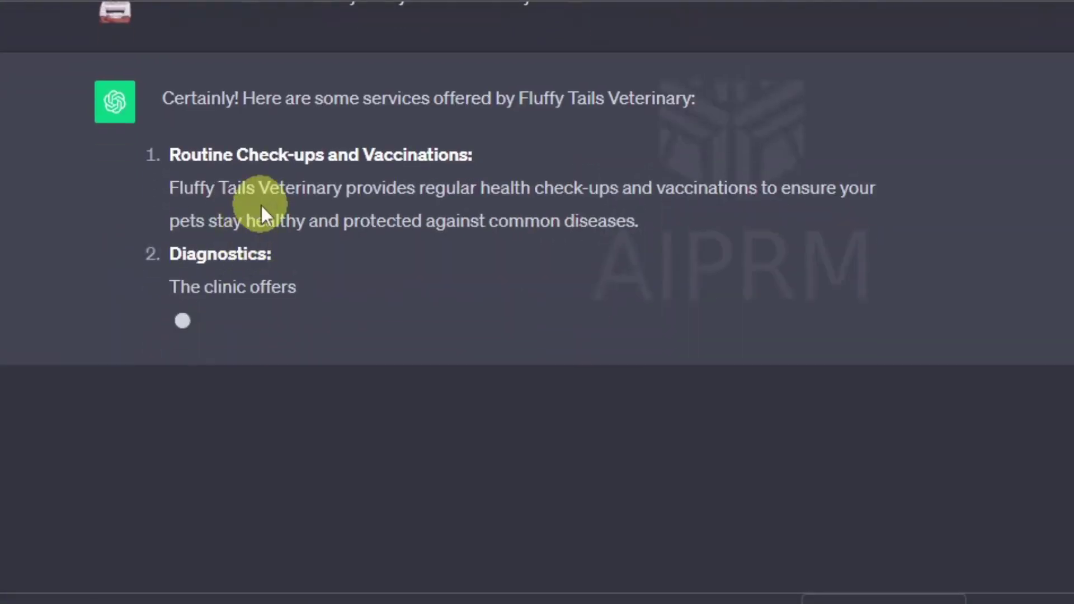
pyautogui.scroll(2, 260, 203)
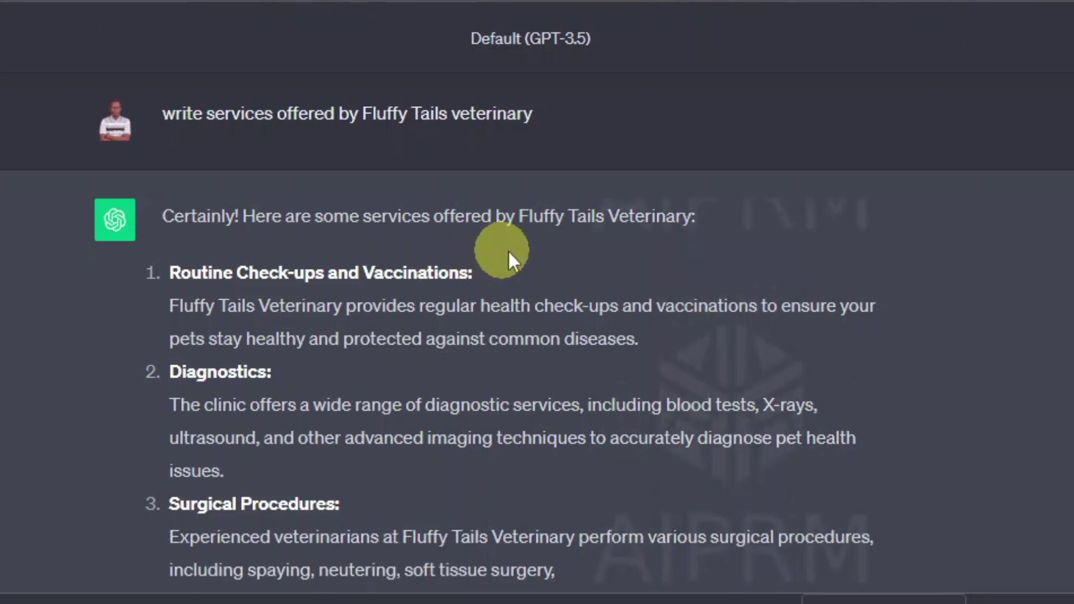
pyautogui.scroll(-2, 495, 297)
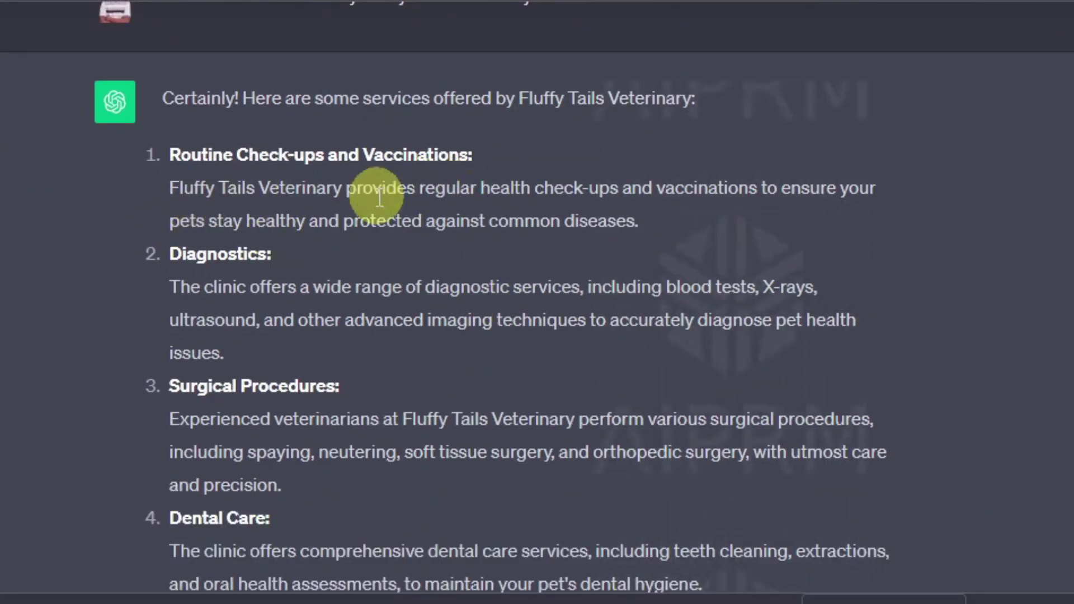
pyautogui.scroll(-2, 268, 299)
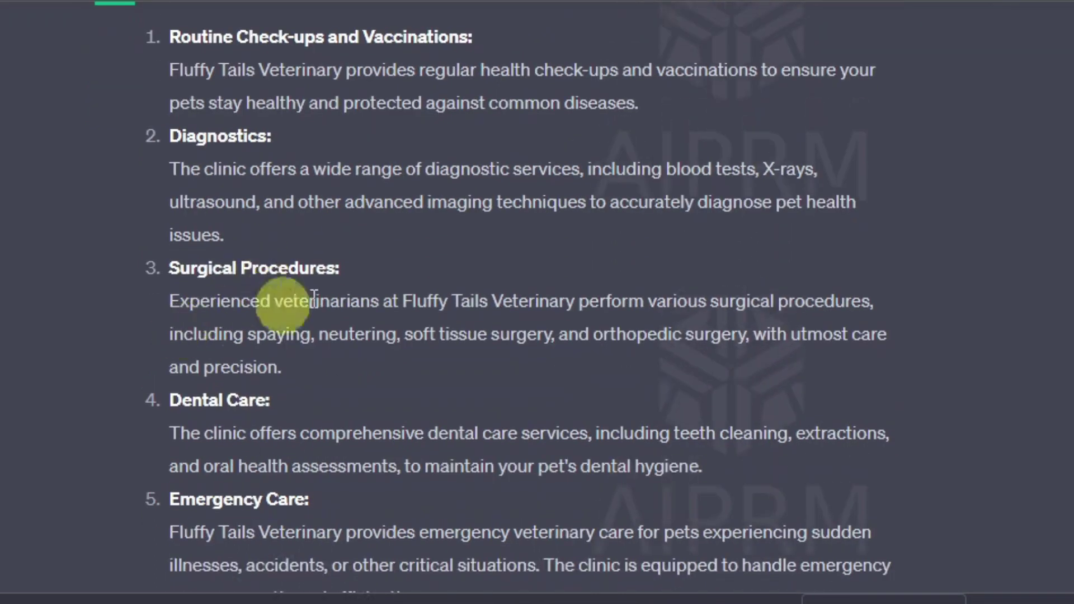
pyautogui.scroll(-2, 296, 299)
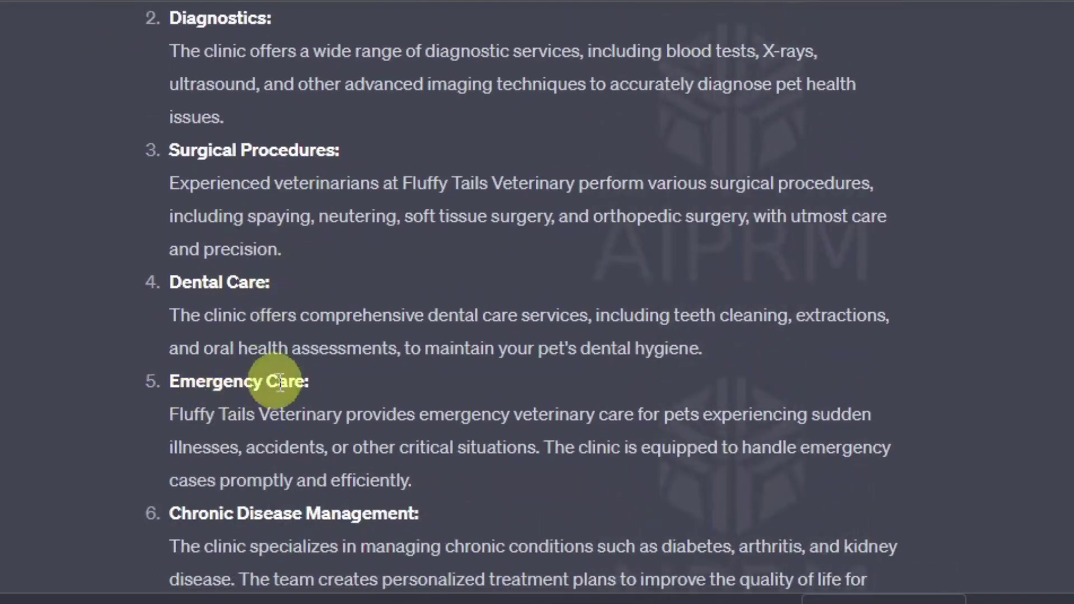
pyautogui.scroll(-2, 234, 394)
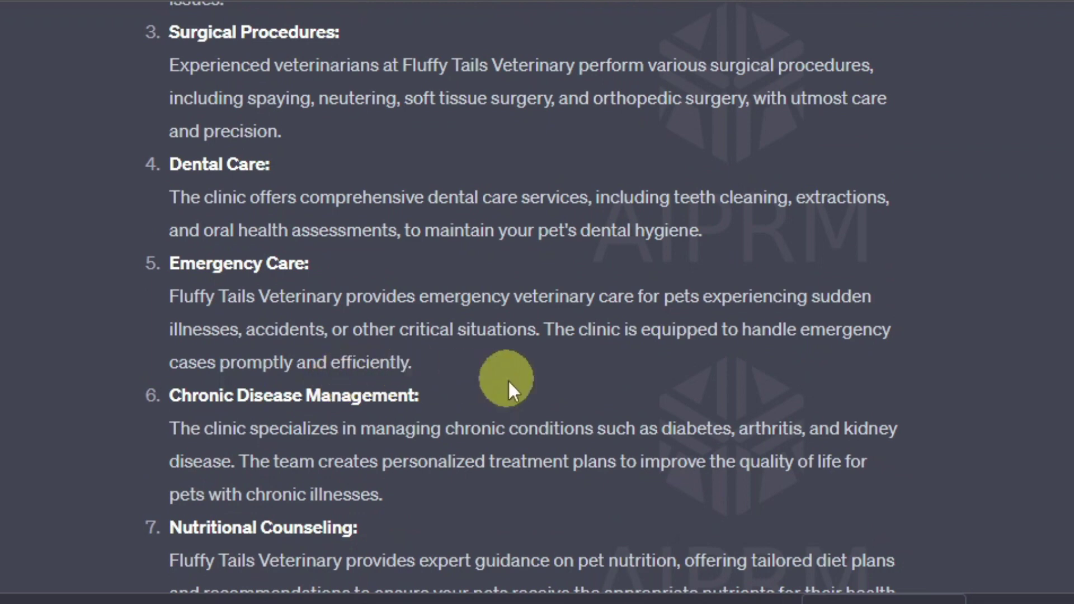
pyautogui.scroll(-14, 340, 417)
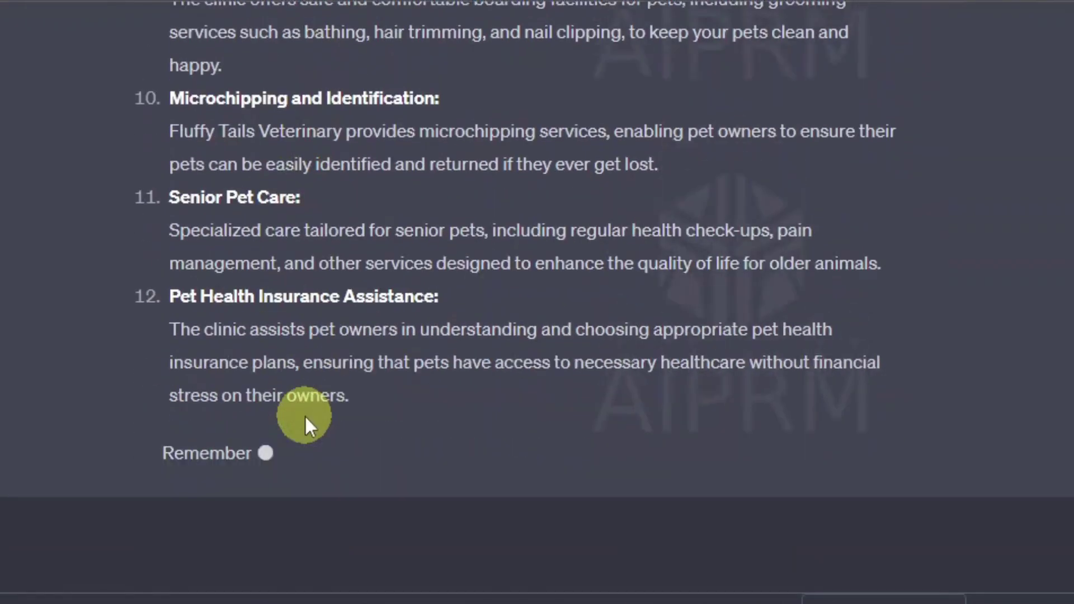
pyautogui.moveTo(370, 400); pyautogui.dragTo(175, 283)
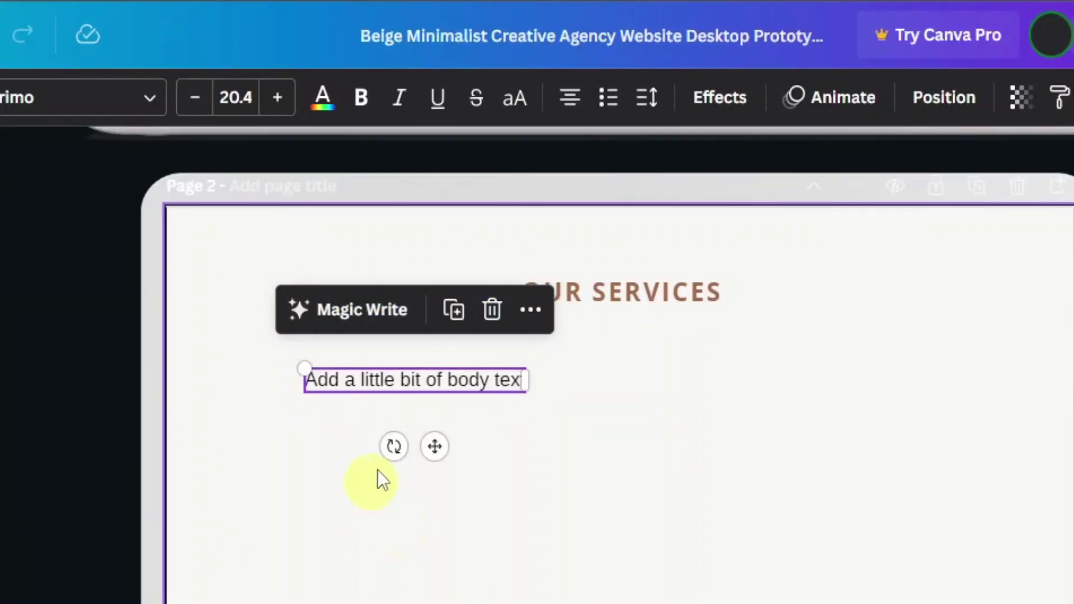
# Replace the placeholder body text on page 2 with the copied services list and shrink it to fit centred on the page.
pyautogui.doubleClick(373, 376)
pyautogui.rightClick(321, 175)
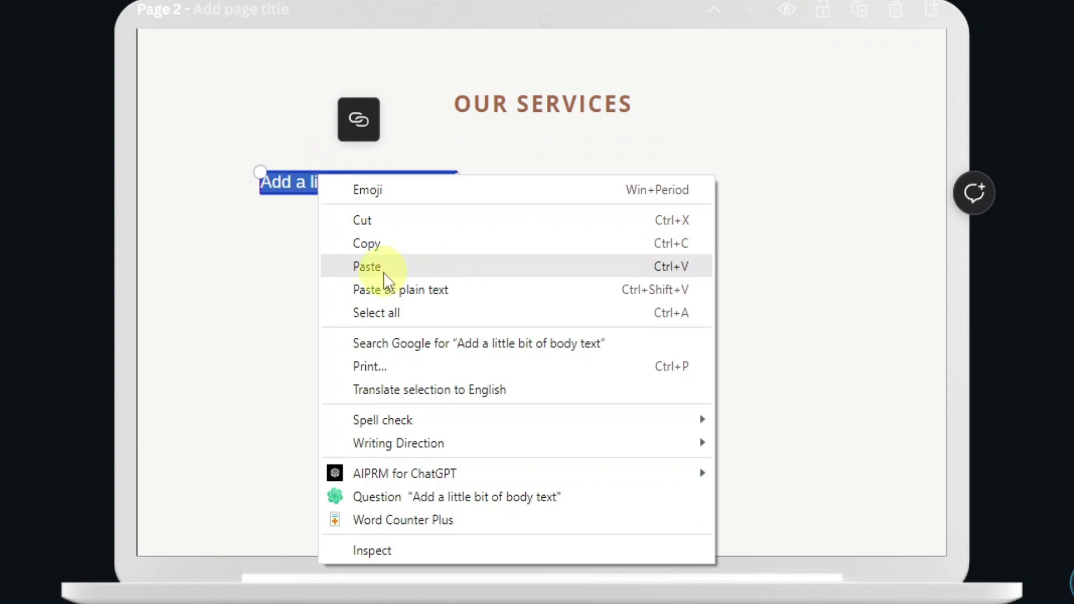
pyautogui.click(384, 272)
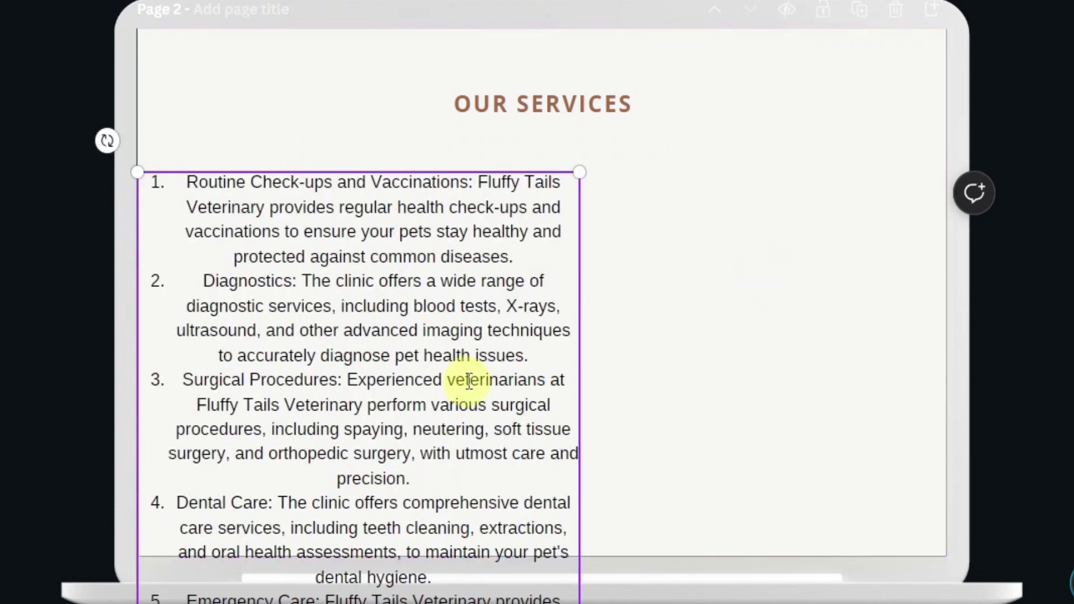
pyautogui.moveTo(585, 169); pyautogui.dragTo(358, 472)
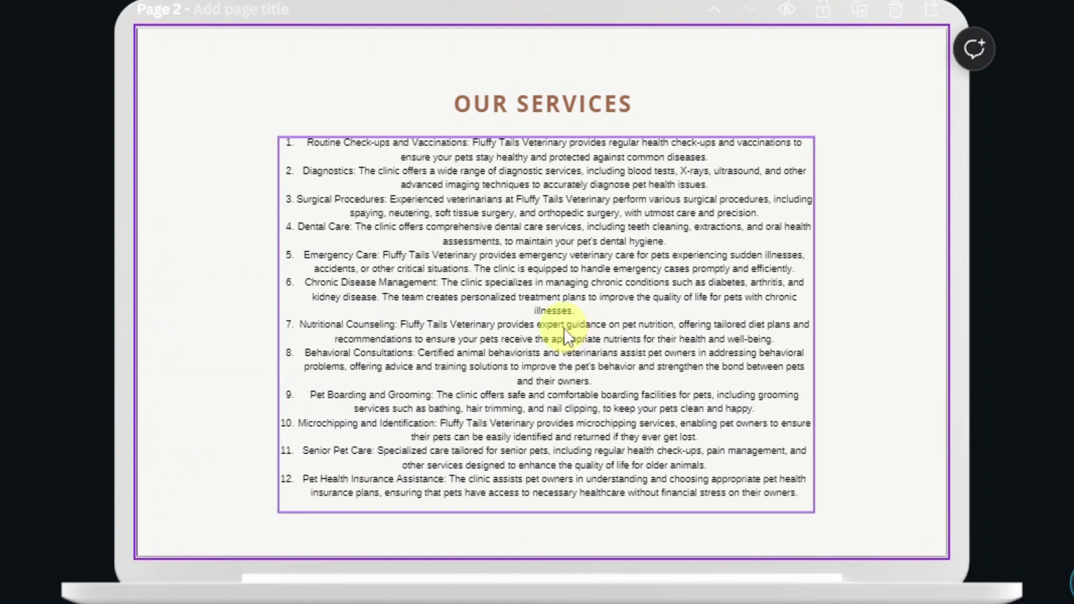
# Move the OUR SERVICES heading slightly up and enlarge the services list a little beneath it.
pyautogui.click(570, 108)
pyautogui.moveTo(571, 109); pyautogui.dragTo(569, 92)
pyautogui.click(715, 193)
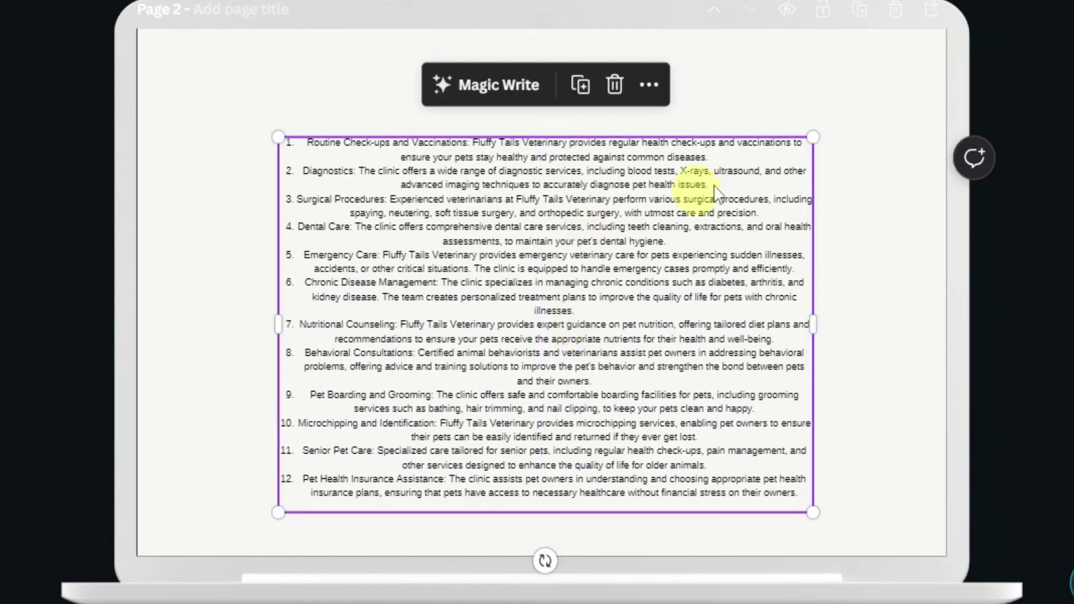
pyautogui.moveTo(809, 132); pyautogui.dragTo(846, 124)
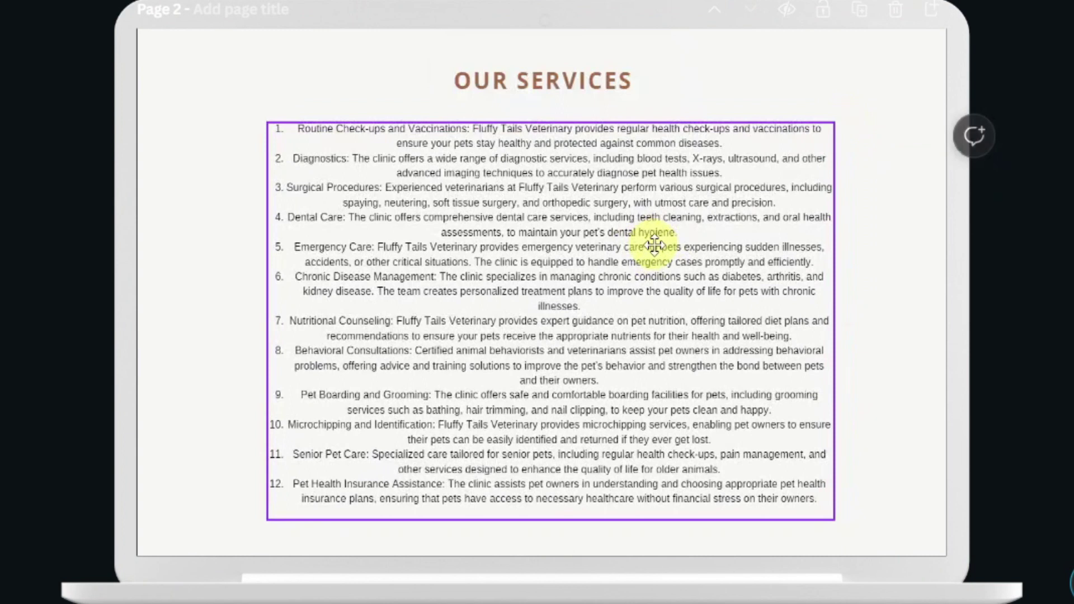
pyautogui.click(653, 246)
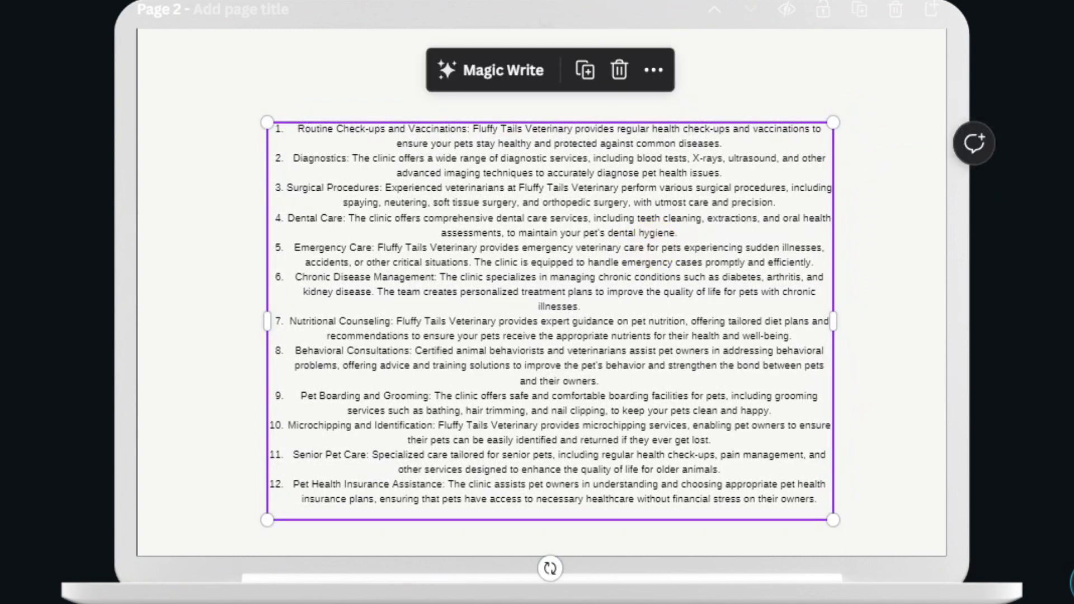
# Left-align the numbered services list on page 2.
pyautogui.hotkey('ctrl', 'shift', 'l')
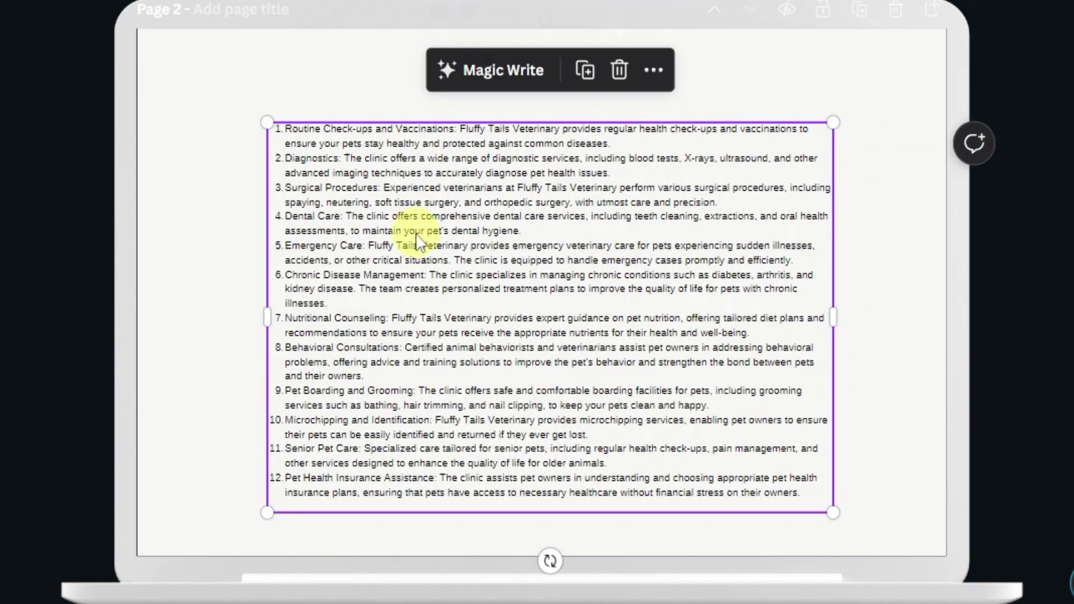
pyautogui.click(894, 309)
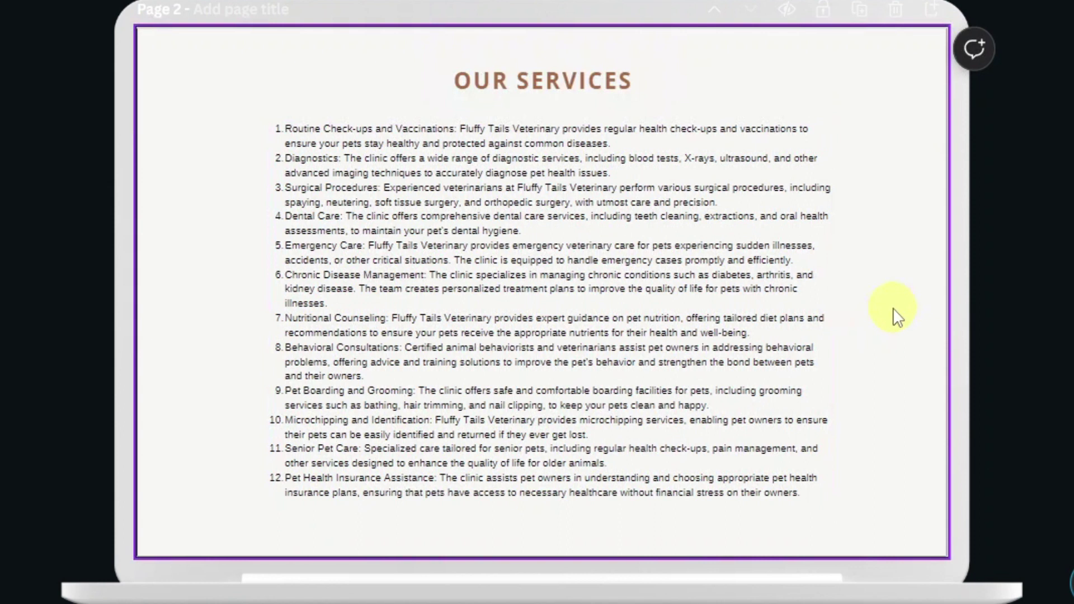
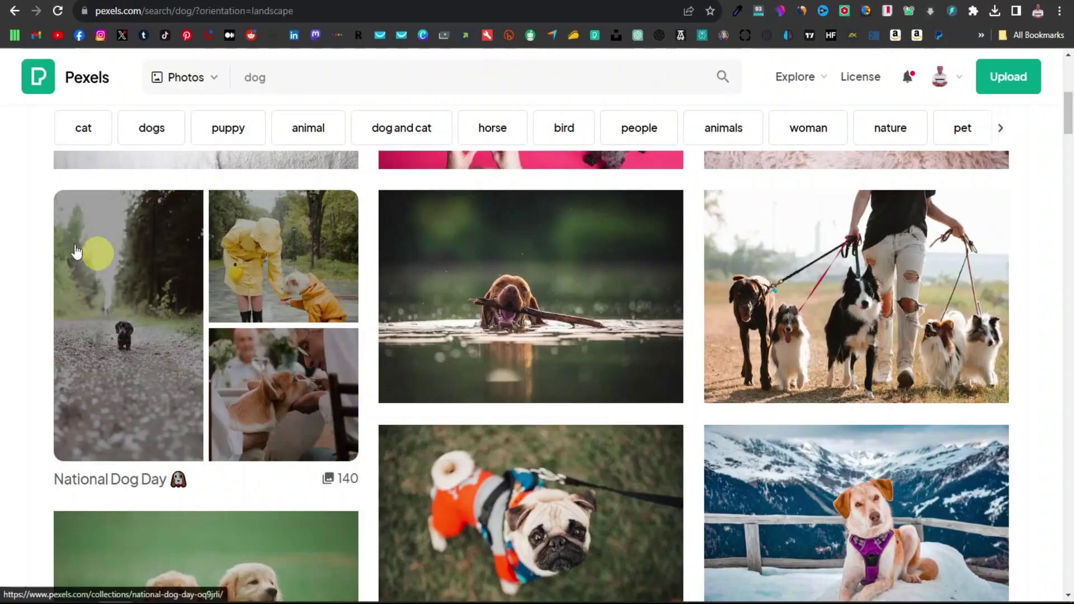
# Search Pexels photos for "people" and replace that search with "smiling".
pyautogui.scroll(5, 86, 257)
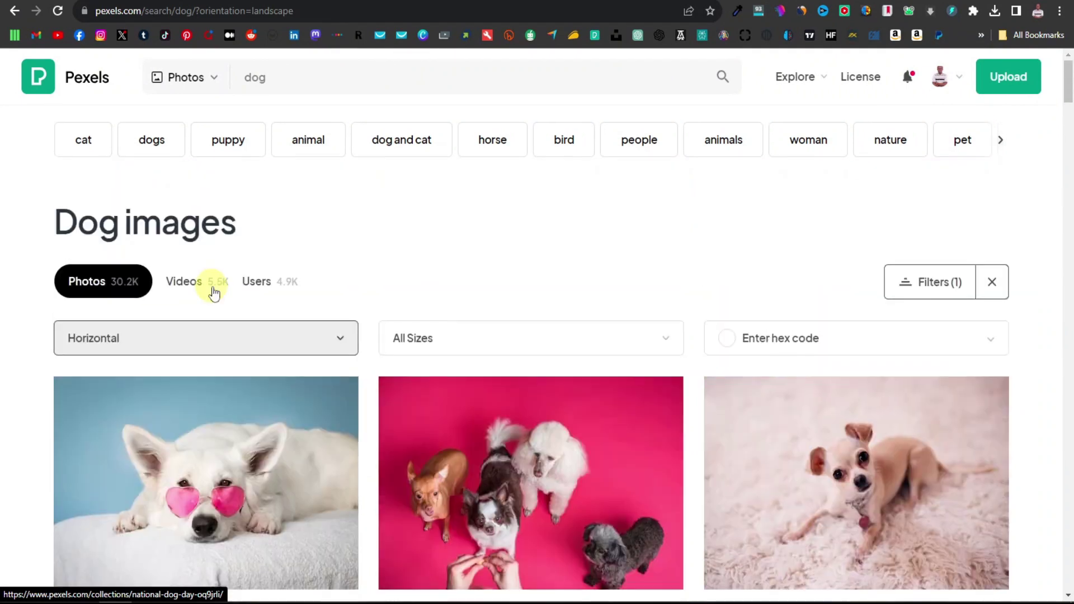
pyautogui.doubleClick(259, 77)
pyautogui.write('people')
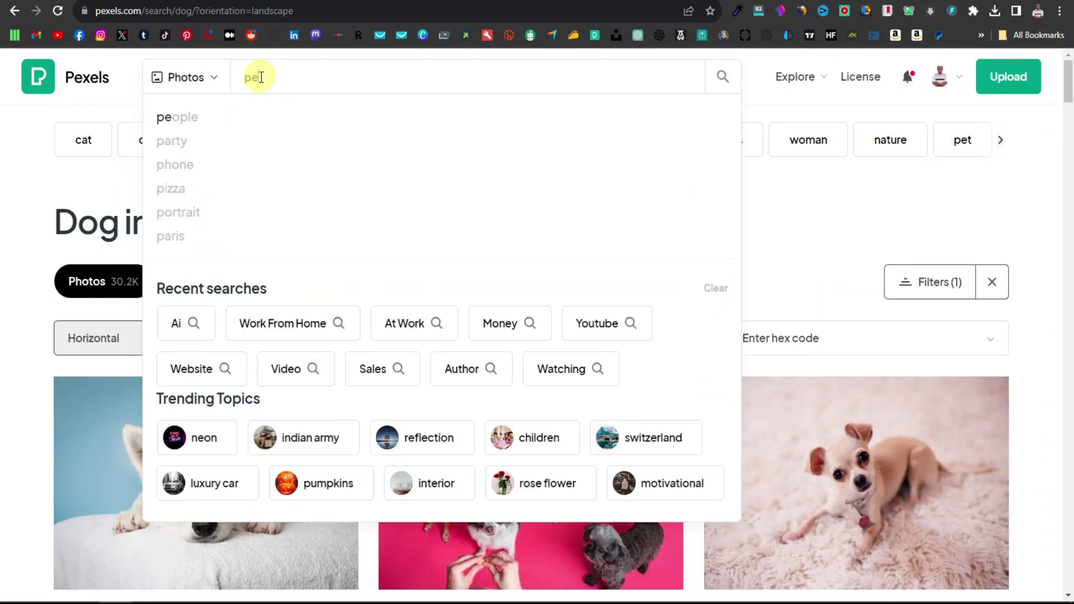
pyautogui.press('Return')
pyautogui.doubleClick(271, 81)
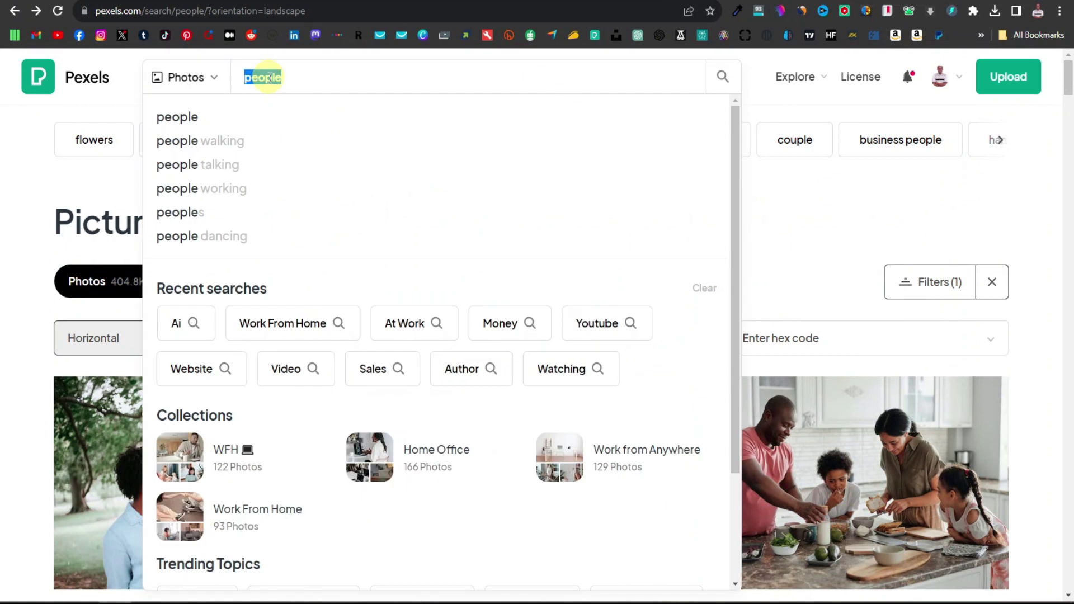
pyautogui.write('smiling')
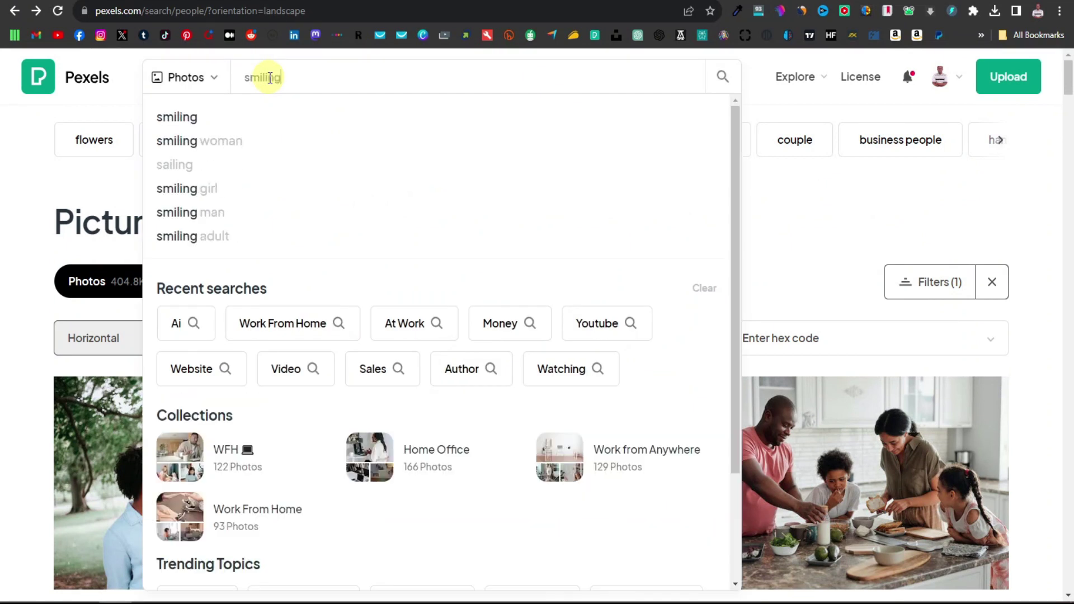
pyautogui.press('Return')
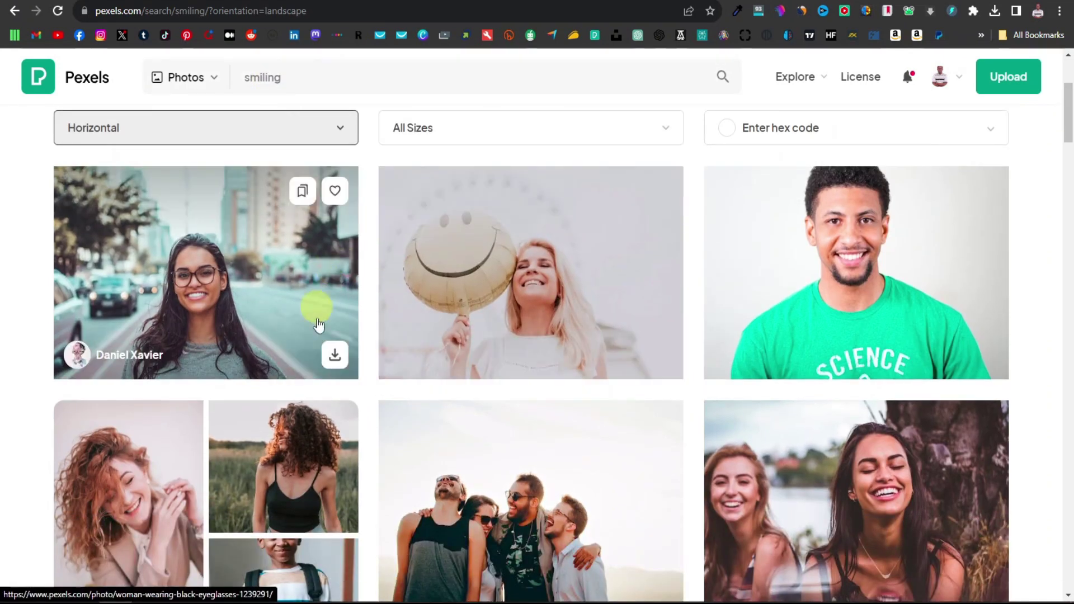
# Download the smiling portraits of the woman in glasses, the man in the green T-shirt and the woman in the pink blazer.
pyautogui.click(335, 354)
pyautogui.click(336, 356)
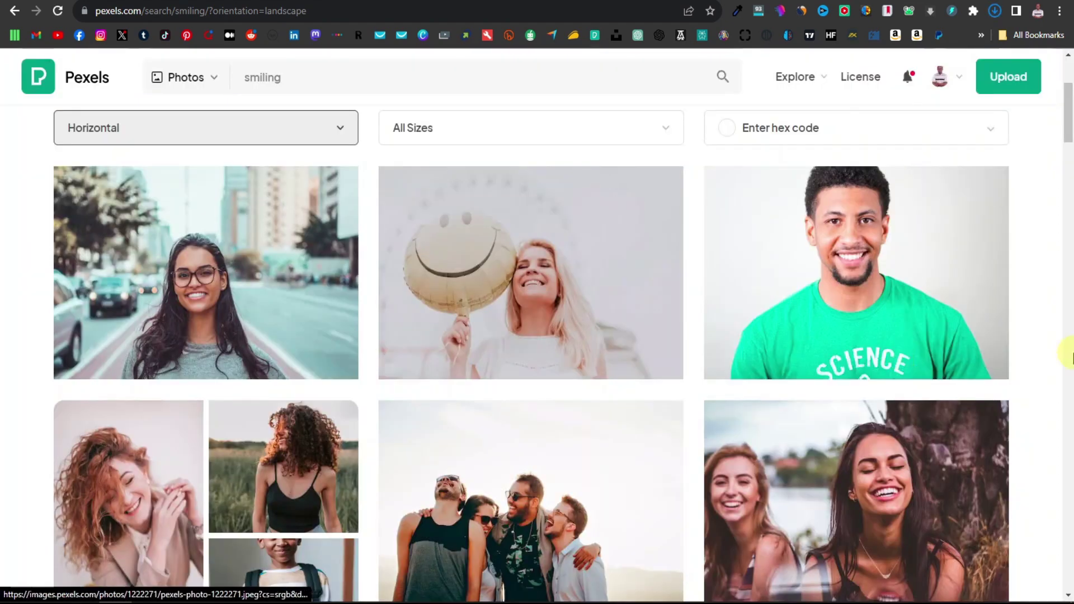
pyautogui.click(982, 356)
pyautogui.scroll(-5, 671, 435)
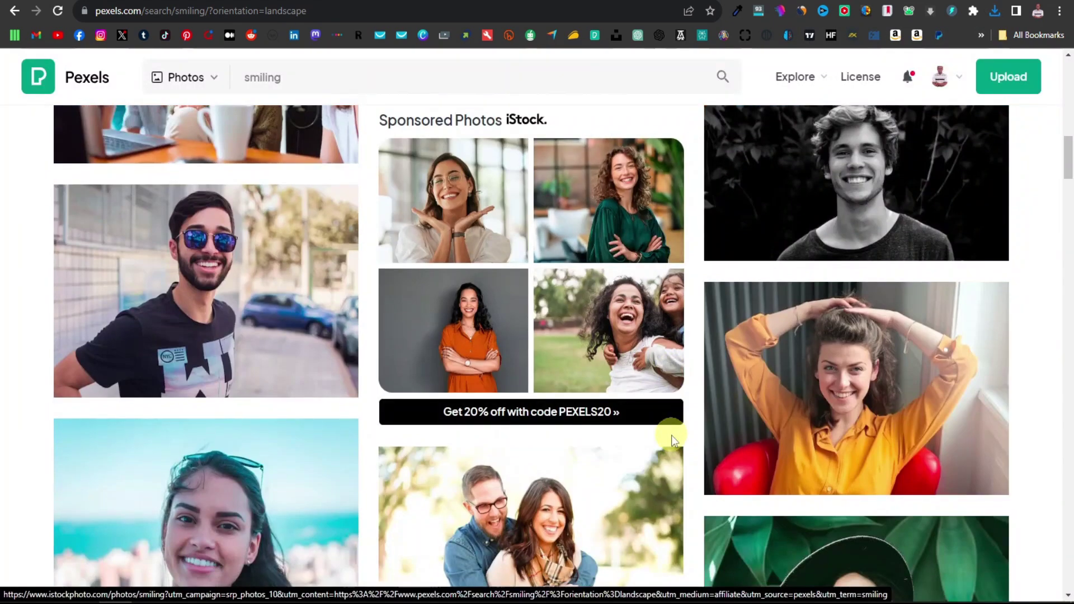
pyautogui.scroll(3, 671, 435)
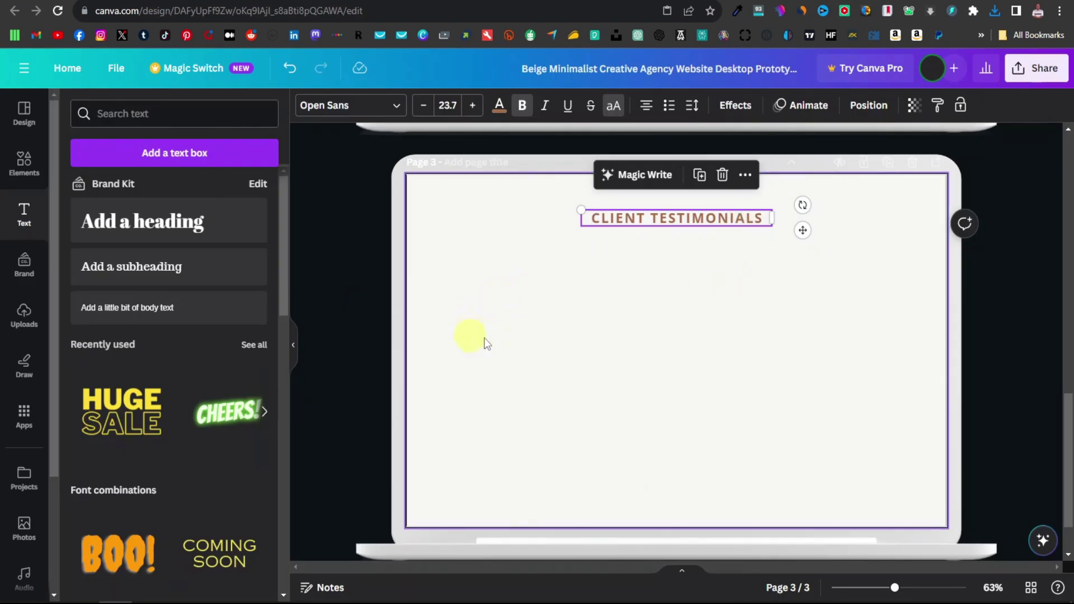
# Switch back to Canva and upload the three most recently downloaded portraits to the design's images.
pyautogui.click(994, 11)
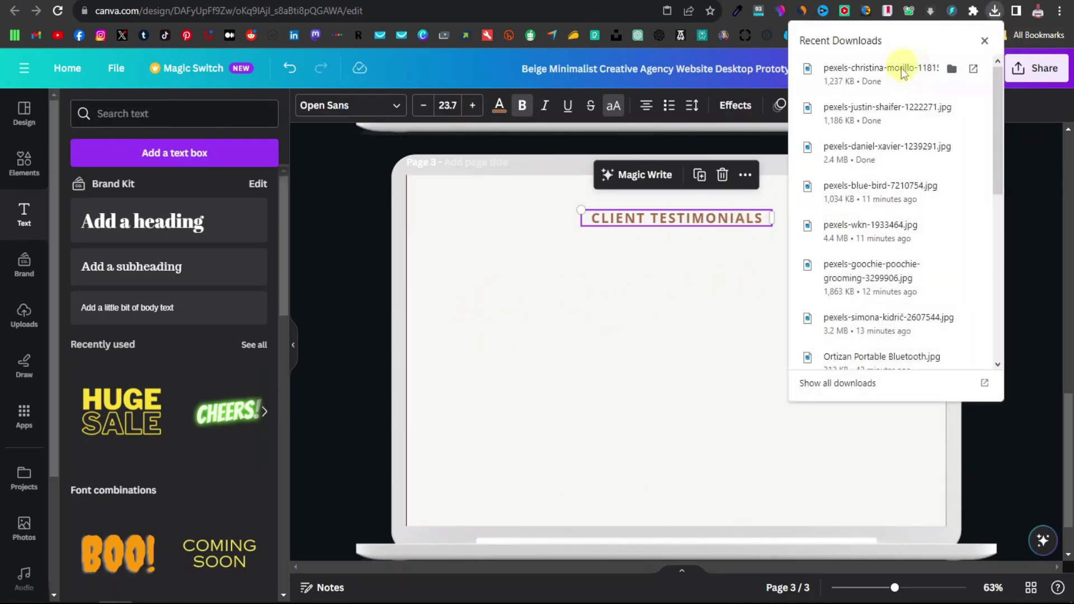
pyautogui.moveTo(873, 73); pyautogui.dragTo(178, 305)
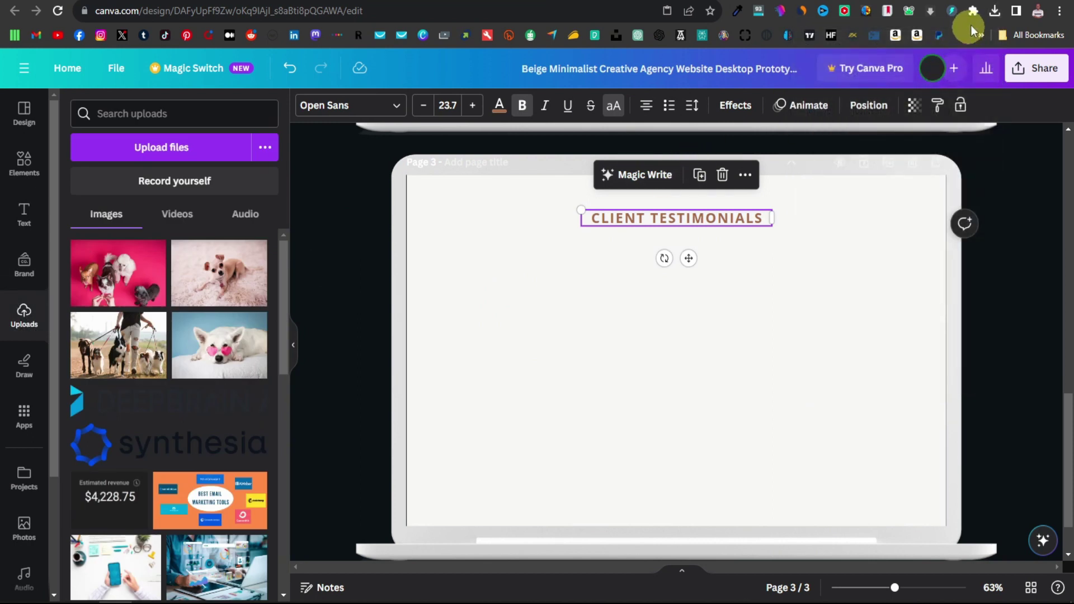
pyautogui.click(994, 10)
pyautogui.moveTo(851, 108); pyautogui.dragTo(232, 343)
pyautogui.click(994, 11)
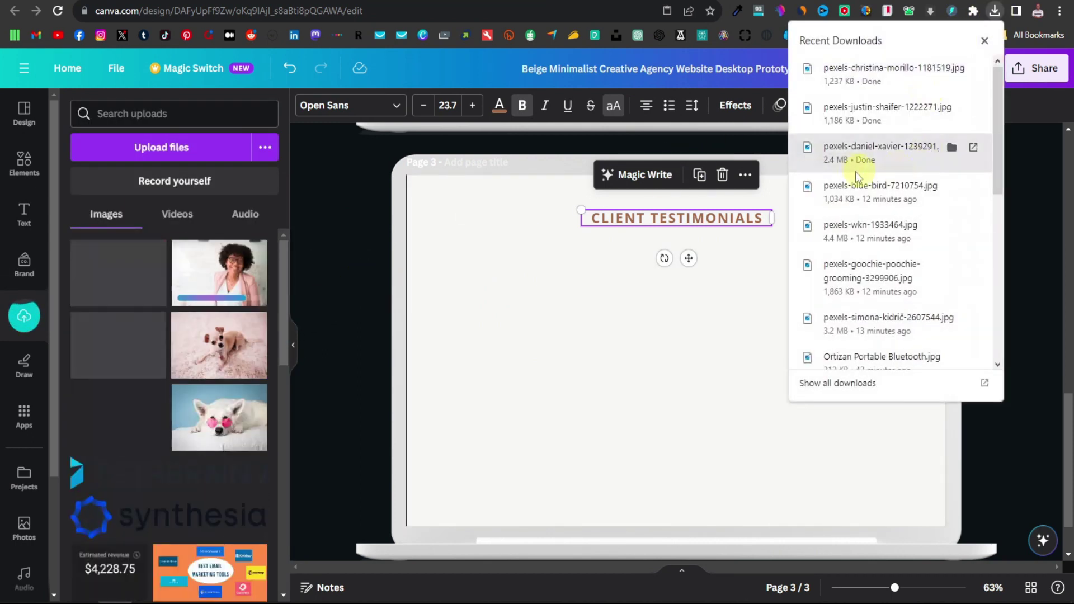
pyautogui.moveTo(864, 148); pyautogui.dragTo(183, 345)
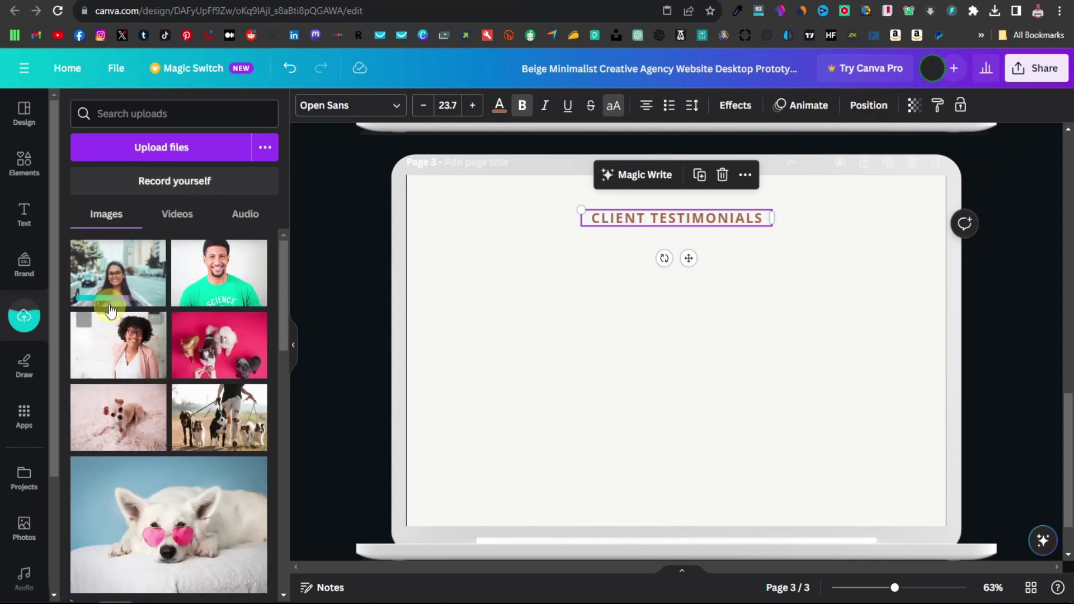
# Place the portraits of the woman in glasses and the man in the green T-shirt, shrunk, side by side beneath the CLIENT TESTIMONIALS heading.
pyautogui.moveTo(125, 288); pyautogui.dragTo(473, 305)
pyautogui.moveTo(821, 512); pyautogui.dragTo(523, 307)
pyautogui.moveTo(223, 288); pyautogui.dragTo(561, 500)
pyautogui.moveTo(604, 463); pyautogui.dragTo(819, 317)
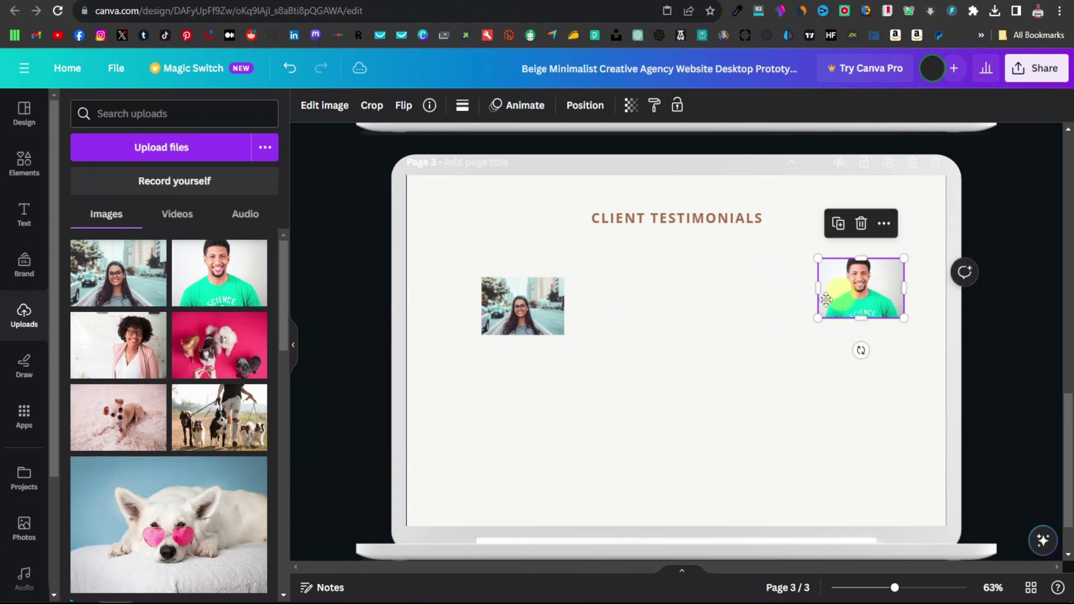
pyautogui.moveTo(861, 288); pyautogui.dragTo(674, 308)
# Add the portrait of the woman in the pink blazer as the third photo in the testimonials row, shrunk to match the others.
pyautogui.moveTo(118, 345); pyautogui.dragTo(660, 283)
pyautogui.click(307, 67)
pyautogui.moveTo(118, 345); pyautogui.dragTo(727, 391)
pyautogui.moveTo(667, 468); pyautogui.dragTo(782, 344)
pyautogui.click(686, 403)
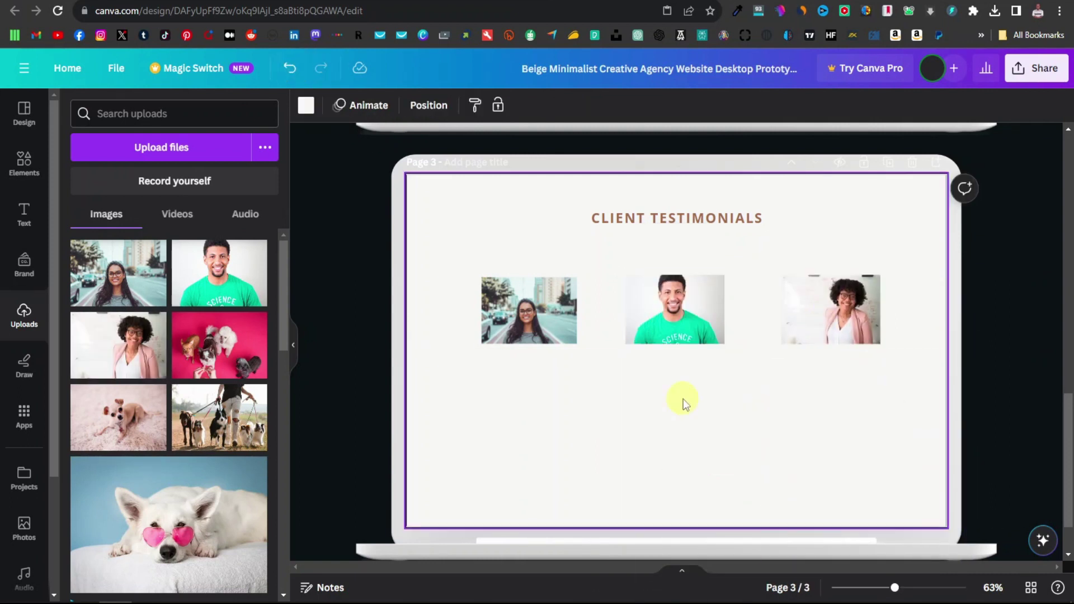
# Add body-text testimonials beneath the three portraits, praising the dog's recovery, the professional service and the customer service, and nudge the first one up.
pyautogui.click(23, 216)
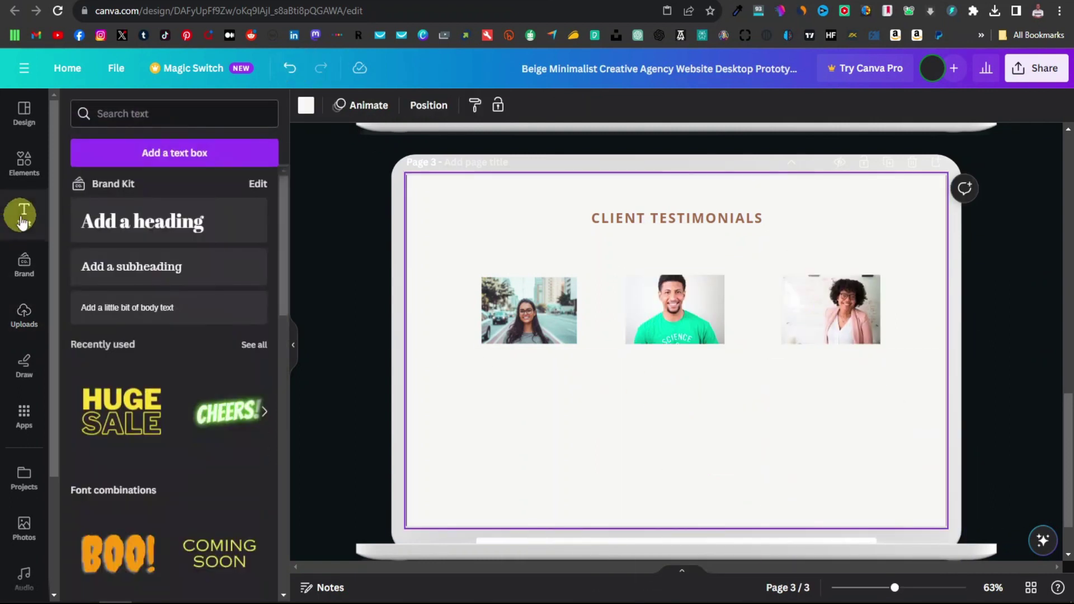
pyautogui.click(153, 307)
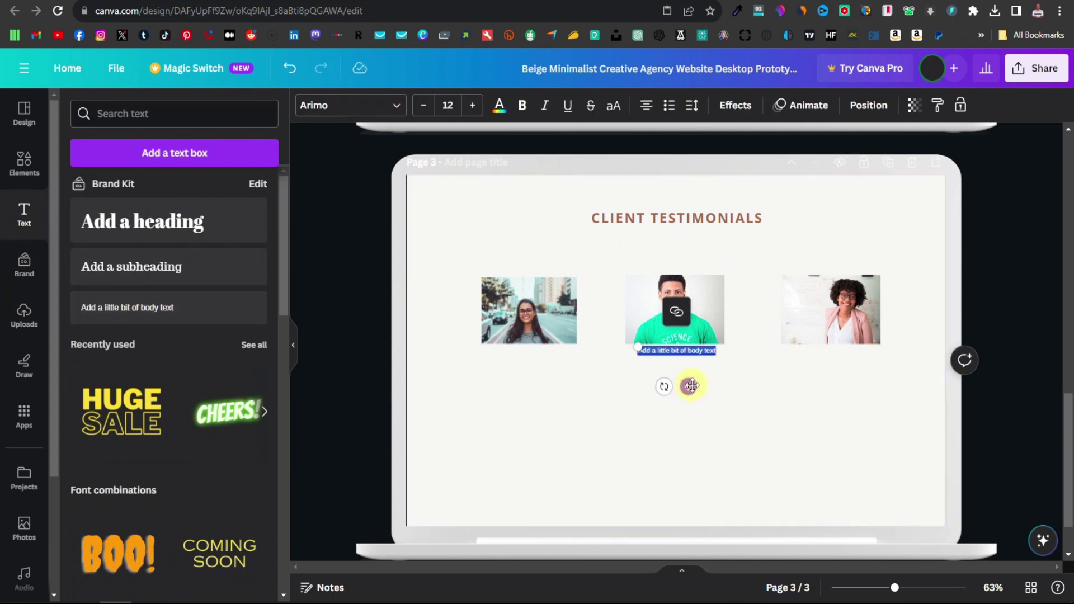
pyautogui.moveTo(688, 386); pyautogui.dragTo(480, 371)
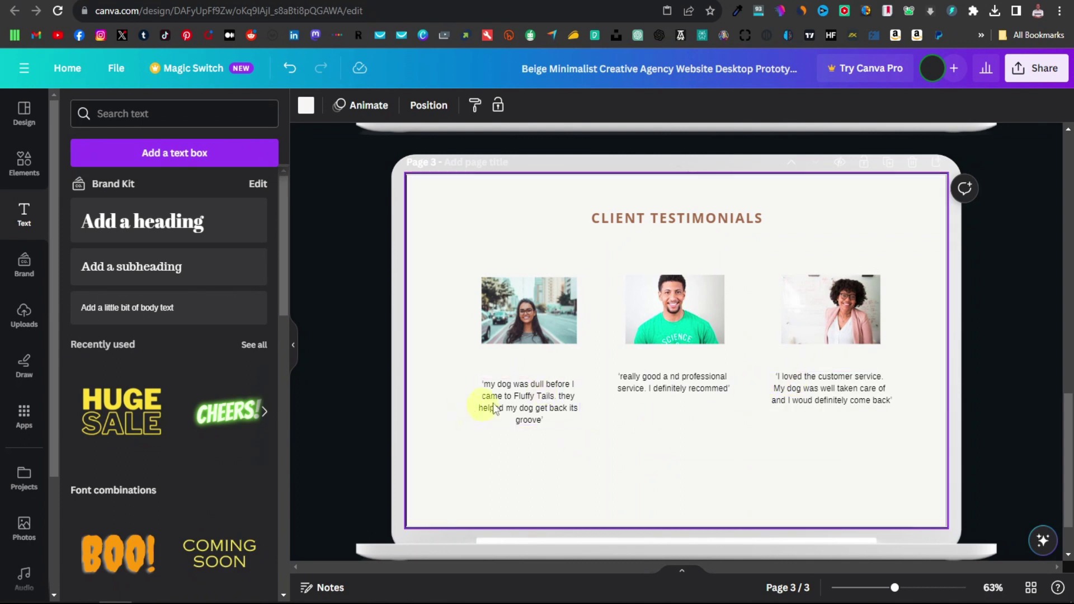
pyautogui.moveTo(511, 395); pyautogui.dragTo(509, 387)
pyautogui.click(711, 483)
# Copy the PORTFOLIO label from page 1 and add a blank fourth page after the testimonials page.
pyautogui.scroll(-2, 711, 482)
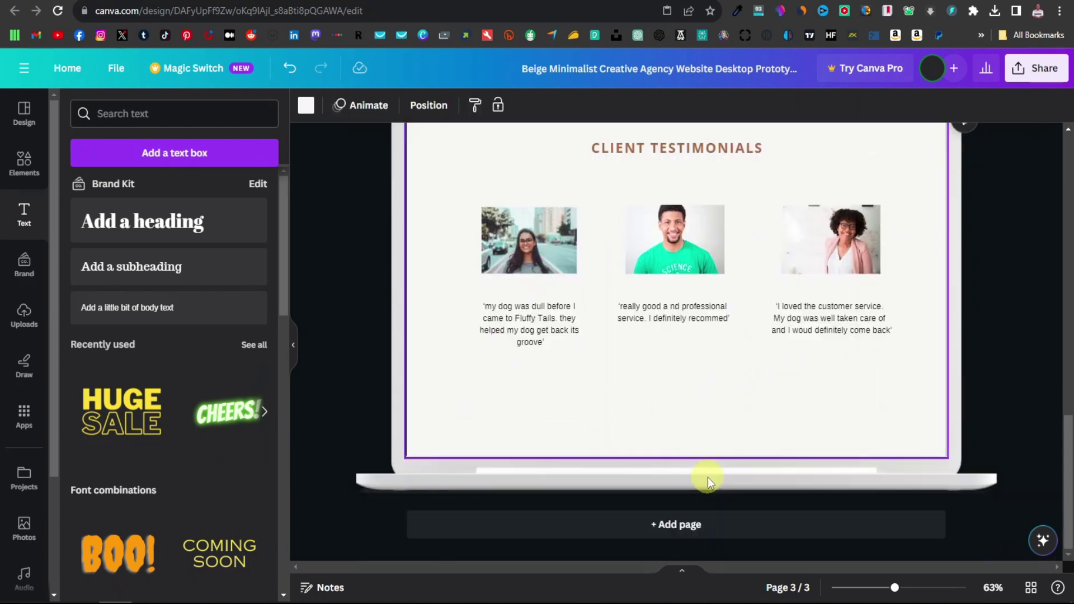
pyautogui.scroll(15, 710, 482)
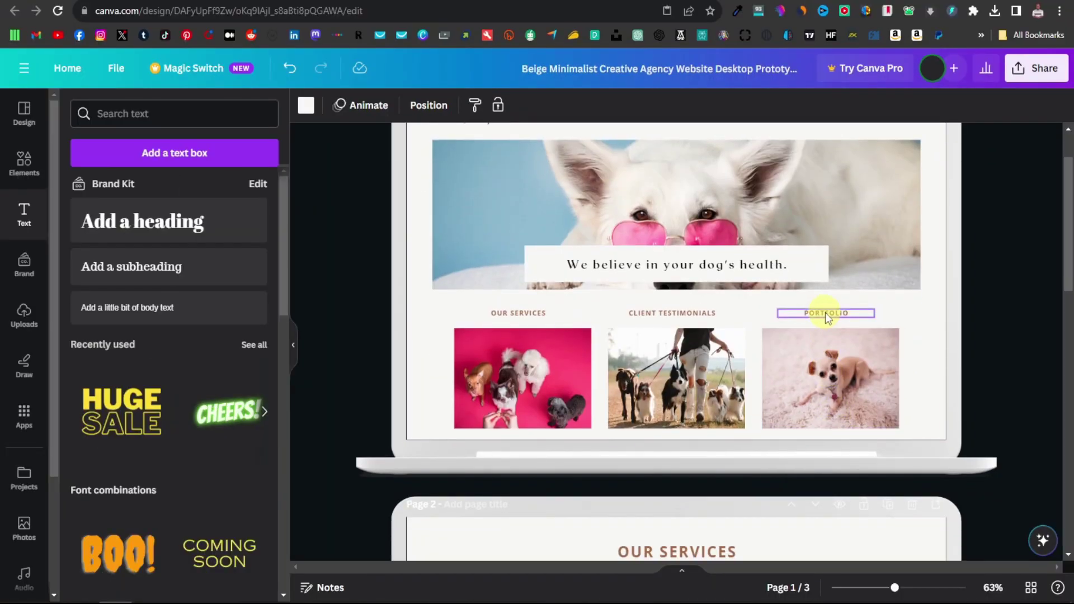
pyautogui.rightClick(824, 313)
pyautogui.click(868, 265)
pyautogui.scroll(-15, 733, 433)
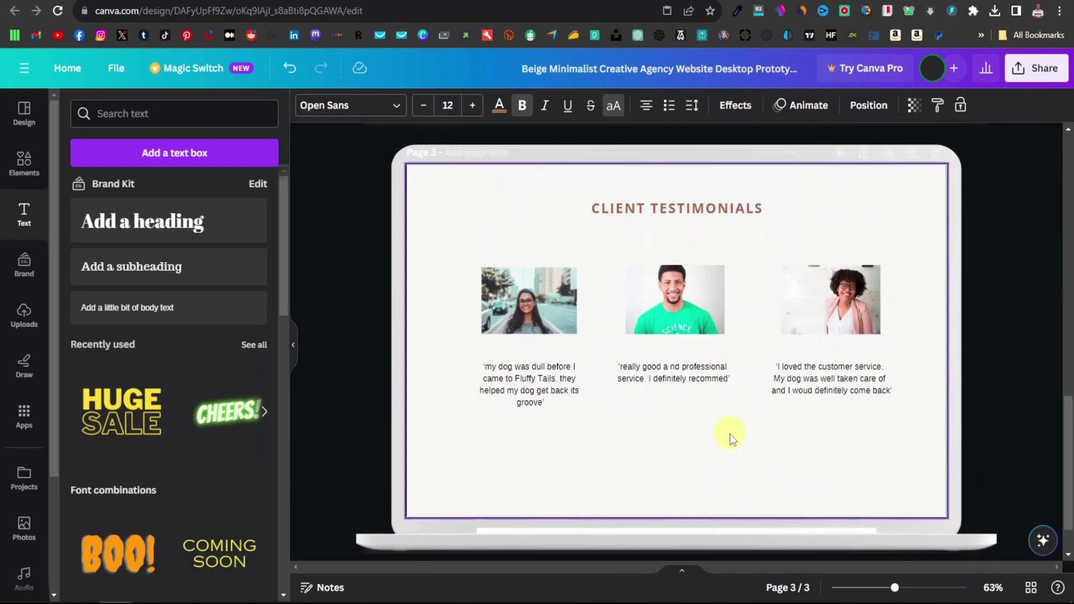
pyautogui.click(676, 524)
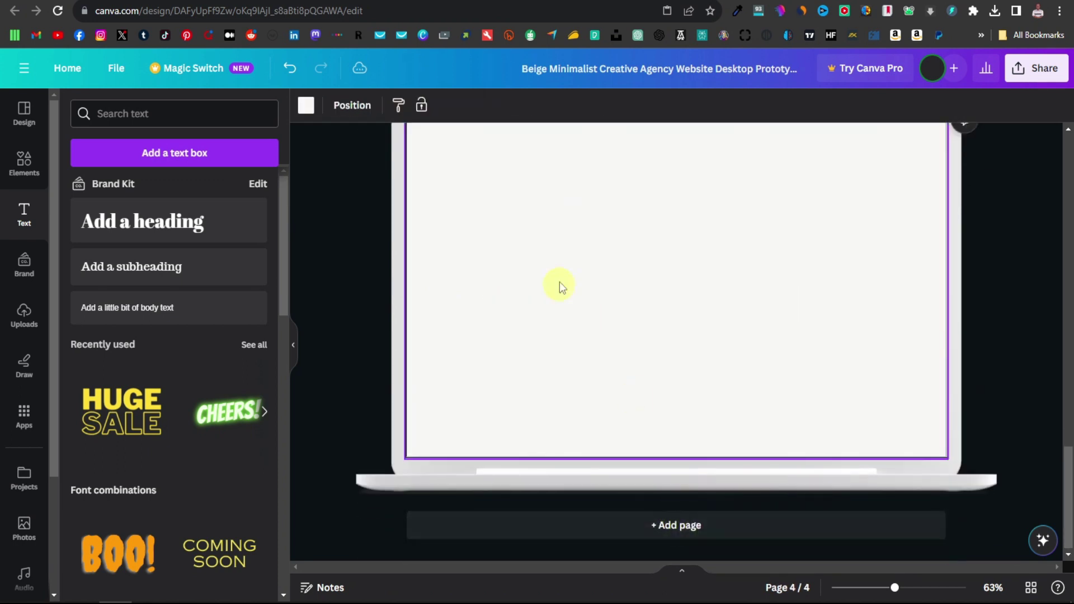
# Paste the PORTFOLIO label onto page 4 and enlarge it into a heading centred near the top of the page.
pyautogui.rightClick(620, 386)
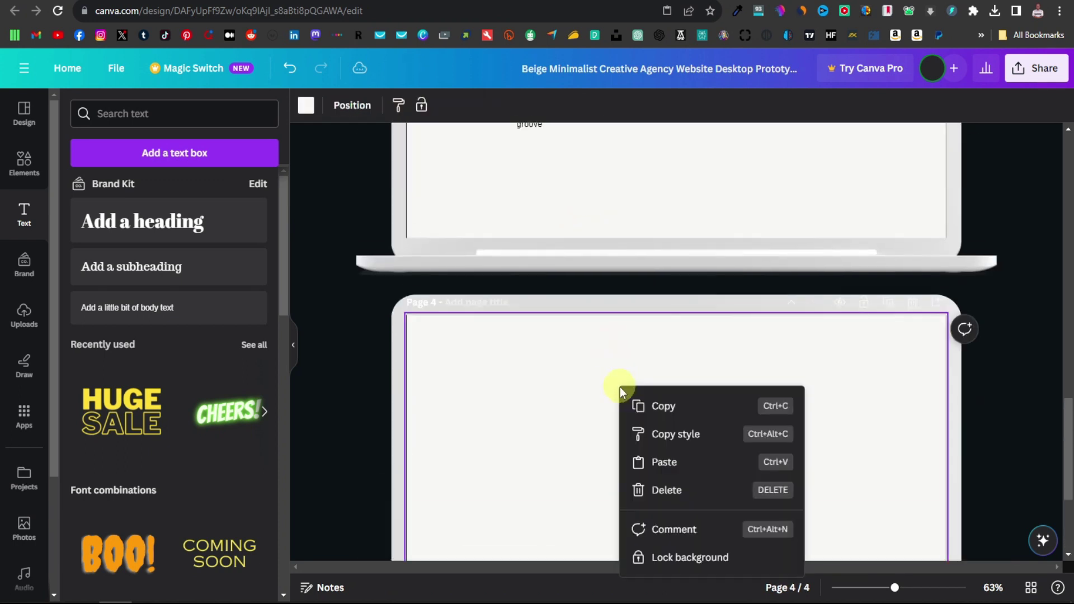
pyautogui.click(671, 458)
pyautogui.moveTo(828, 547); pyautogui.dragTo(581, 372)
pyautogui.click(775, 425)
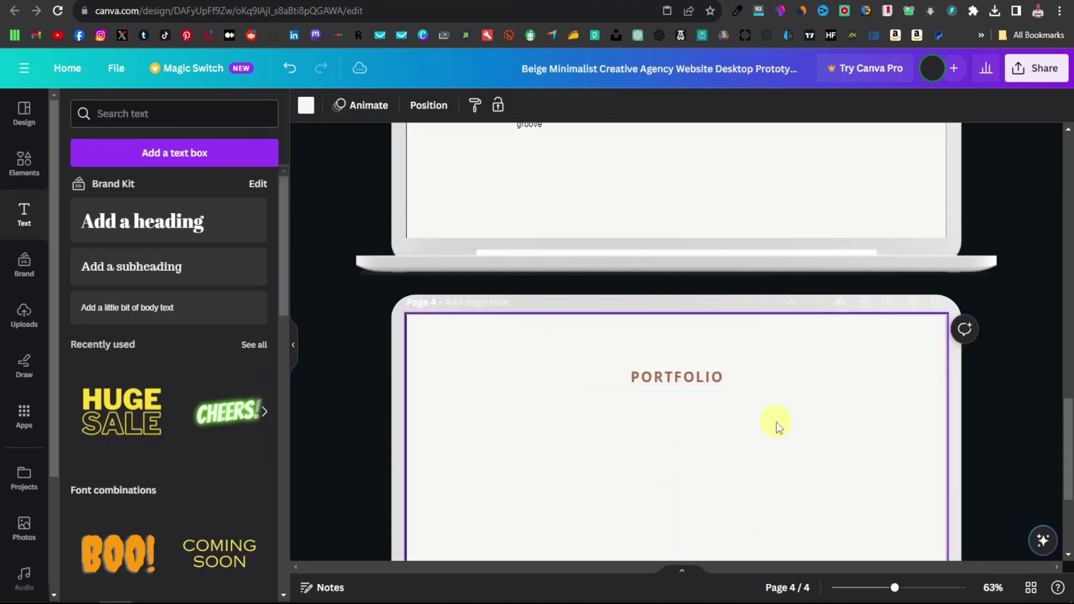
# Review the website pages from the Portfolio page up to the home page and back down again.
pyautogui.scroll(-3, 634, 364)
pyautogui.scroll(12, 604, 363)
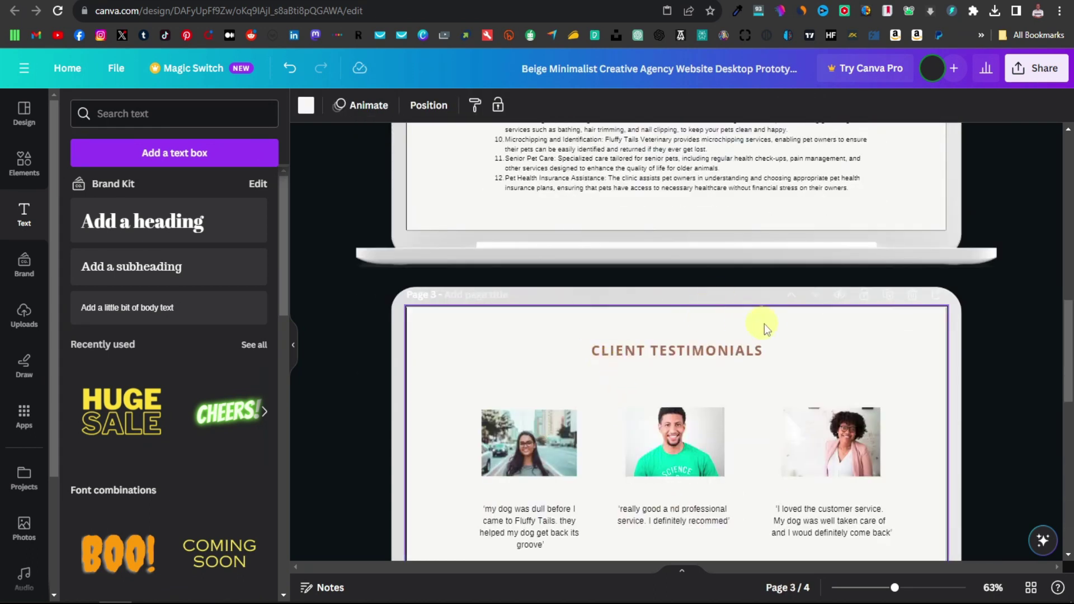
pyautogui.scroll(6, 615, 346)
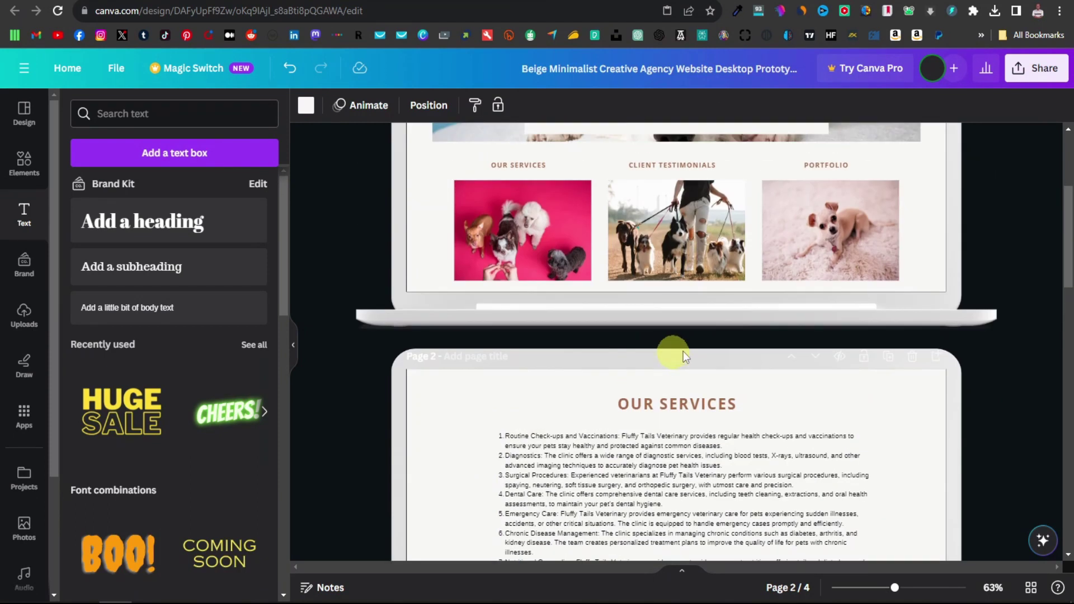
pyautogui.scroll(-20, 724, 306)
pyautogui.scroll(3, 609, 392)
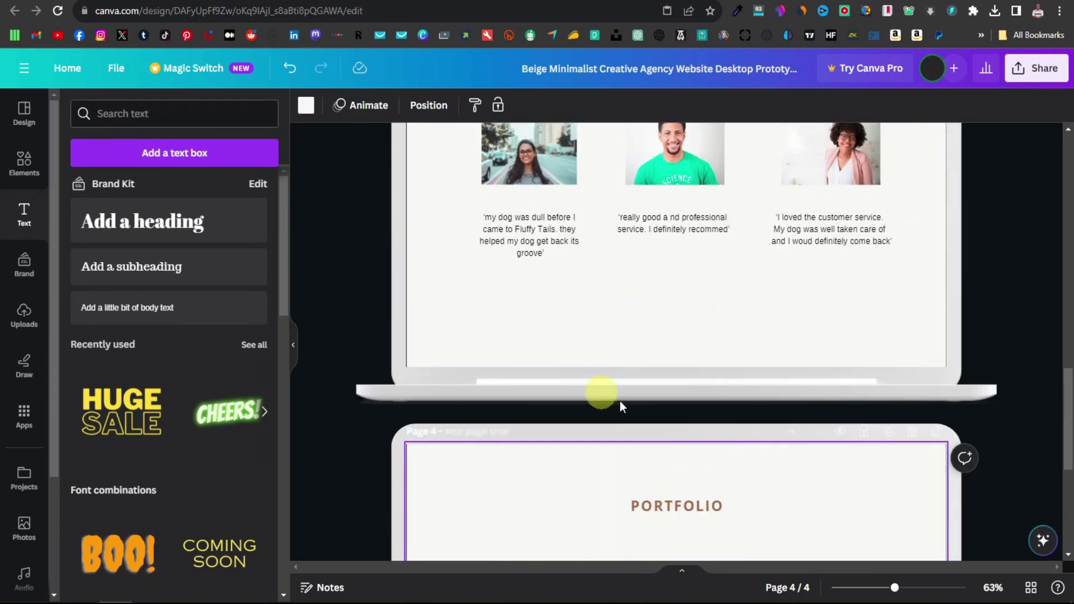
pyautogui.scroll(-3, 705, 403)
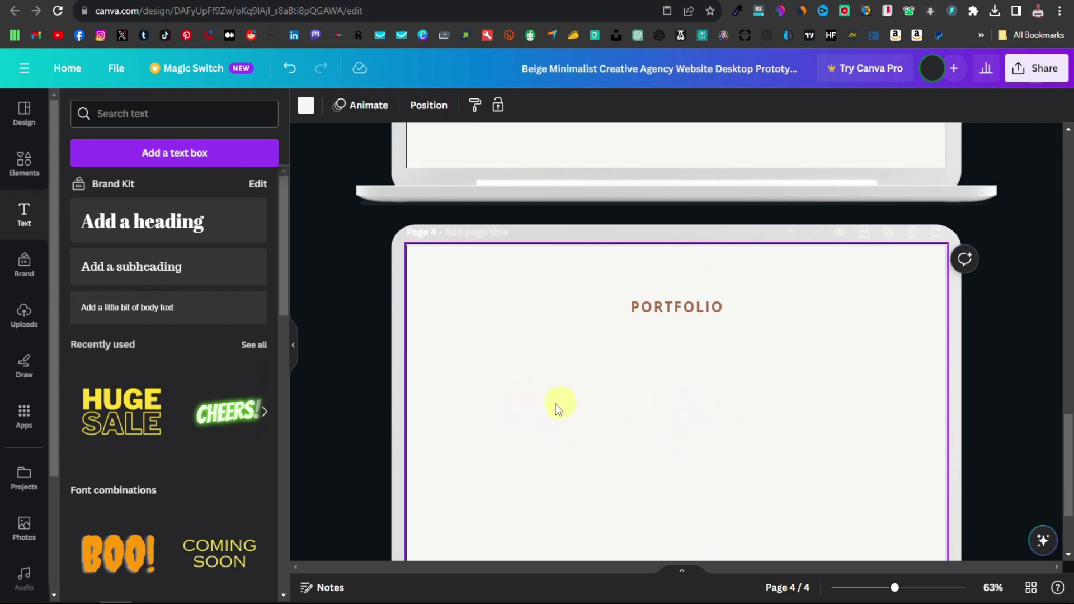
pyautogui.scroll(-2, 615, 363)
pyautogui.scroll(2, 599, 408)
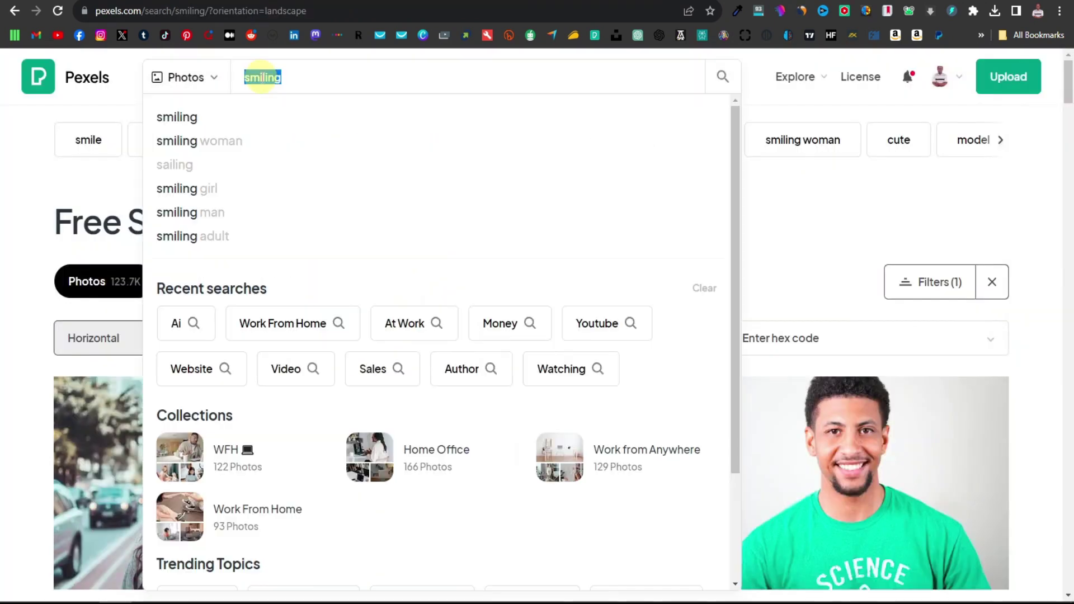
# Search Pexels for veterinary photos and download the surgery photo and the one of two masked vets with a brown dog.
pyautogui.write('veg')
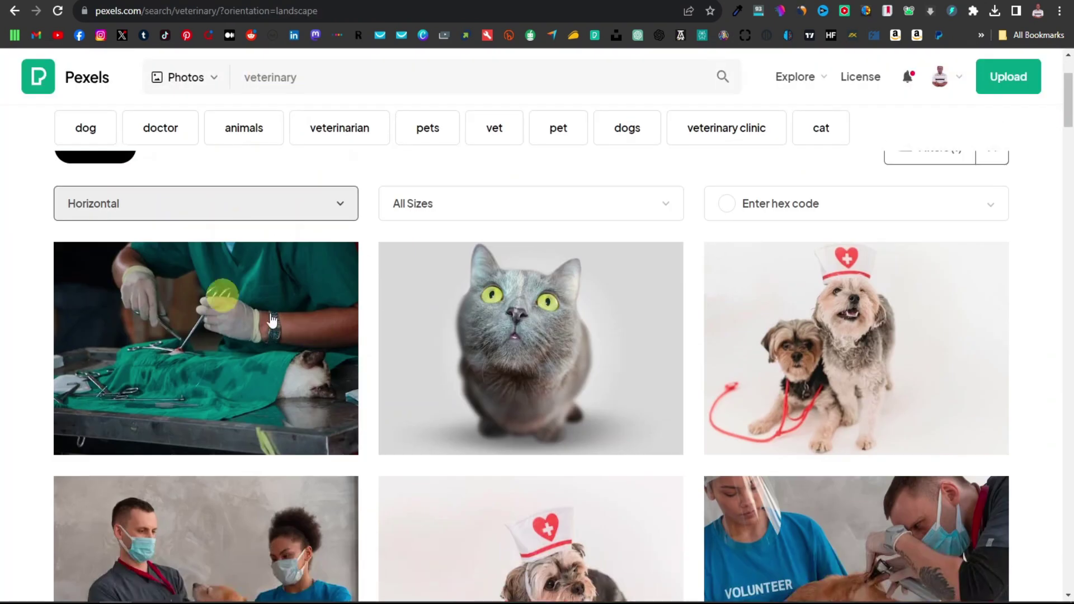
pyautogui.scroll(-3, 271, 320)
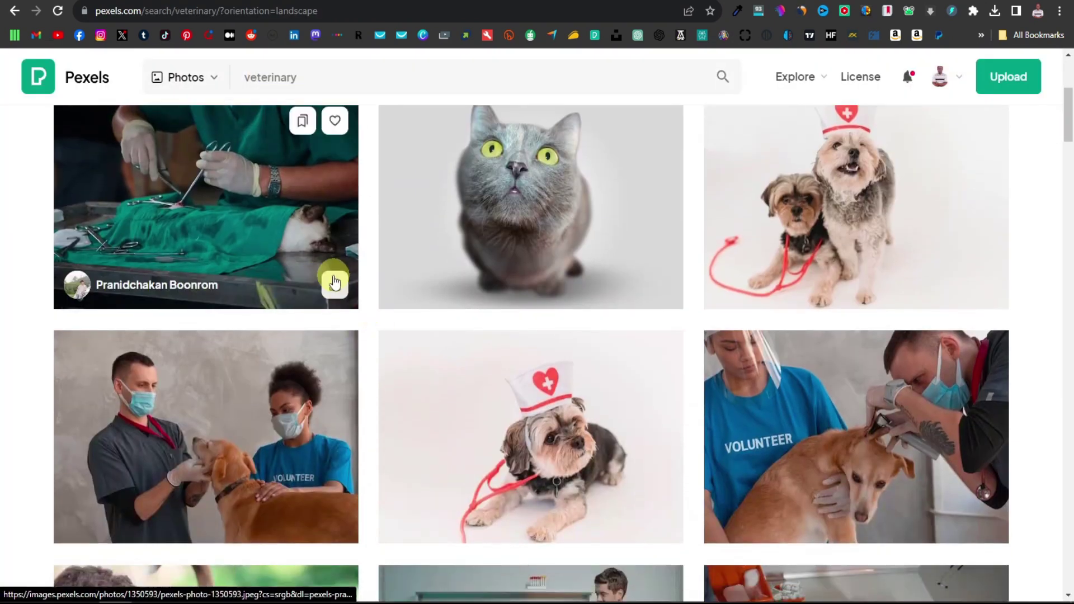
pyautogui.click(335, 286)
pyautogui.click(283, 376)
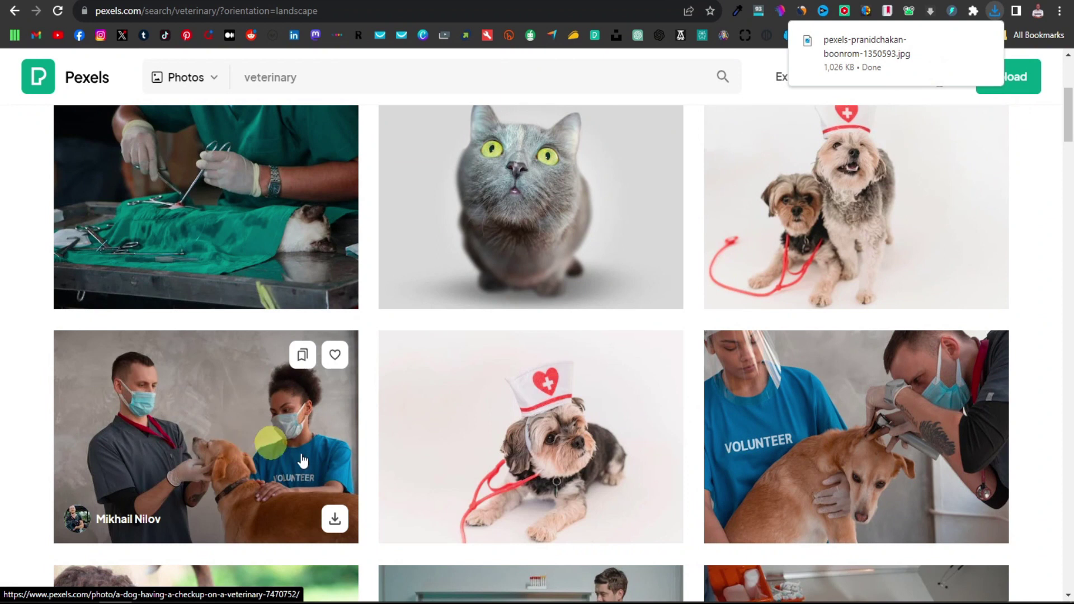
pyautogui.click(327, 520)
pyautogui.click(839, 447)
pyautogui.scroll(-6, 537, 391)
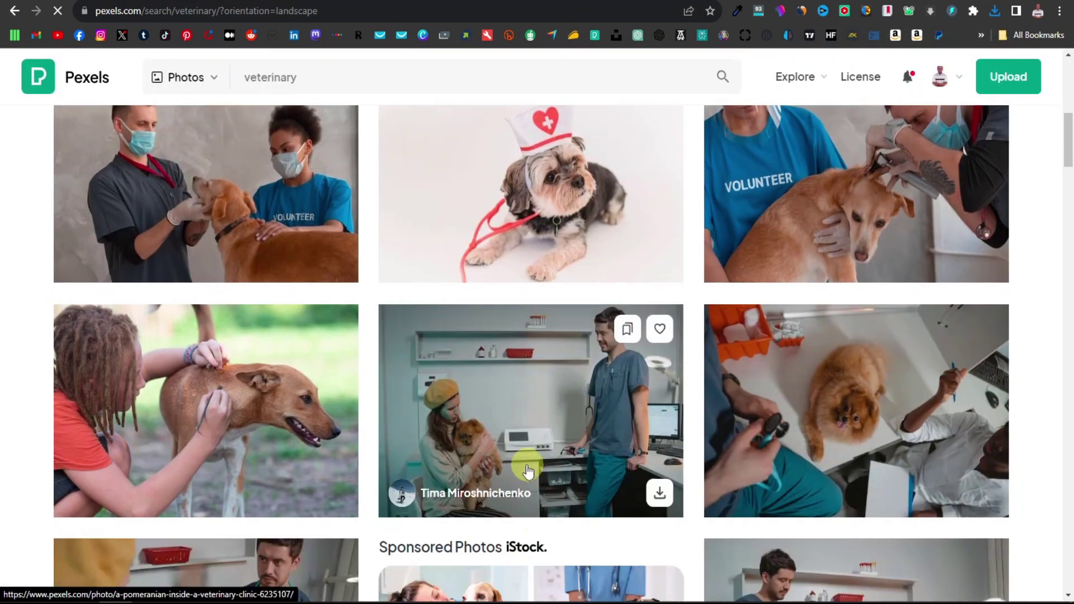
# Download the overhead photo of the Pomeranian at the clinic and the outdoor photo of a brown dog being treated.
pyautogui.scroll(-2, 652, 401)
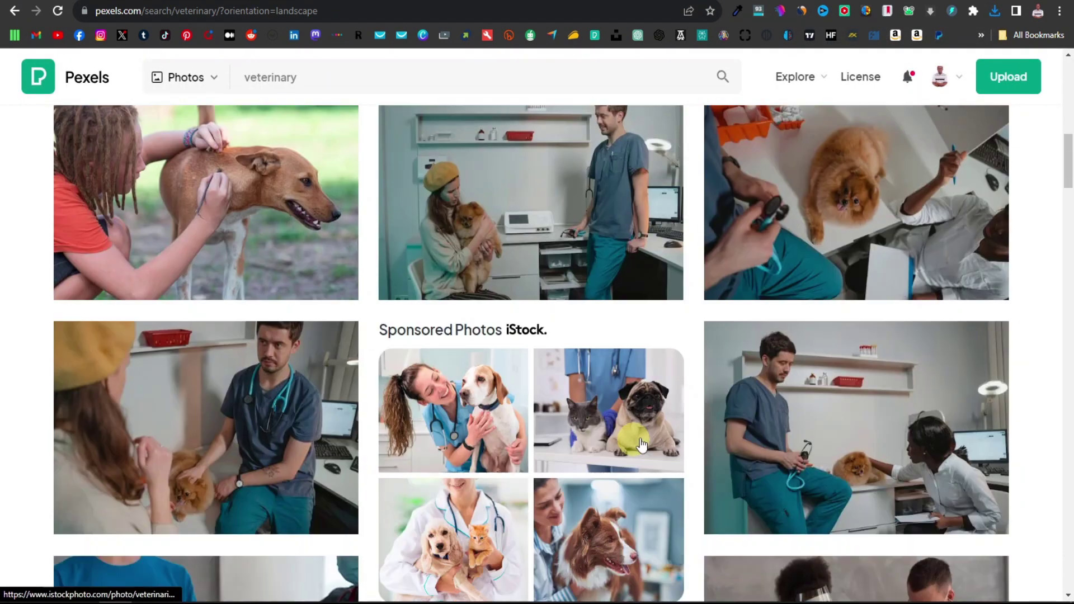
pyautogui.scroll(15, 790, 423)
pyautogui.scroll(-2, 790, 423)
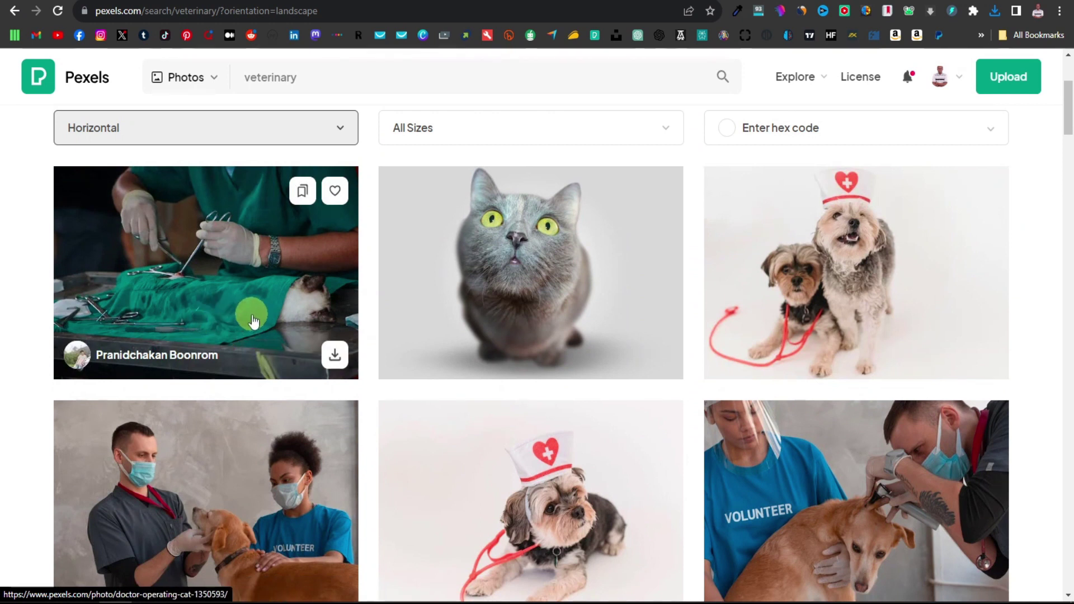
pyautogui.scroll(-3, 347, 403)
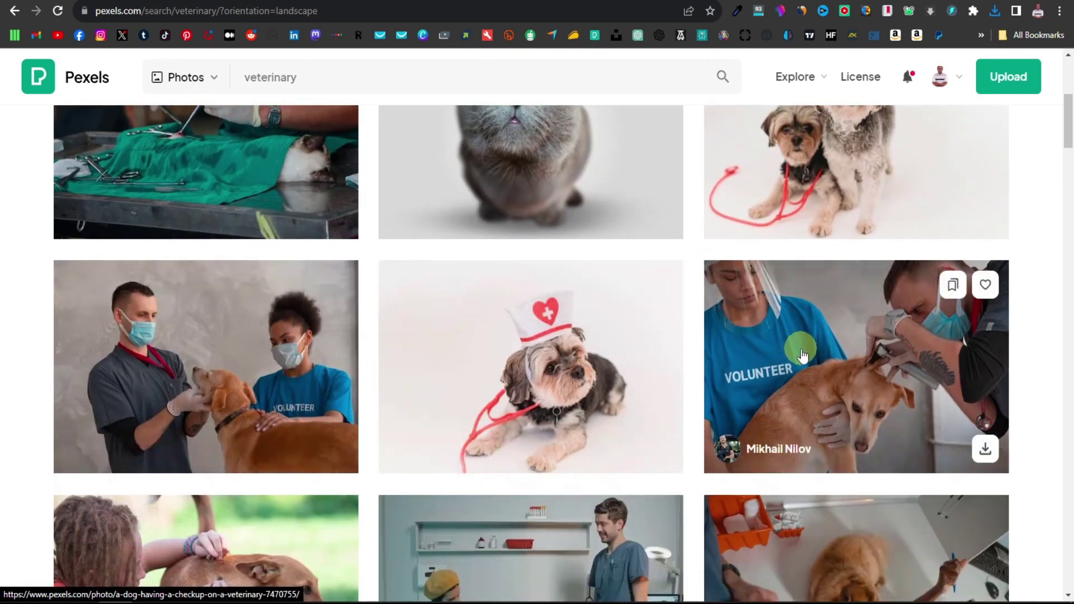
pyautogui.scroll(-5, 803, 356)
pyautogui.click(983, 398)
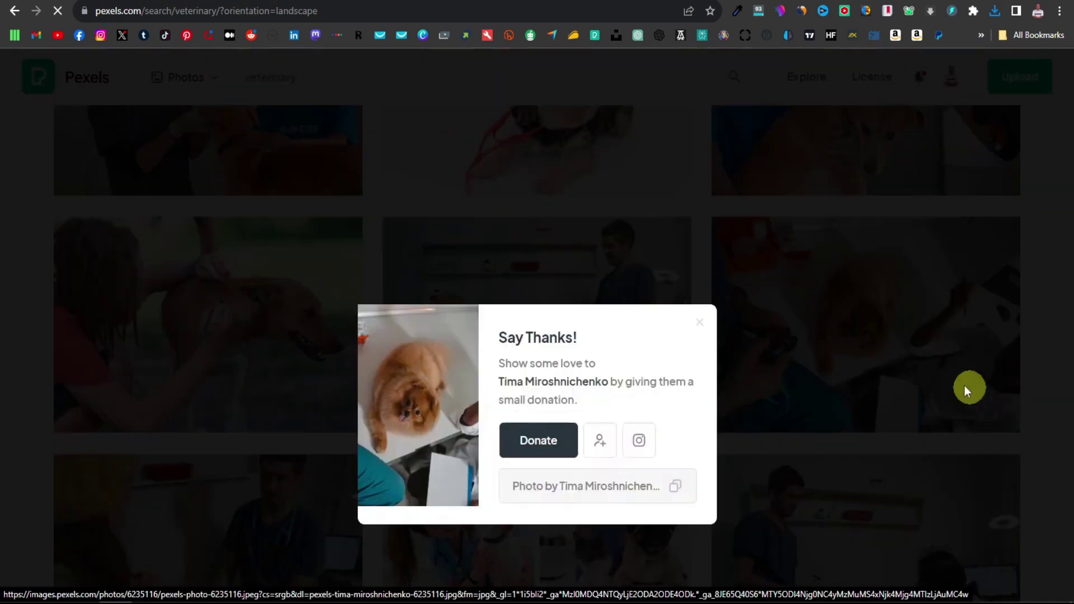
pyautogui.click(964, 385)
pyautogui.click(334, 403)
pyautogui.click(651, 471)
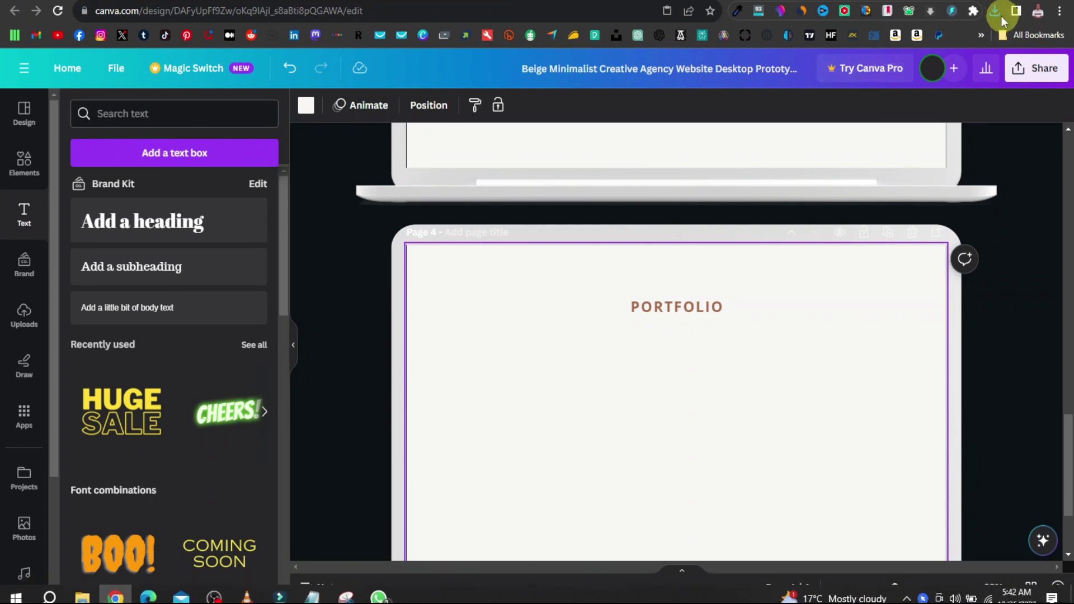
# Switch to Canva and place the outdoor dog photo and the Pomeranian photo side by side beneath the PORTFOLIO heading on page 4.
pyautogui.click(995, 11)
pyautogui.moveTo(876, 74); pyautogui.dragTo(558, 422)
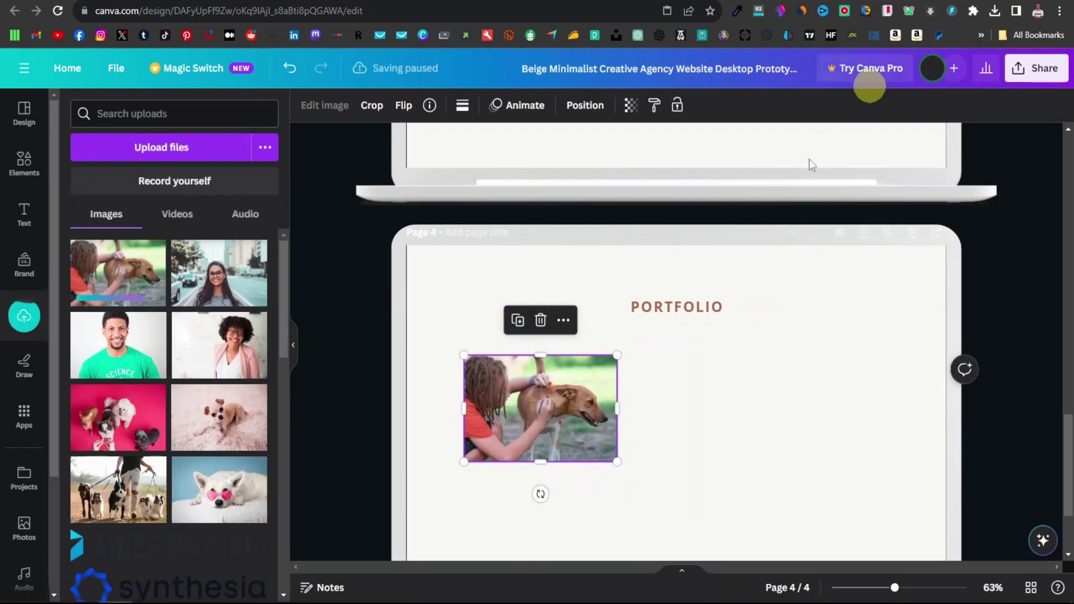
pyautogui.click(617, 460)
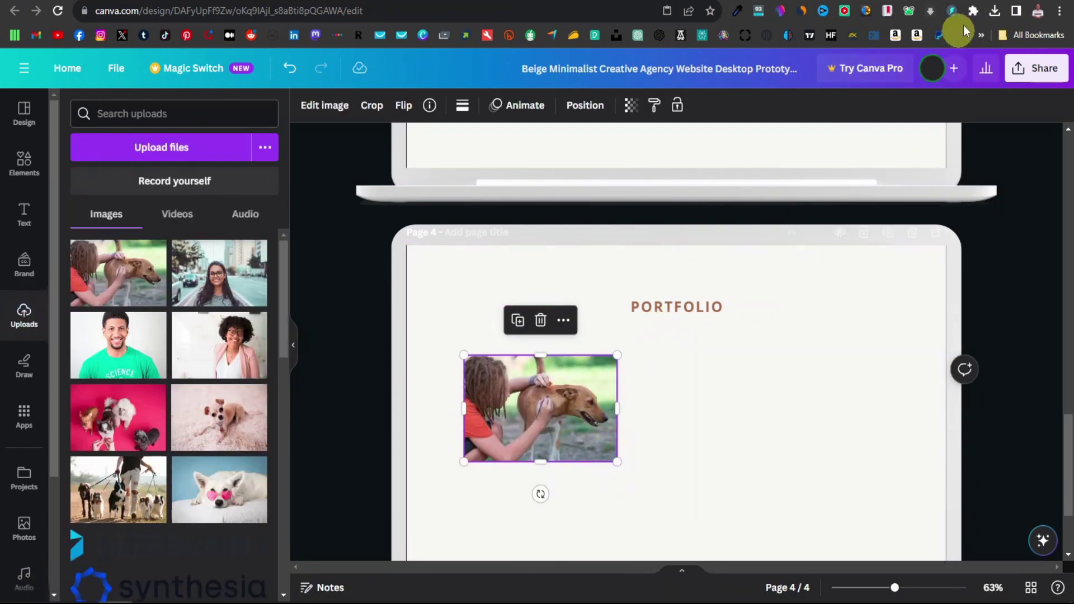
pyautogui.click(994, 11)
pyautogui.moveTo(856, 122); pyautogui.dragTo(738, 444)
pyautogui.moveTo(801, 462); pyautogui.dragTo(777, 443)
# Shrink the outdoor dog photo to match, centre the Pomeranian photo, and add the two-vets photo as third in the row.
pyautogui.click(612, 456)
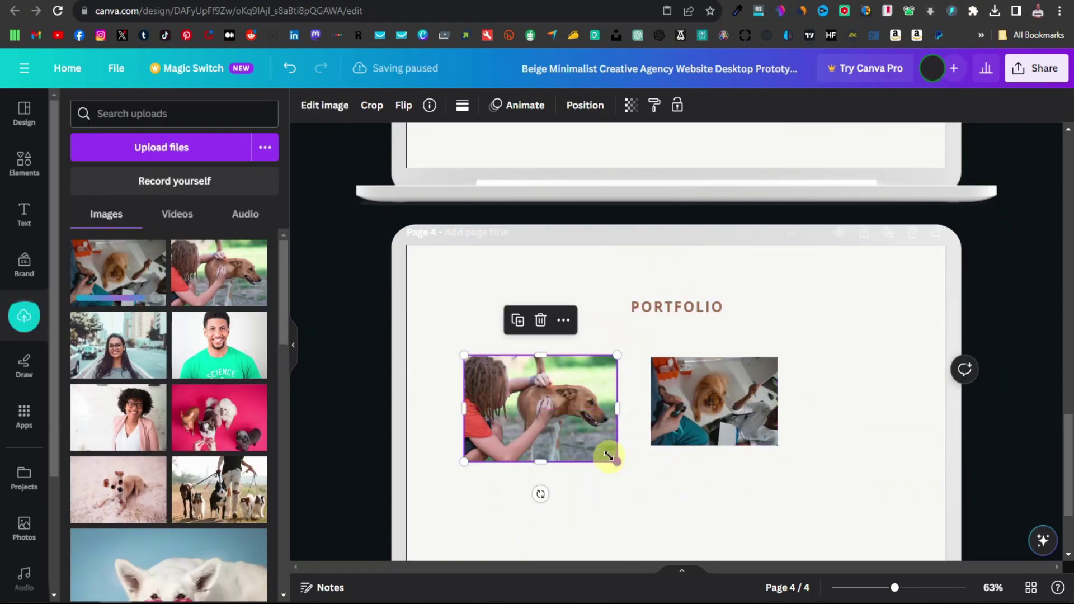
pyautogui.moveTo(616, 460); pyautogui.dragTo(594, 446)
pyautogui.moveTo(714, 400); pyautogui.dragTo(693, 400)
pyautogui.click(995, 11)
pyautogui.moveTo(866, 156); pyautogui.dragTo(788, 442)
pyautogui.click(706, 402)
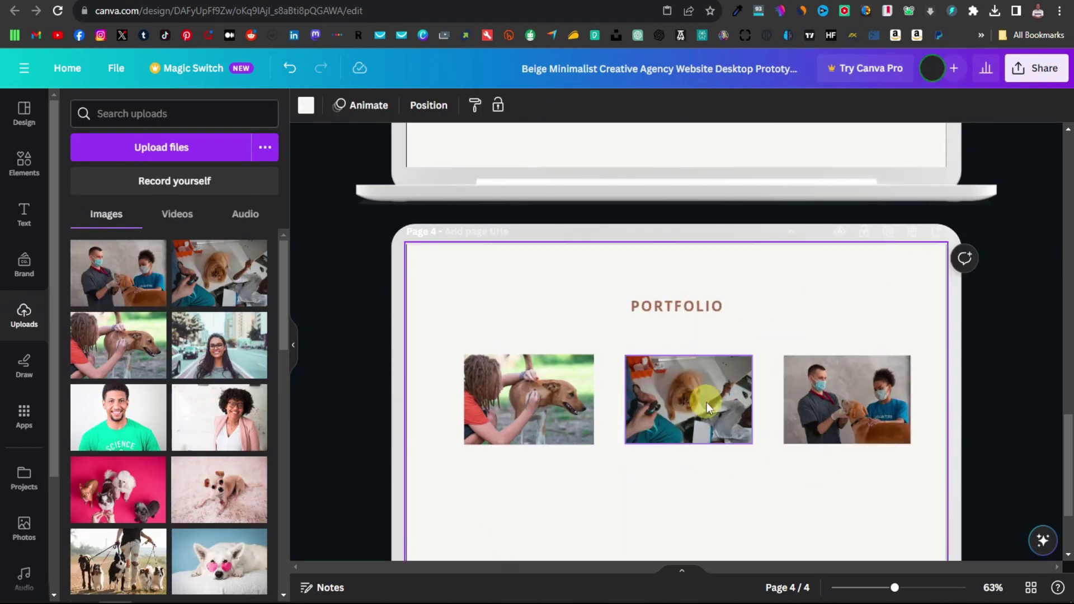
# Move the banner "We believe in your dog's health." up to the upper part of page 1's hero image.
pyautogui.scroll(-3, 707, 401)
pyautogui.scroll(15, 707, 401)
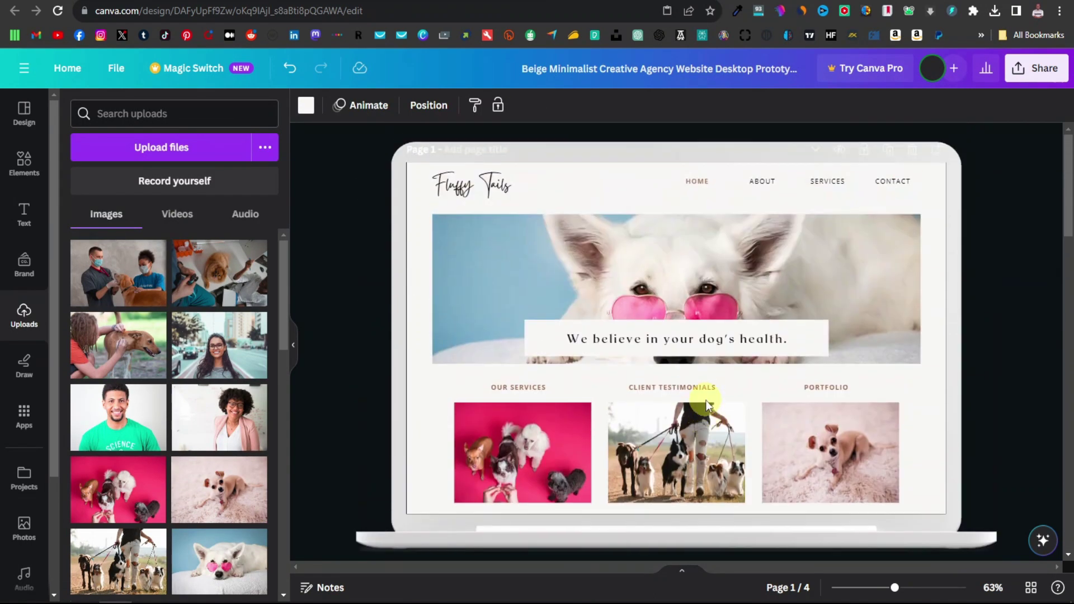
pyautogui.moveTo(683, 332)
pyautogui.mouseDown()
pyautogui.moveTo(683, 246)
pyautogui.moveTo(692, 254)
pyautogui.mouseUp()
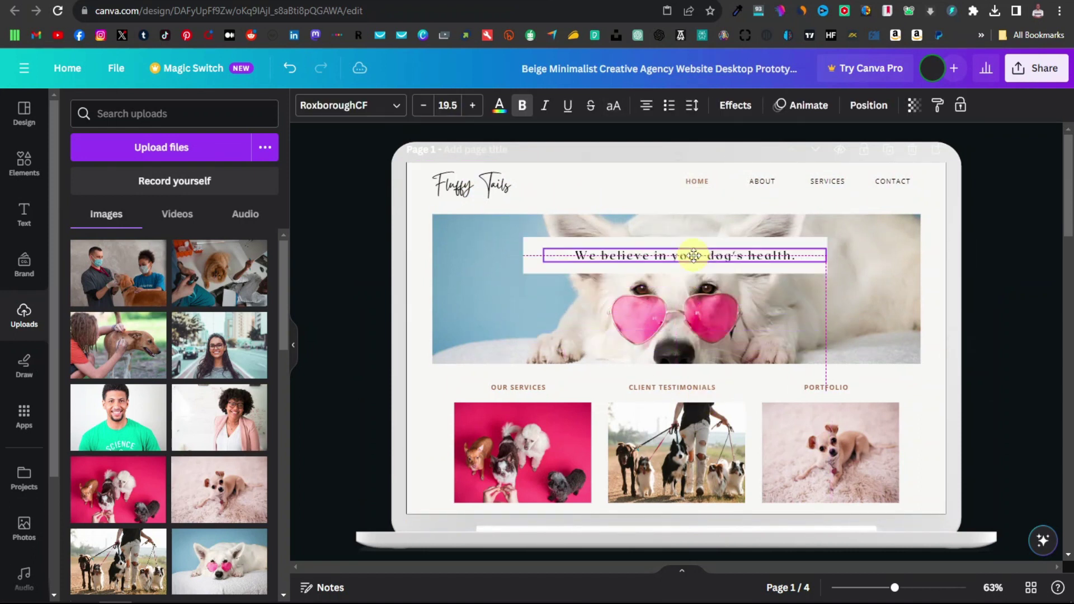
pyautogui.click(881, 279)
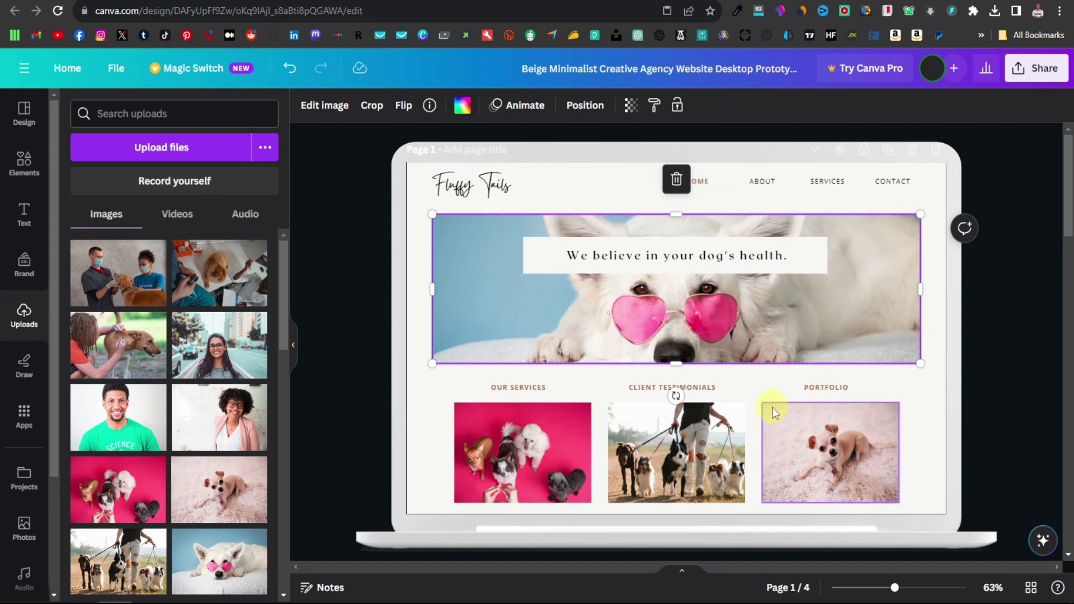
pyautogui.scroll(-4, 690, 403)
pyautogui.scroll(-1, 660, 403)
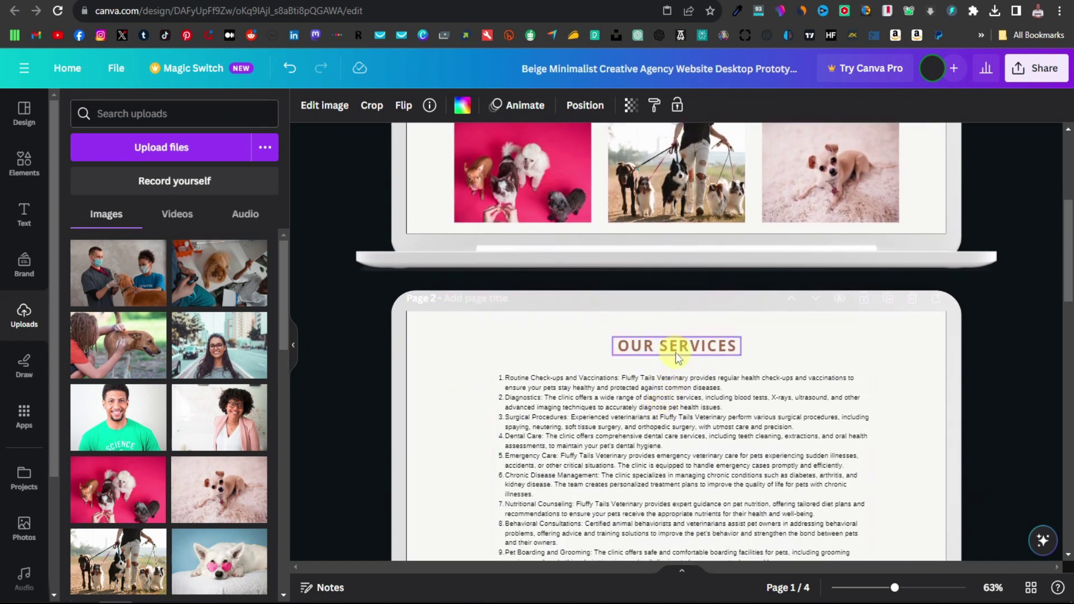
pyautogui.scroll(2, 677, 358)
pyautogui.scroll(2, 566, 281)
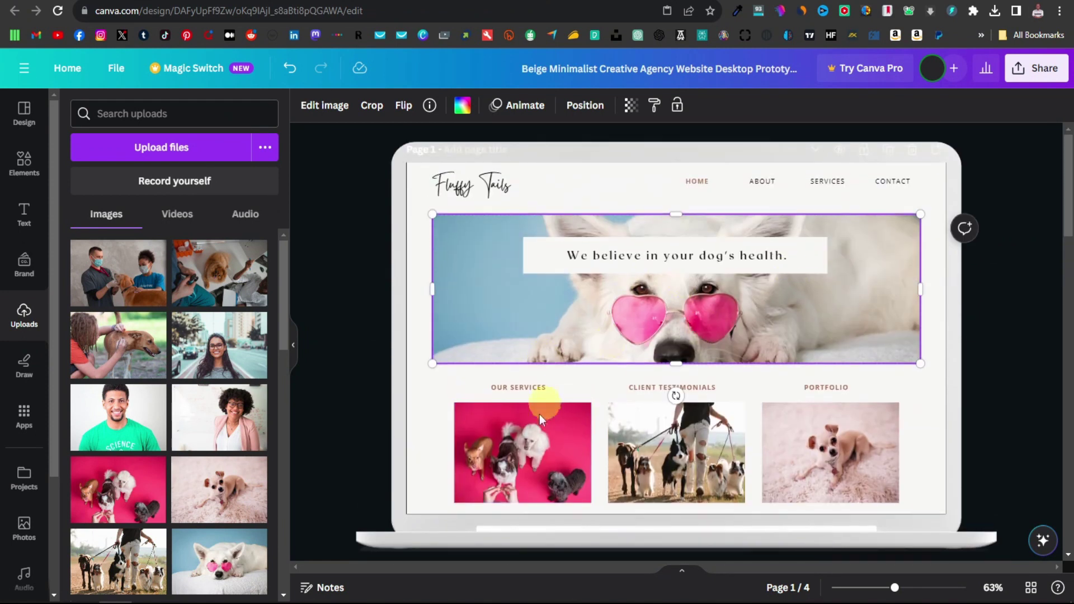
pyautogui.scroll(-1, 539, 414)
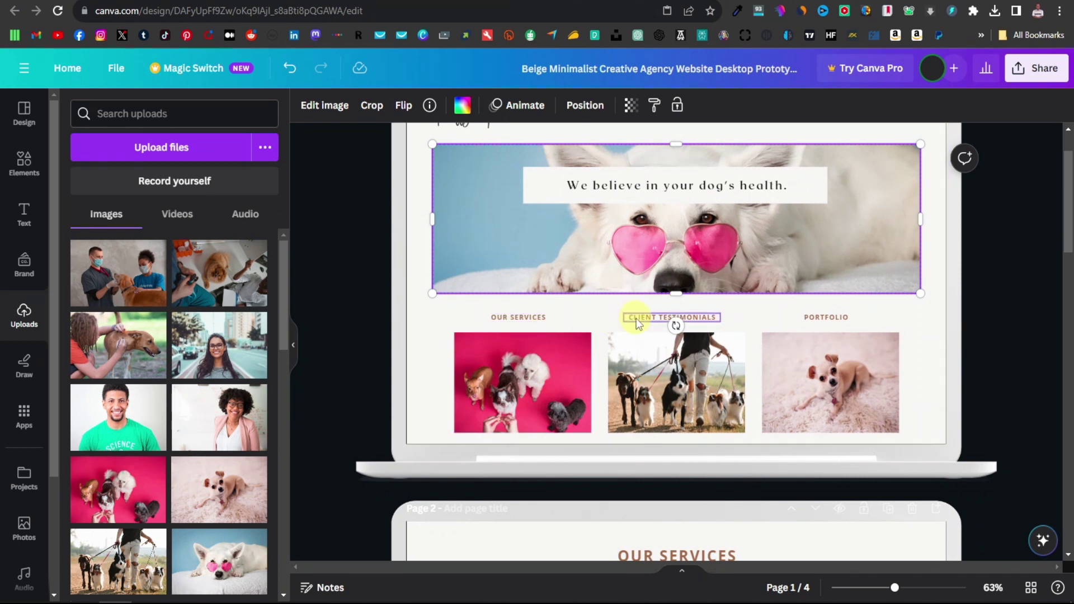
pyautogui.click(529, 317)
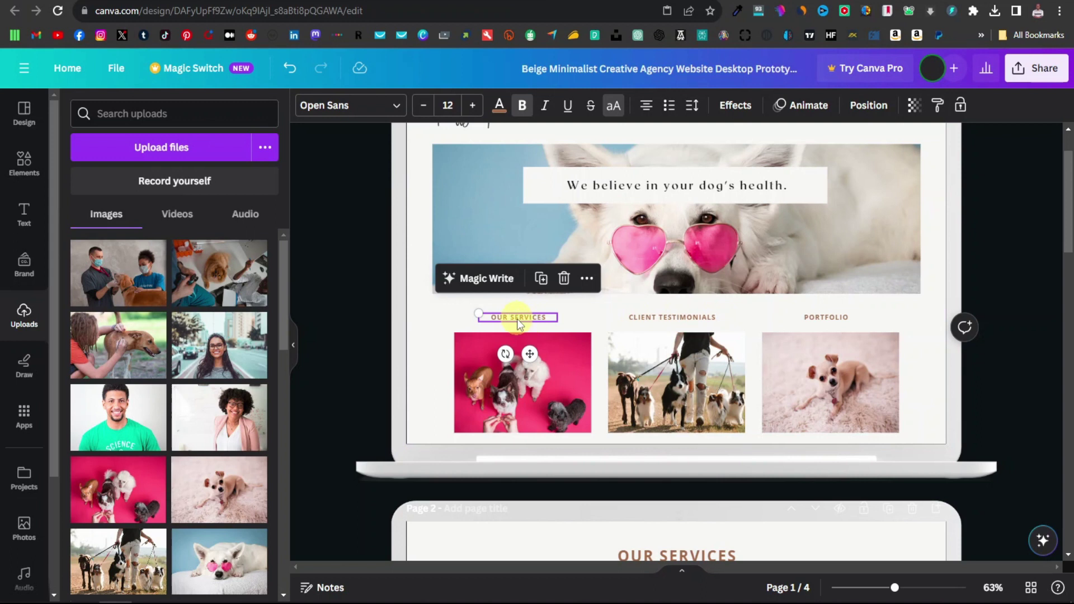
pyautogui.click(586, 279)
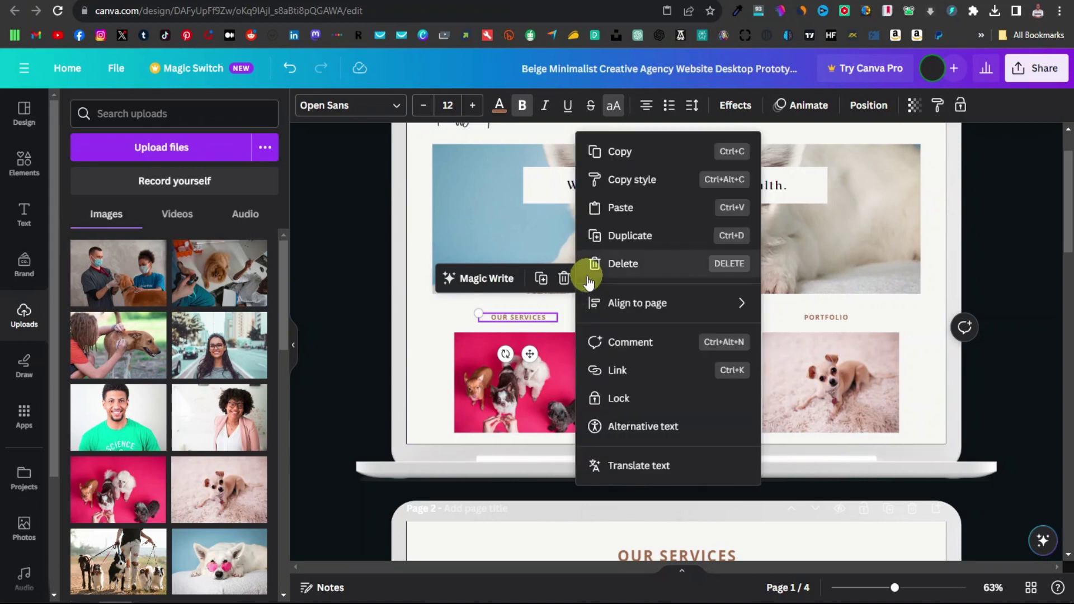
pyautogui.click(631, 370)
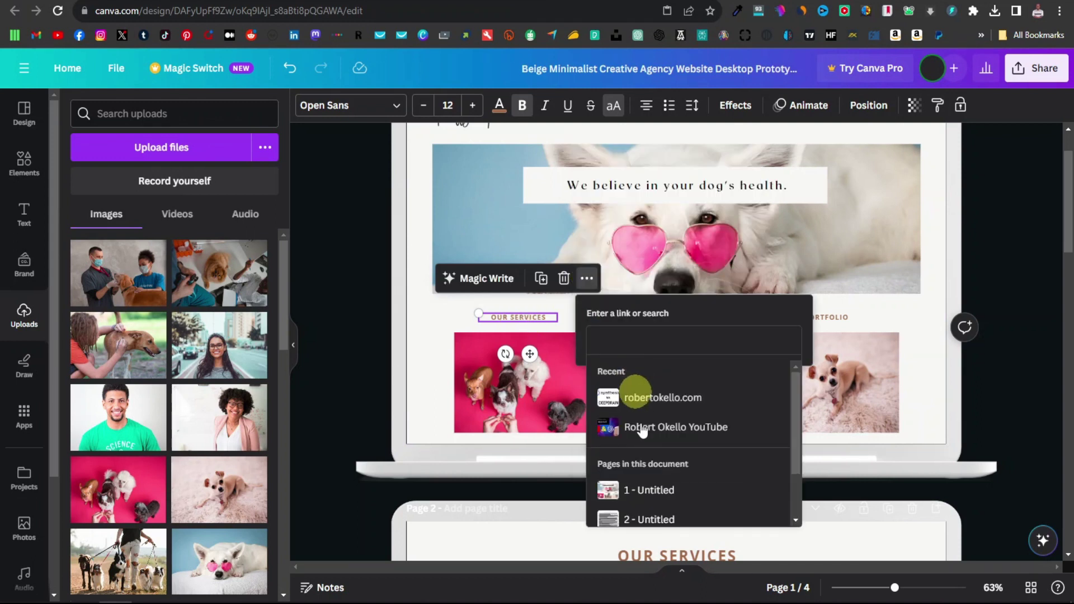
pyautogui.scroll(-2, 649, 455)
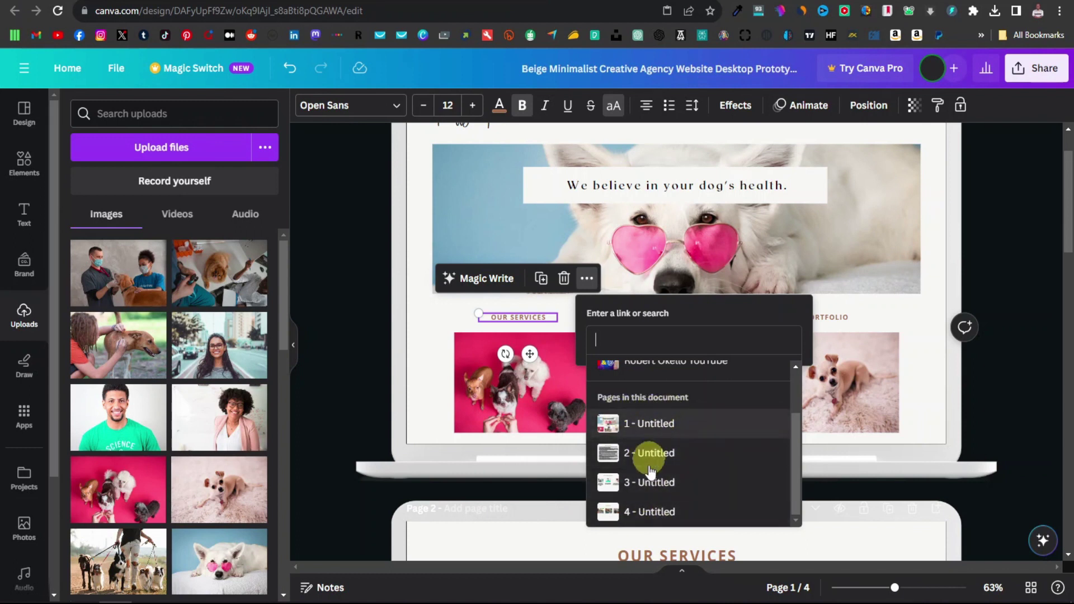
pyautogui.click(516, 485)
# Title page 2 "Our Services" by copying the page's heading text into its page title.
pyautogui.scroll(-5, 522, 490)
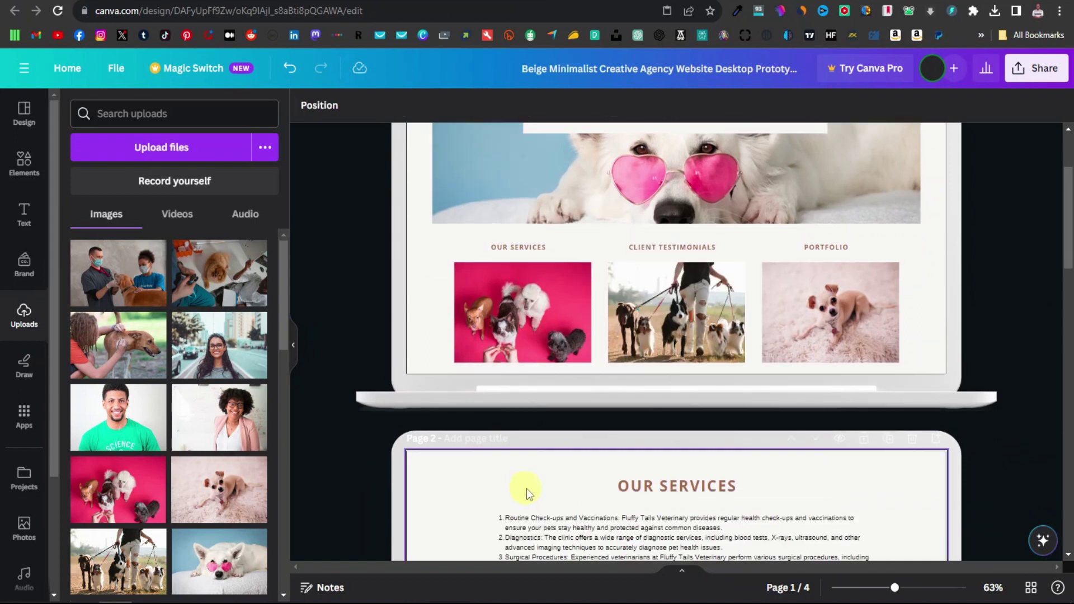
pyautogui.scroll(-2, 678, 418)
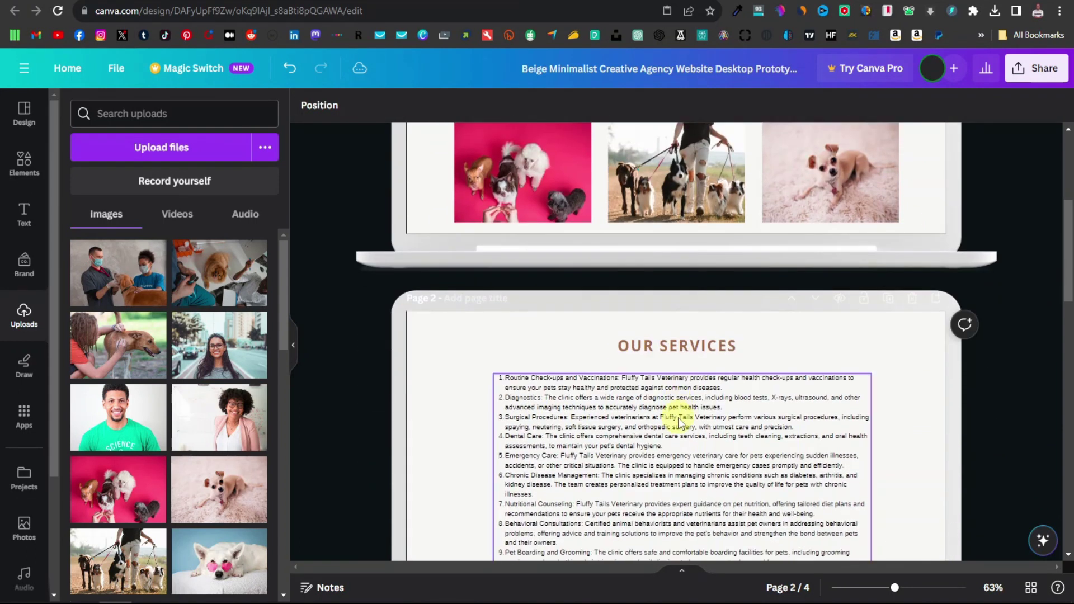
pyautogui.scroll(-2, 663, 330)
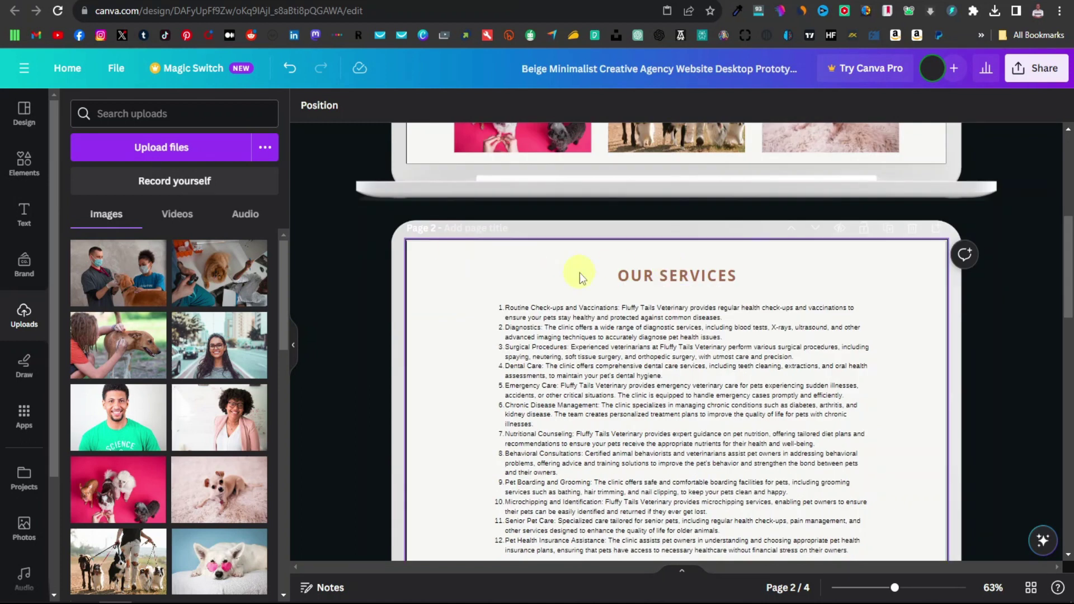
pyautogui.tripleClick(675, 279)
pyautogui.rightClick(675, 279)
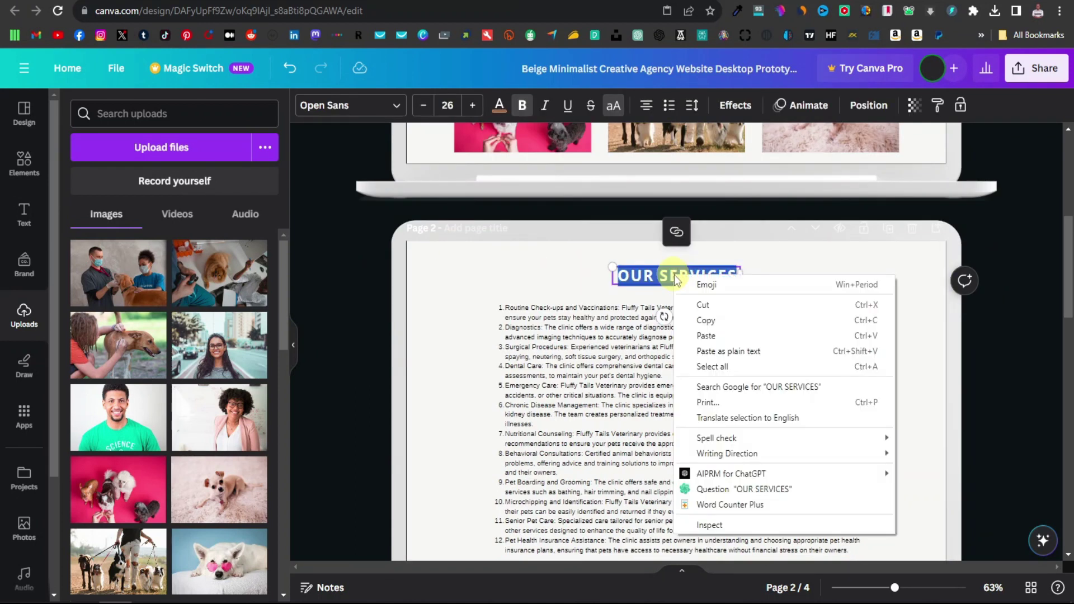
pyautogui.click(706, 318)
pyautogui.click(479, 229)
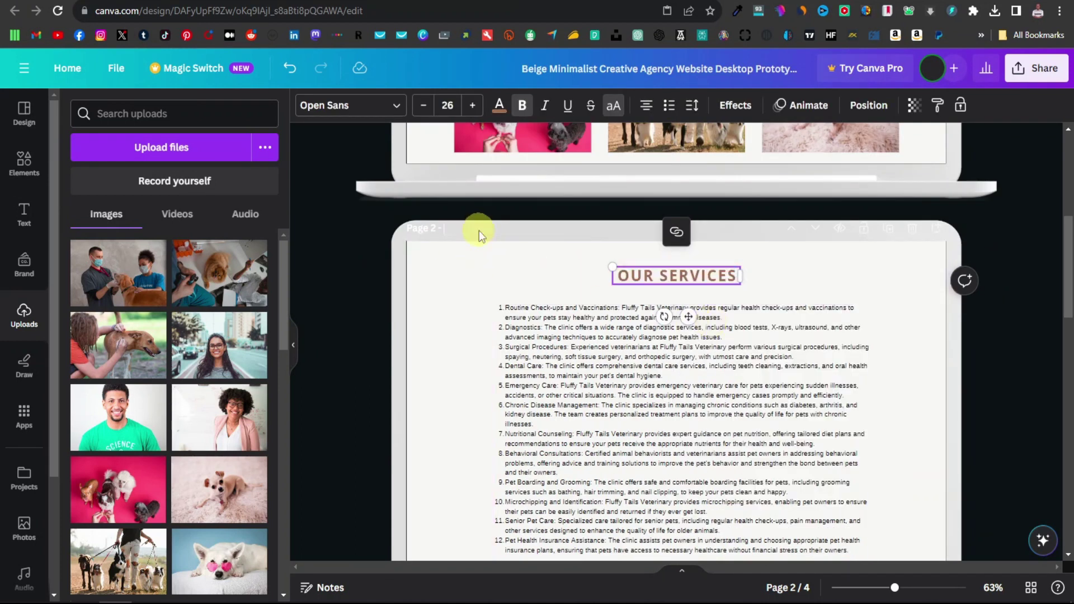
pyautogui.rightClick(359, 173)
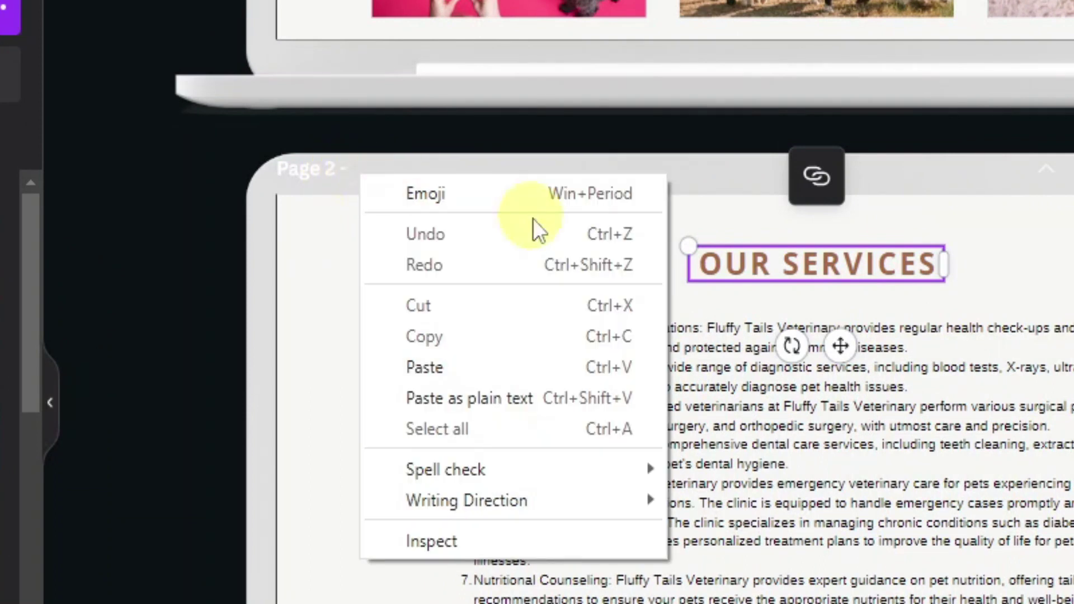
pyautogui.click(455, 356)
# Title page 3 "Client Testimonials" by copying the page's heading text into its page title.
pyautogui.scroll(-9, 517, 287)
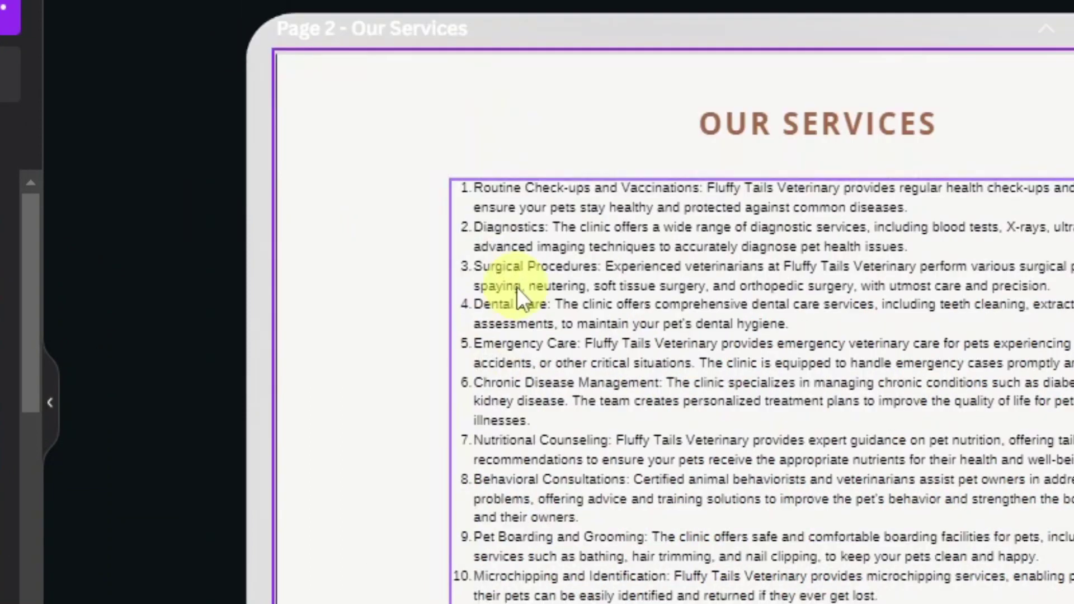
pyautogui.scroll(-4, 517, 287)
pyautogui.click(827, 297)
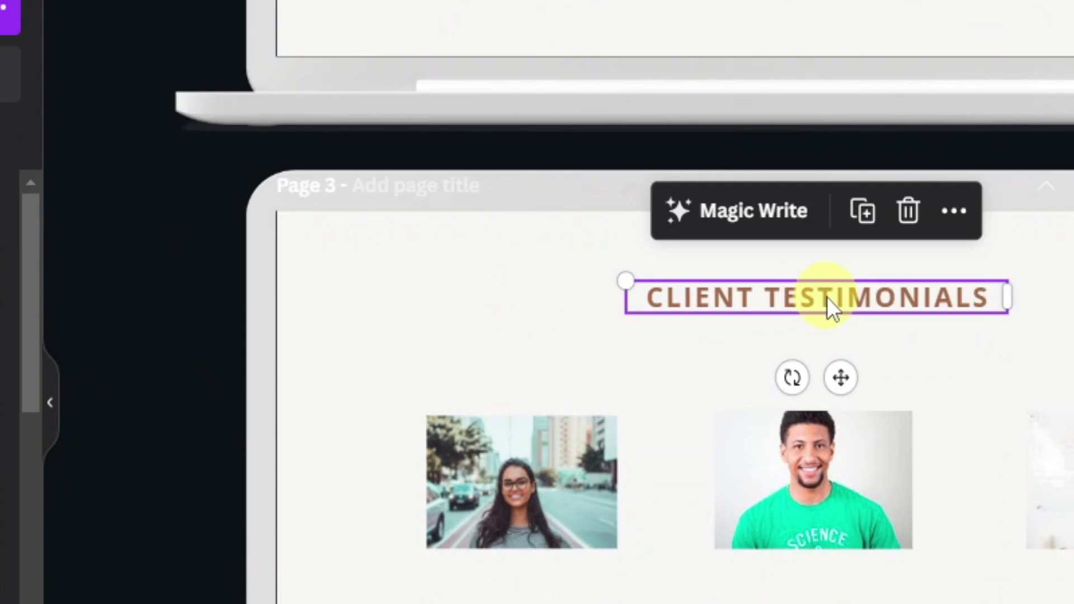
pyautogui.tripleClick(826, 297)
pyautogui.rightClick(826, 297)
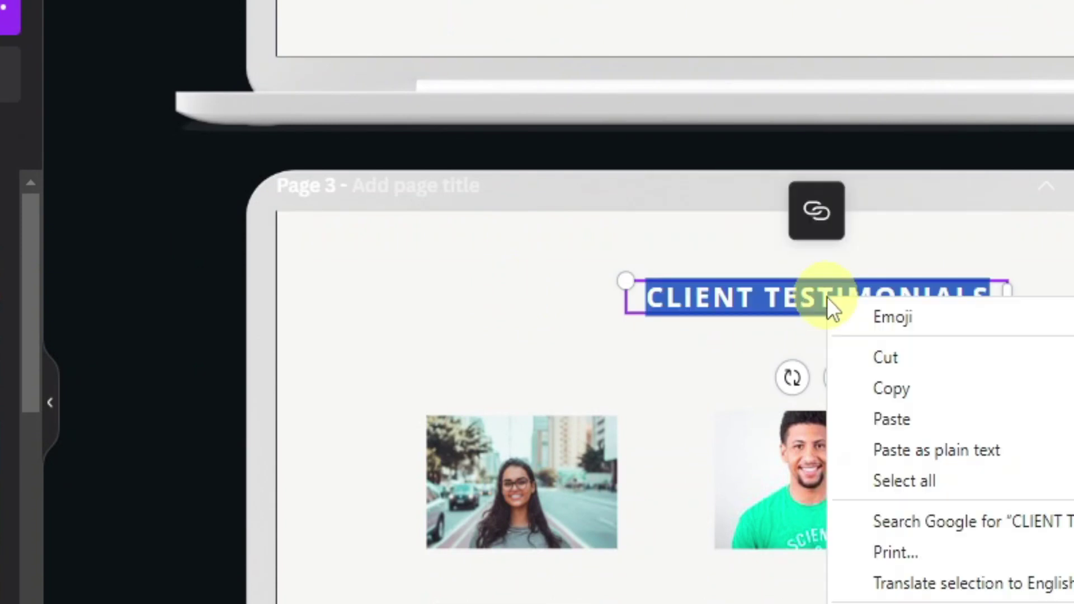
pyautogui.click(894, 388)
pyautogui.click(407, 189)
pyautogui.rightClick(408, 192)
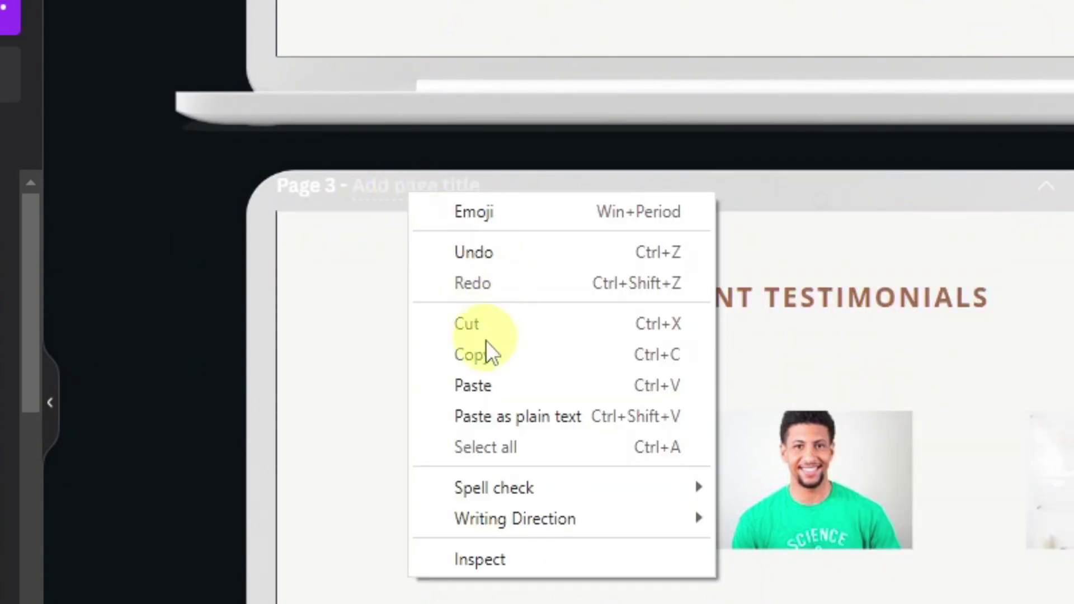
pyautogui.click(474, 384)
# Title page 4 "Portfolio" by copying the page's heading text into its page title.
pyautogui.scroll(-10, 629, 327)
pyautogui.click(832, 214)
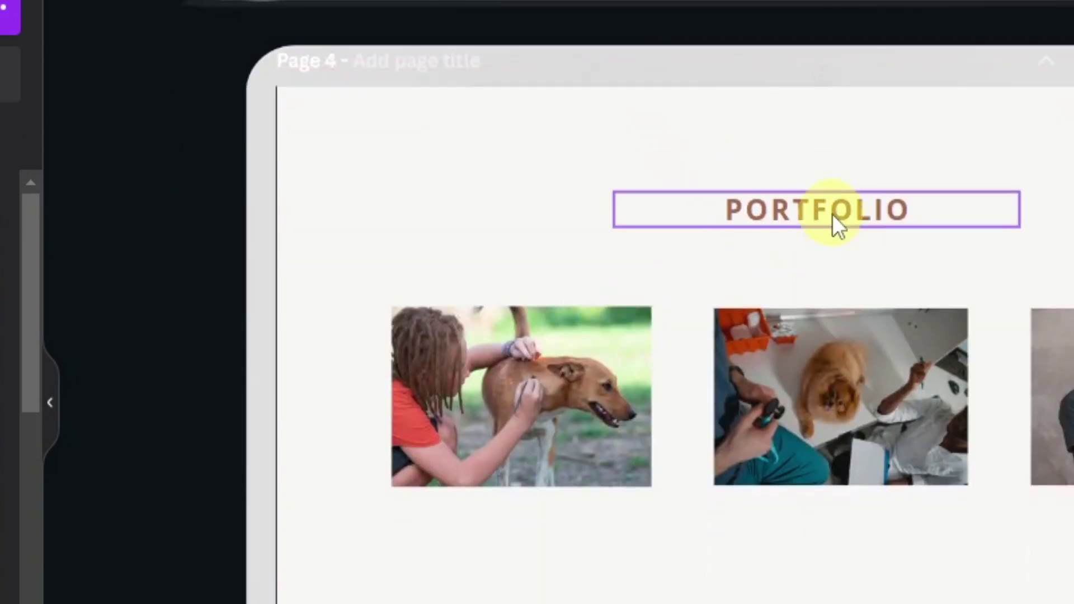
pyautogui.doubleClick(834, 214)
pyautogui.rightClick(833, 214)
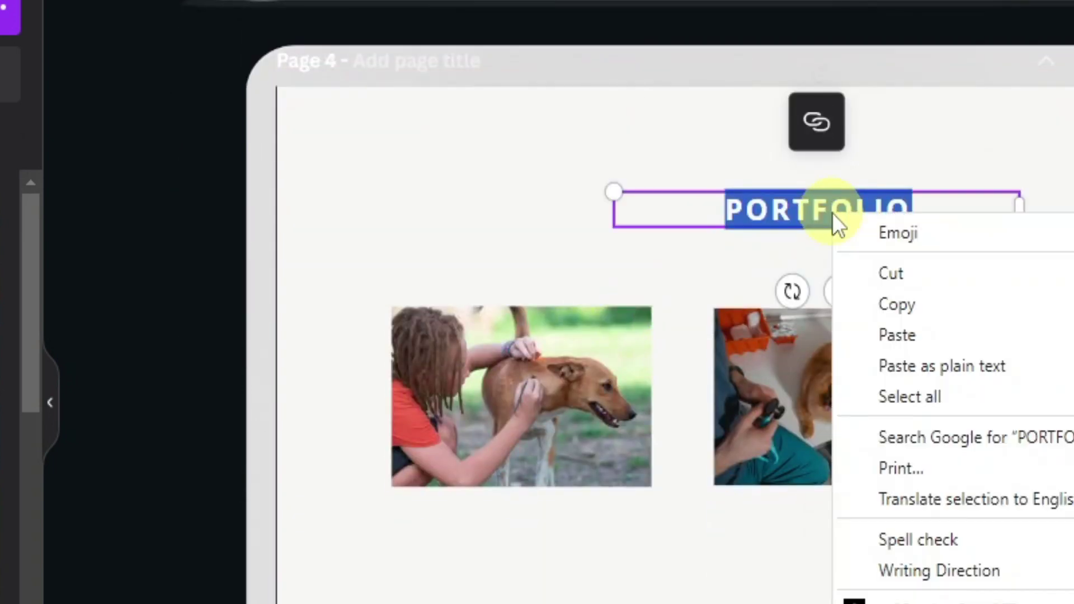
pyautogui.click(906, 307)
pyautogui.click(396, 56)
pyautogui.hotkey('ctrl', 'v')
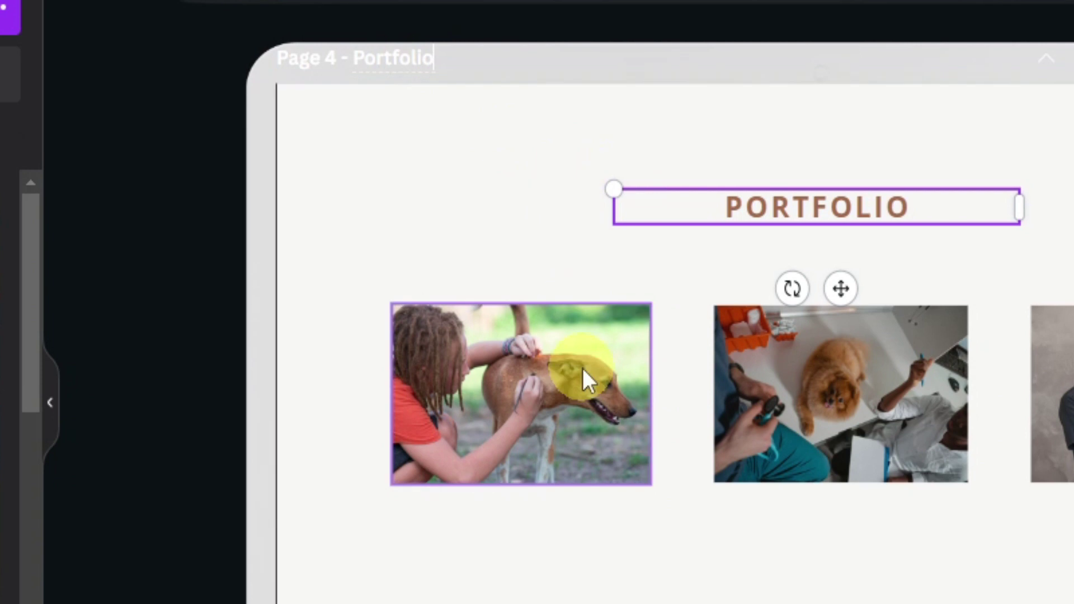
# Link the "Our Services" label above page 1's pink dog photo to the page "2 - Our Services".
pyautogui.scroll(20, 615, 369)
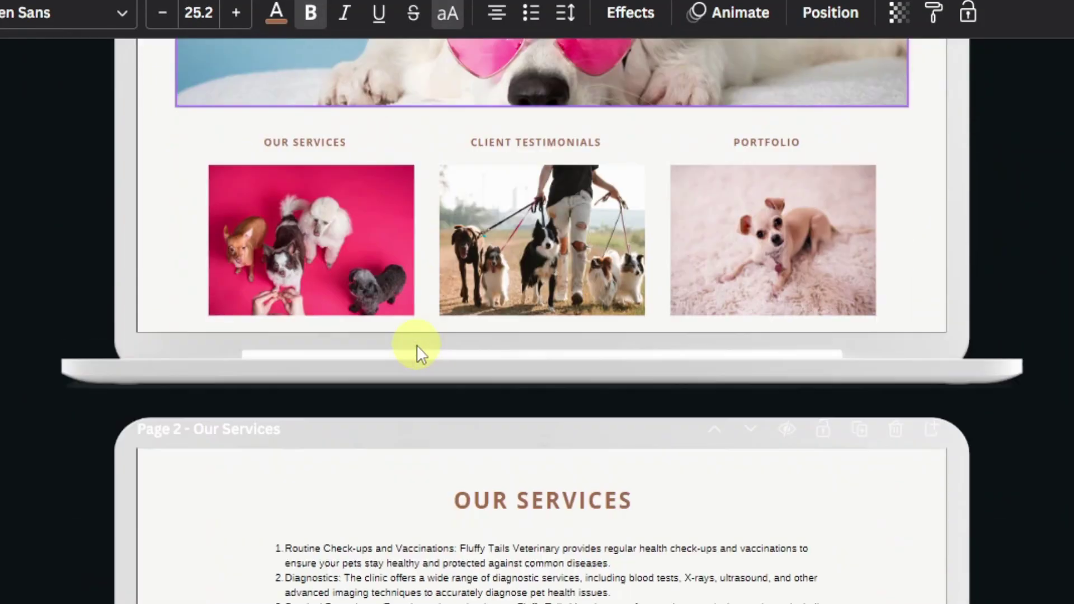
pyautogui.scroll(-20, 392, 330)
pyautogui.scroll(8, 385, 321)
pyautogui.scroll(7, 385, 321)
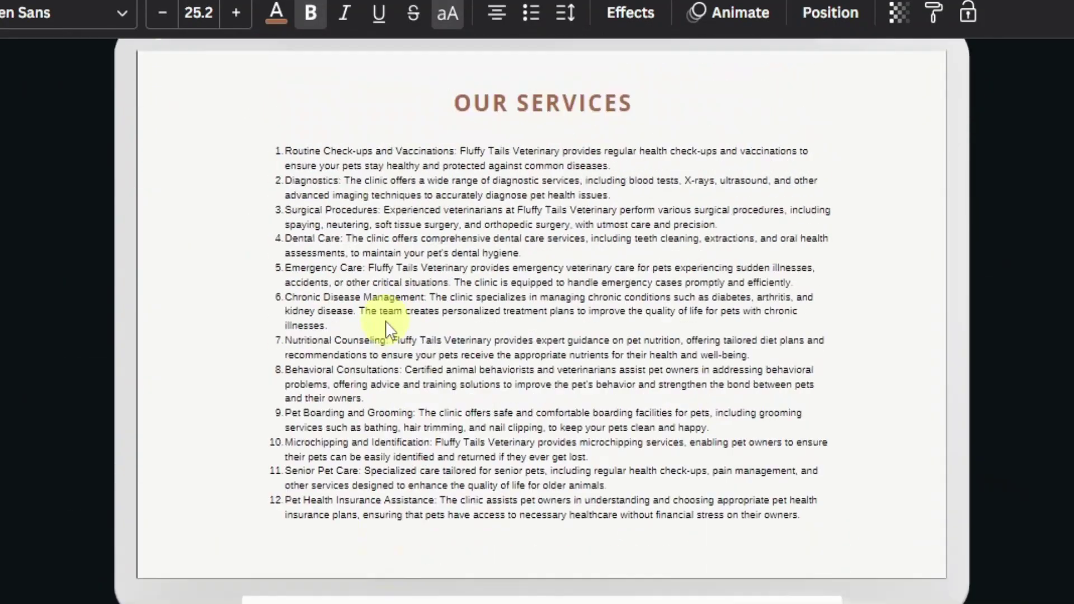
pyautogui.scroll(10, 385, 324)
pyautogui.scroll(-4, 384, 327)
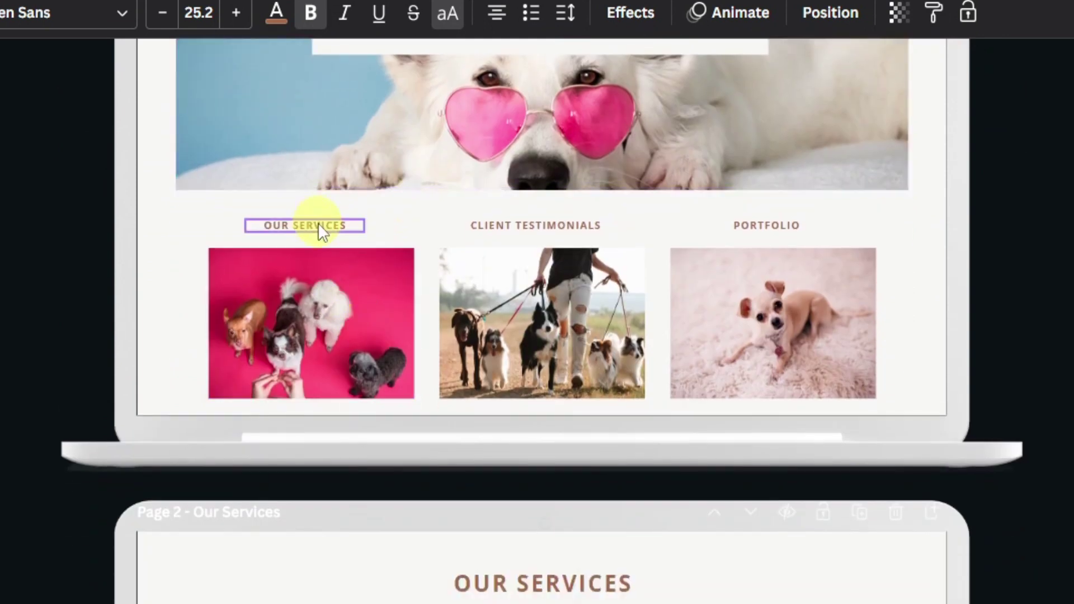
pyautogui.click(319, 225)
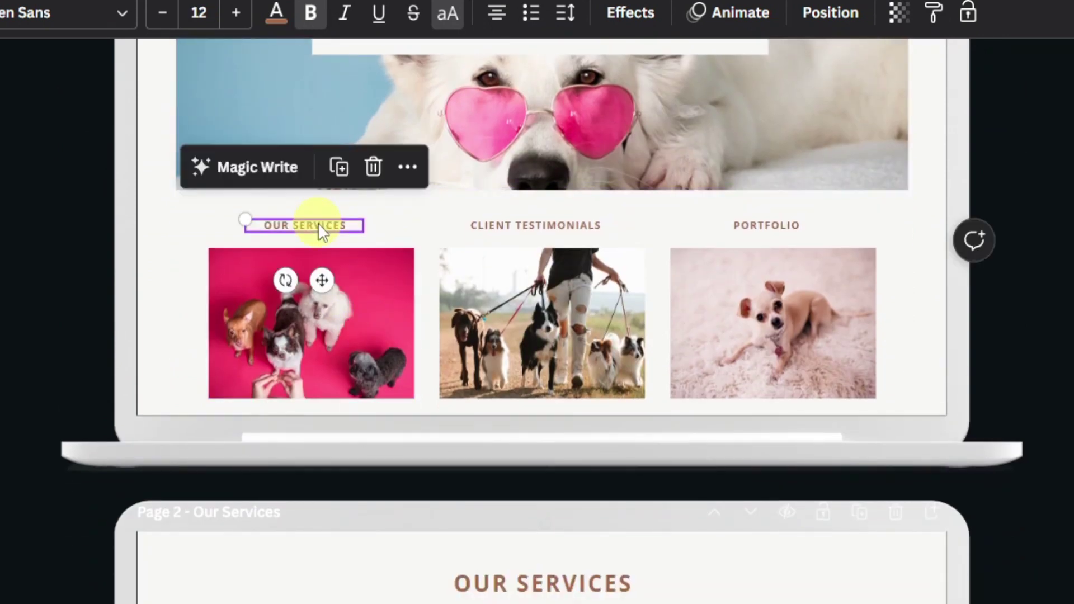
pyautogui.click(408, 168)
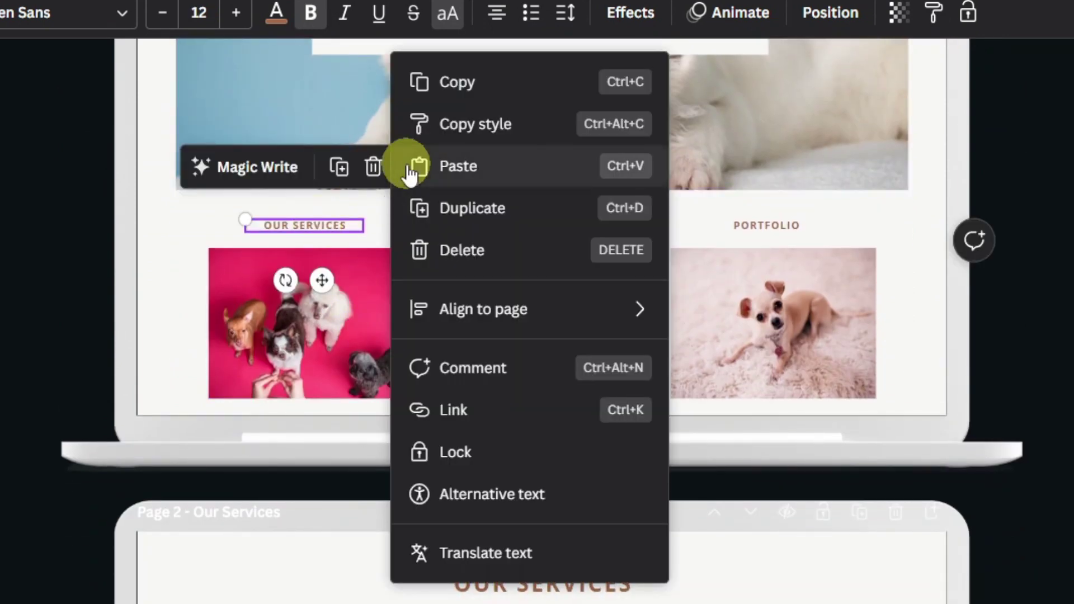
pyautogui.click(460, 416)
pyautogui.scroll(-2, 492, 434)
pyautogui.click(519, 435)
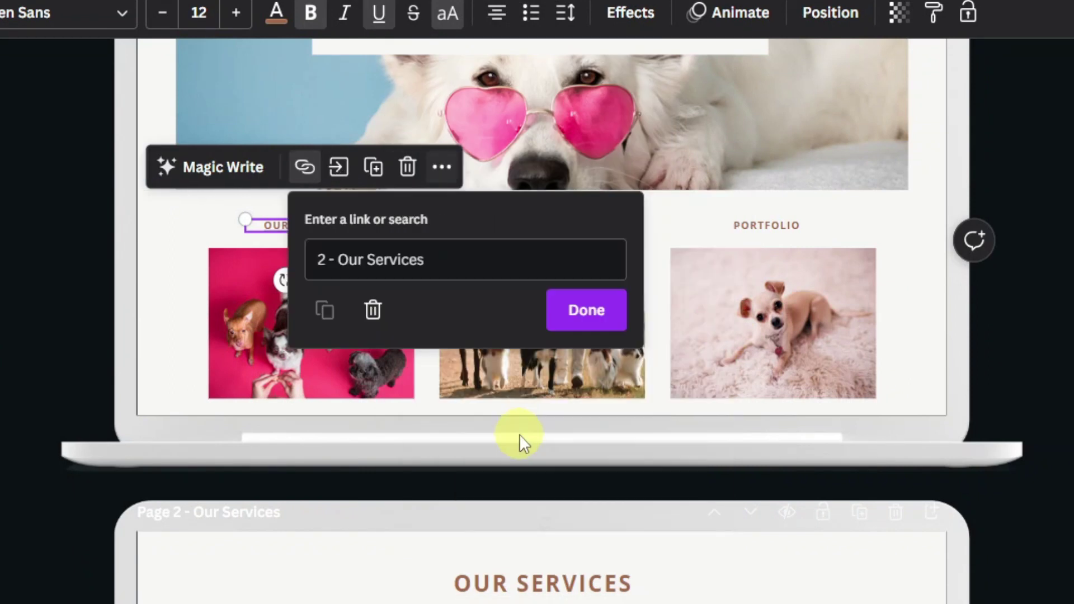
pyautogui.click(587, 311)
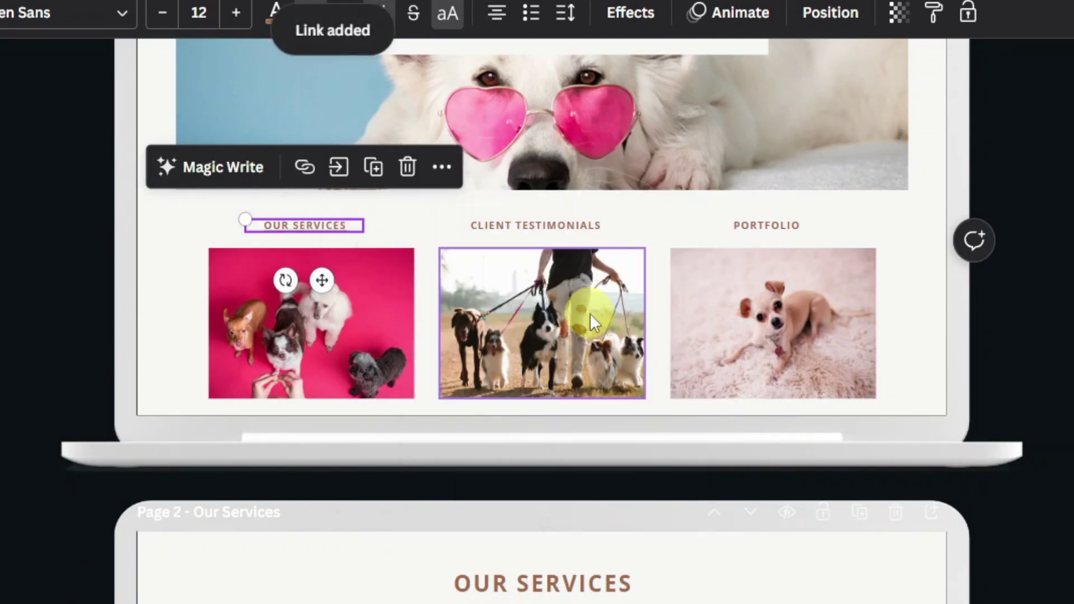
# Link the pink-background dog photo on page 1 to the page "2 - Our Services".
pyautogui.click(368, 311)
pyautogui.rightClick(367, 308)
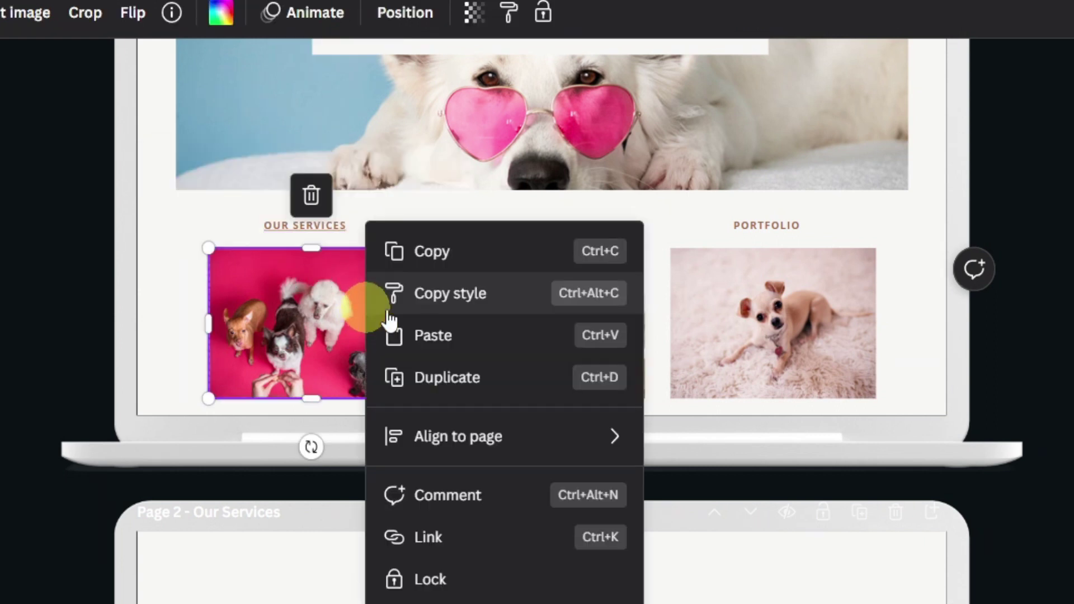
pyautogui.click(480, 541)
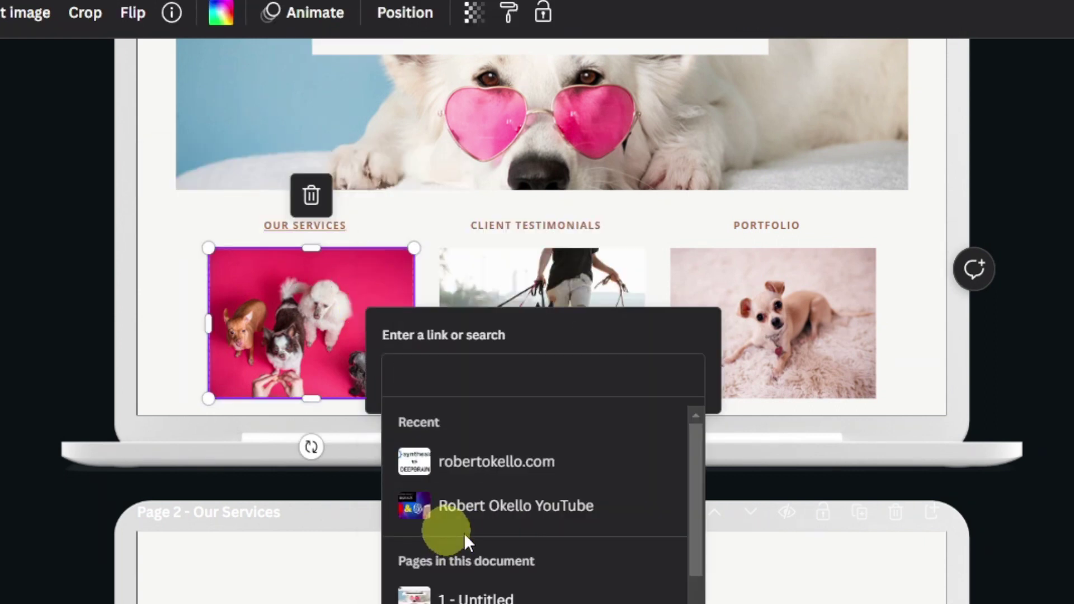
pyautogui.scroll(-2, 531, 576)
pyautogui.click(532, 557)
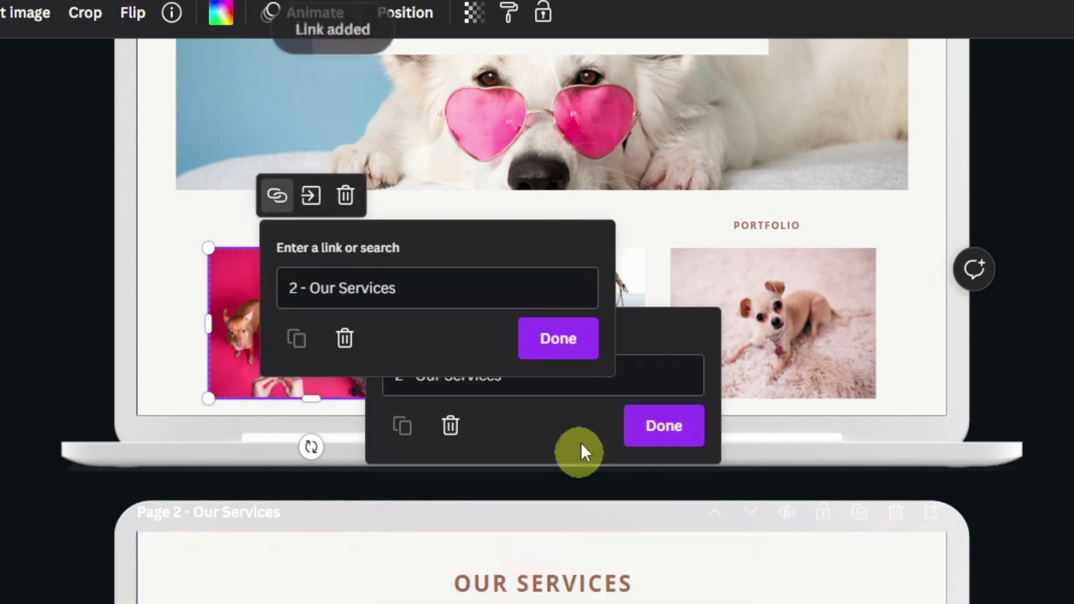
pyautogui.click(562, 337)
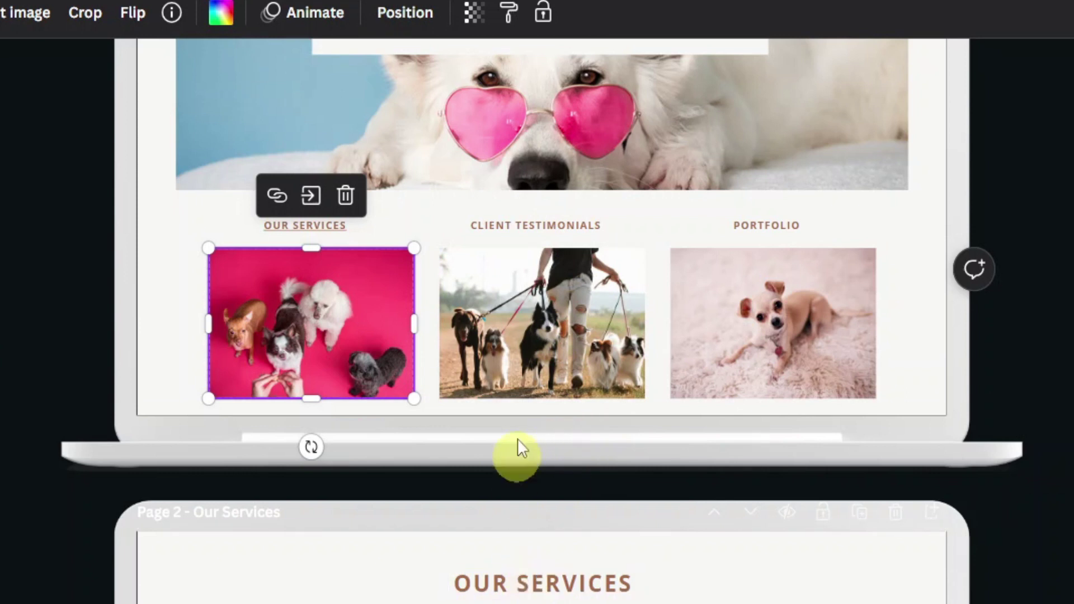
# Title page 1 "Home".
pyautogui.click(767, 335)
pyautogui.scroll(4, 767, 334)
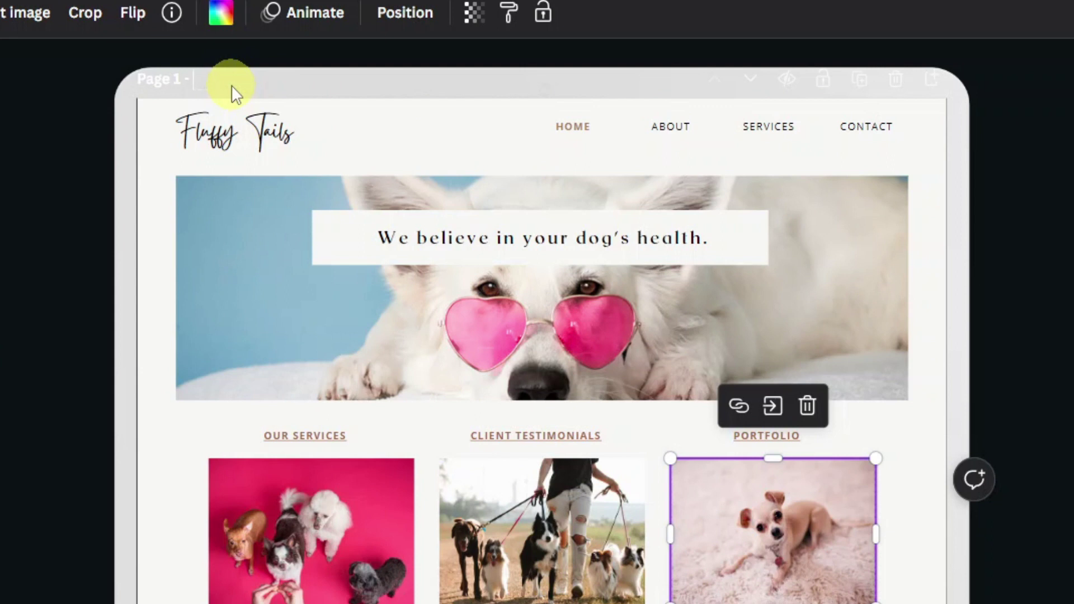
pyautogui.write('ome')
# Link the "Fluffy Tails" logo text in page 1's header to the page "1 - Home".
pyautogui.click(252, 132)
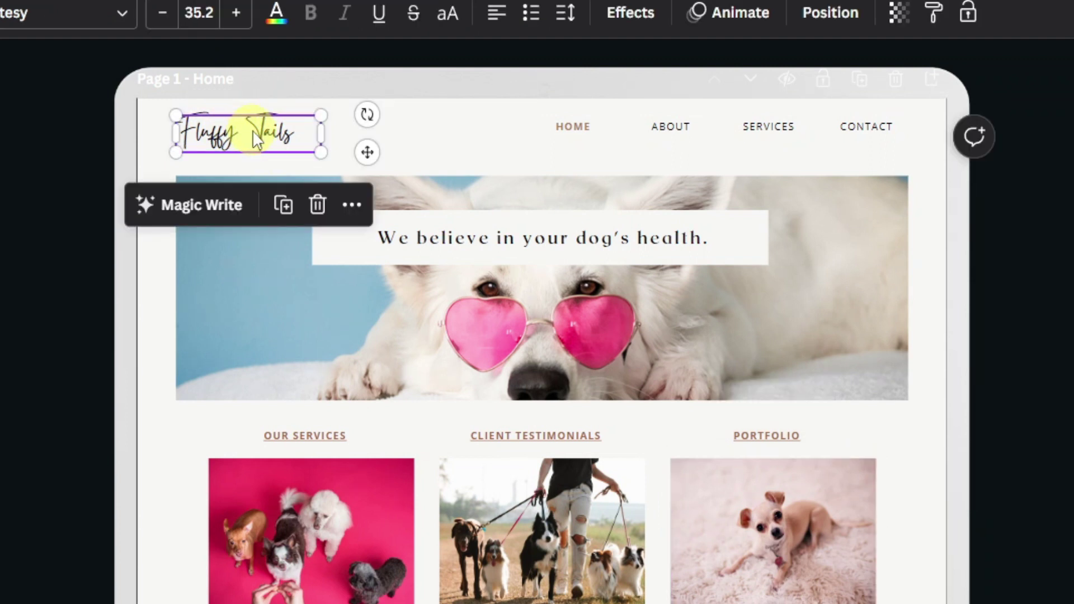
pyautogui.click(352, 205)
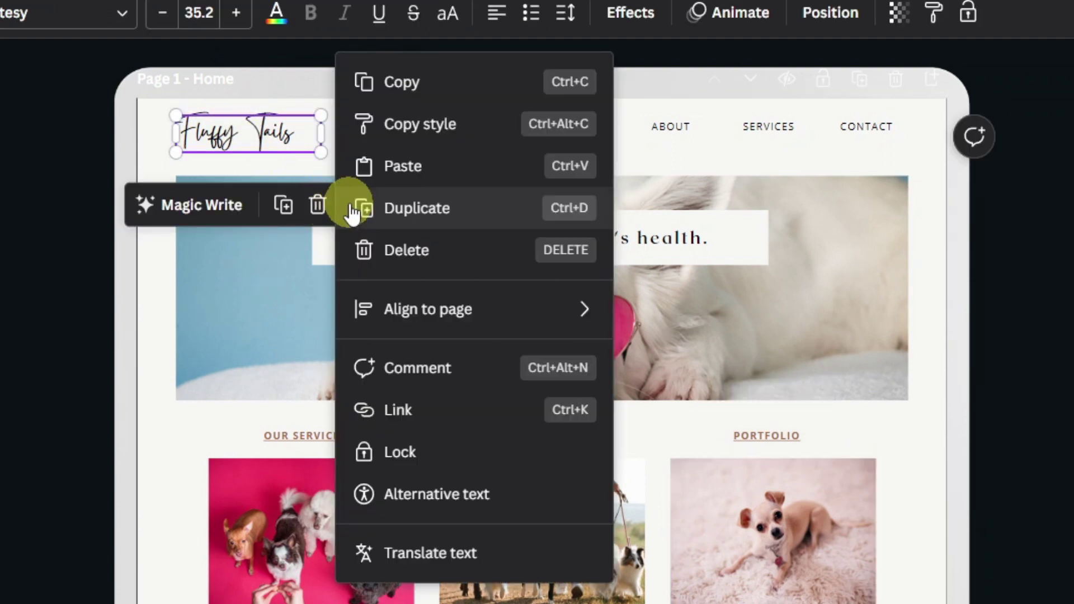
pyautogui.click(440, 412)
pyautogui.click(457, 526)
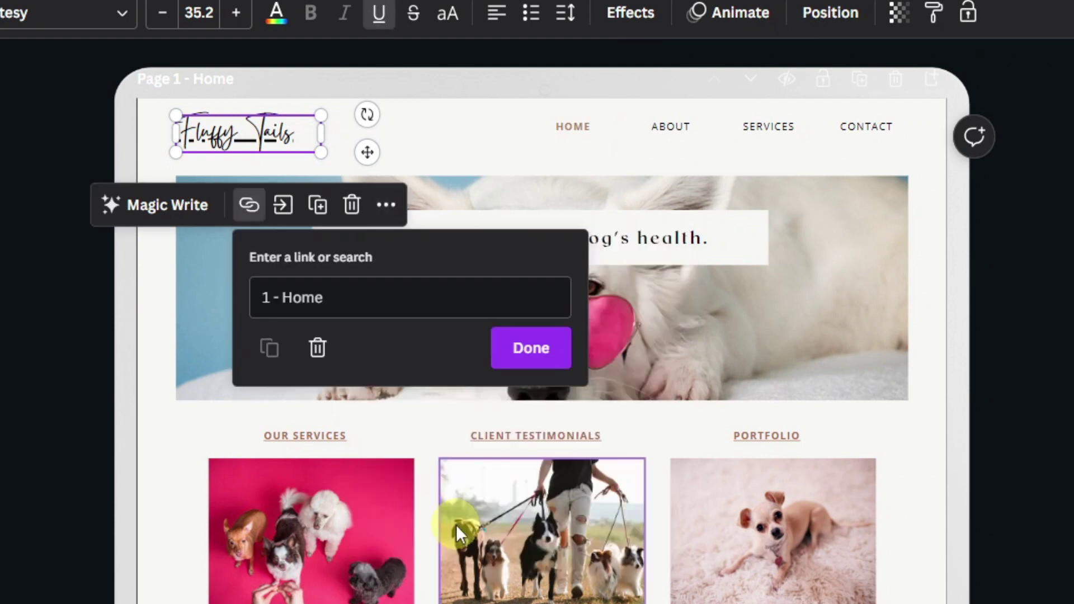
pyautogui.click(540, 352)
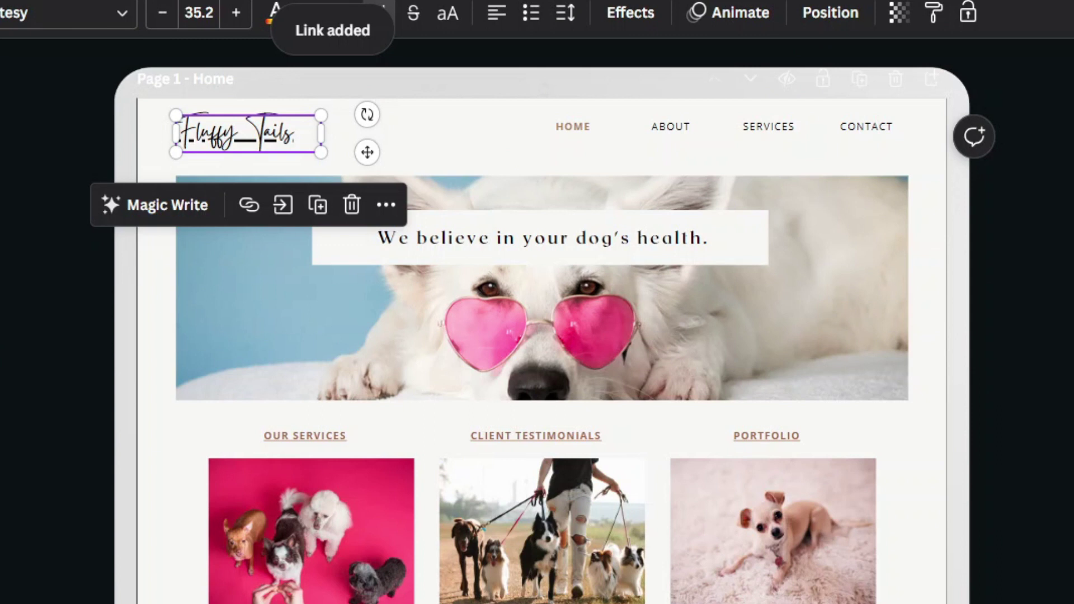
# Rename the design from the template's name by copying the logo text "Fluffy Tails" into the design title.
pyautogui.doubleClick(241, 127)
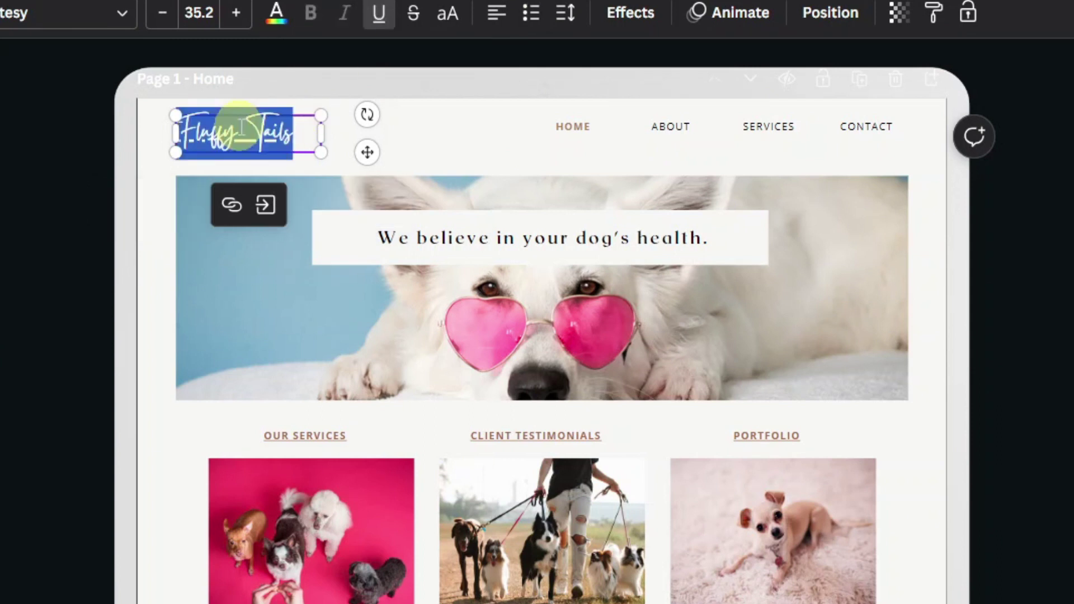
pyautogui.rightClick(241, 126)
pyautogui.click(307, 313)
pyautogui.rightClick(612, 67)
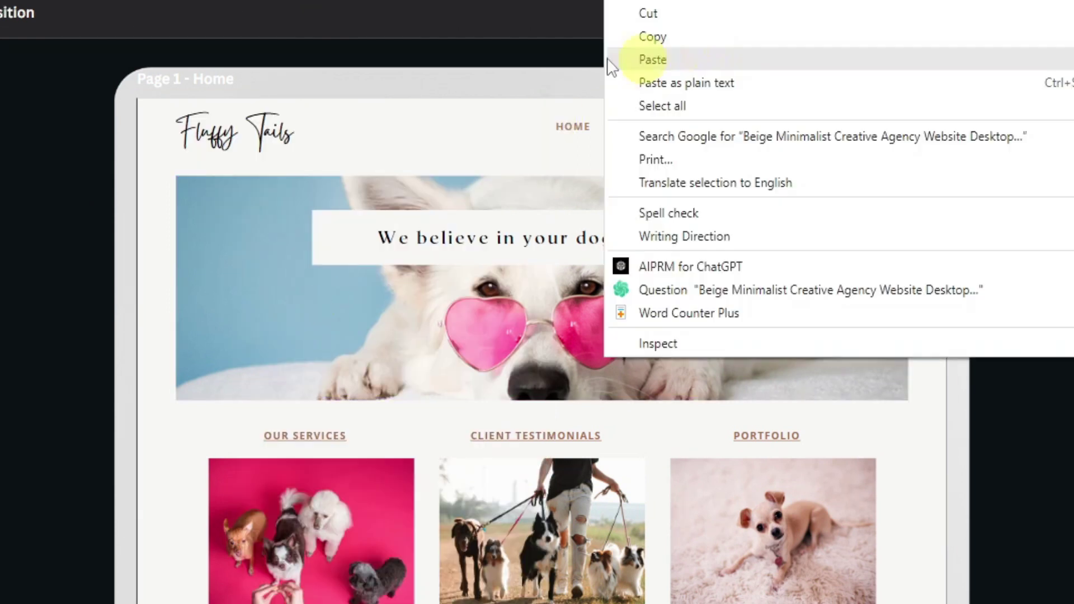
pyautogui.click(656, 61)
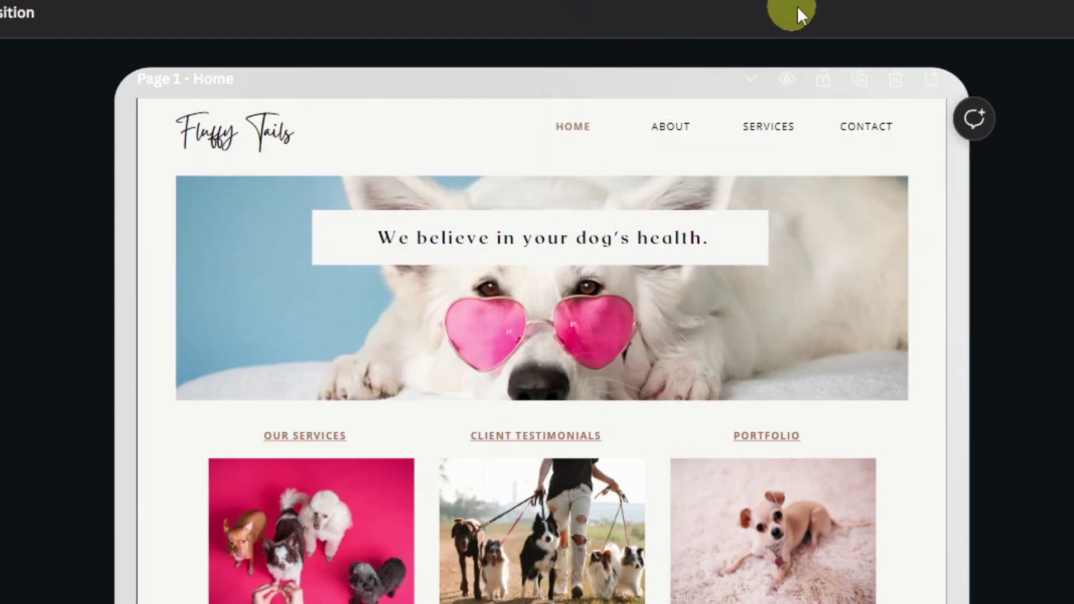
# Review the layout and content of the home, services, client testimonials and portfolio pages.
pyautogui.scroll(-10, 688, 324)
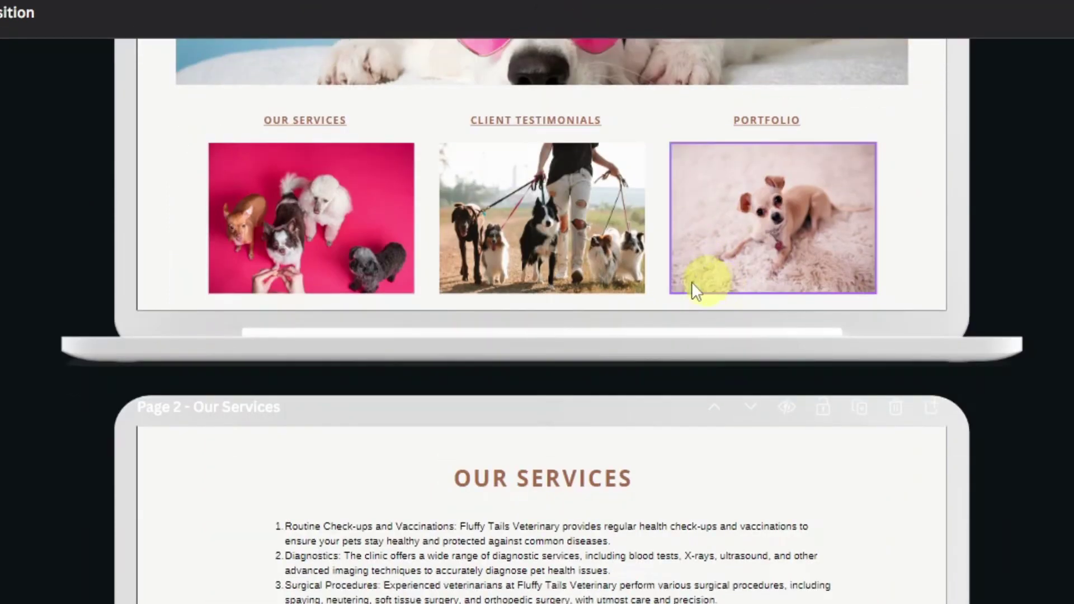
pyautogui.scroll(-20, 580, 303)
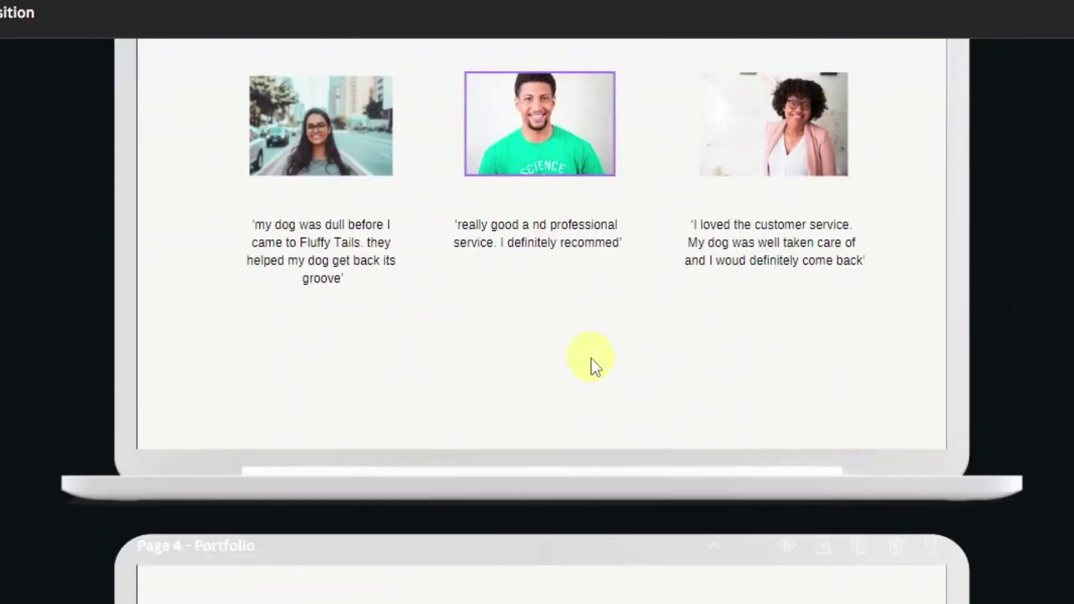
pyautogui.scroll(-2, 590, 354)
pyautogui.scroll(10, 589, 354)
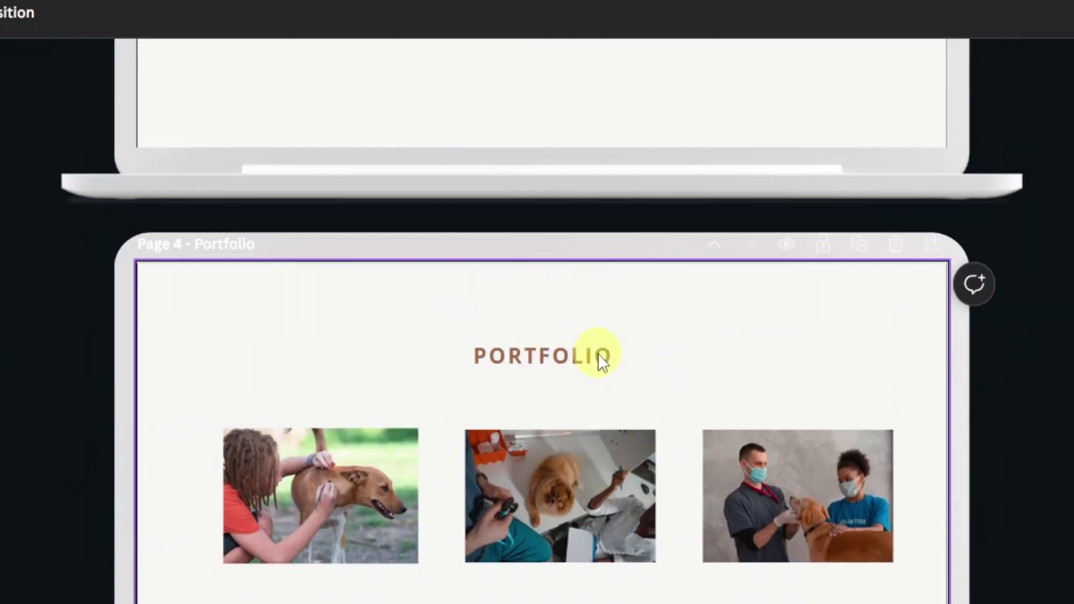
pyautogui.scroll(8, 658, 358)
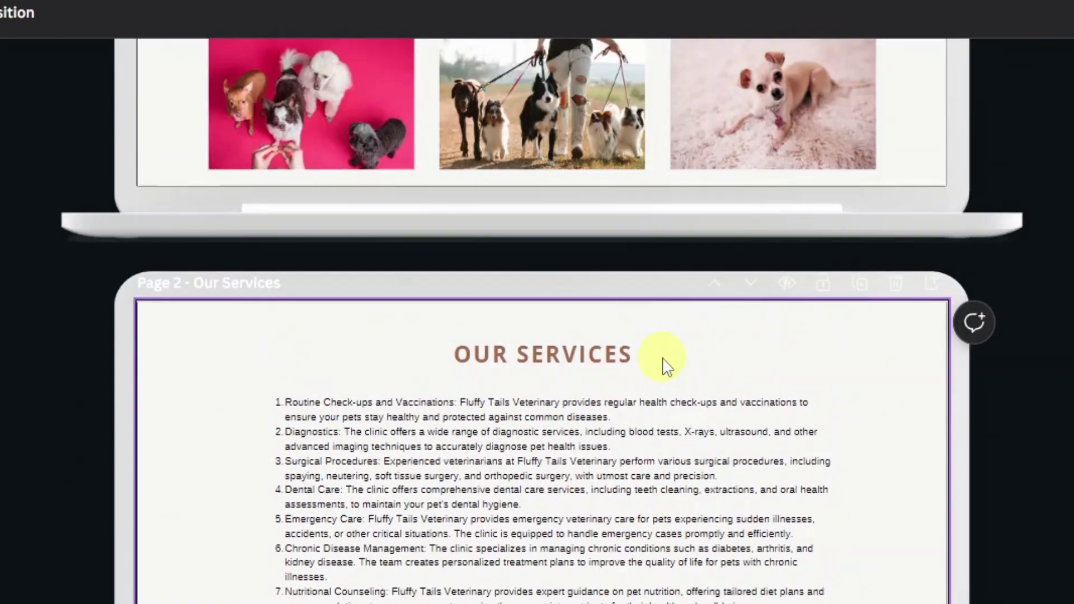
pyautogui.scroll(6, 663, 357)
pyautogui.scroll(-10, 663, 357)
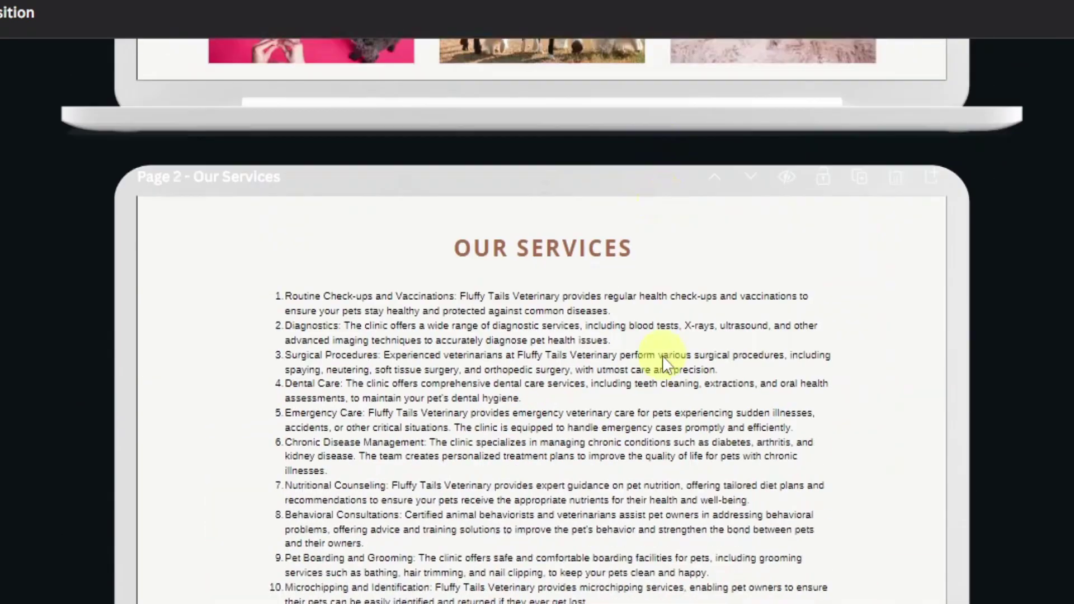
pyautogui.scroll(-8, 661, 357)
pyautogui.scroll(8, 661, 356)
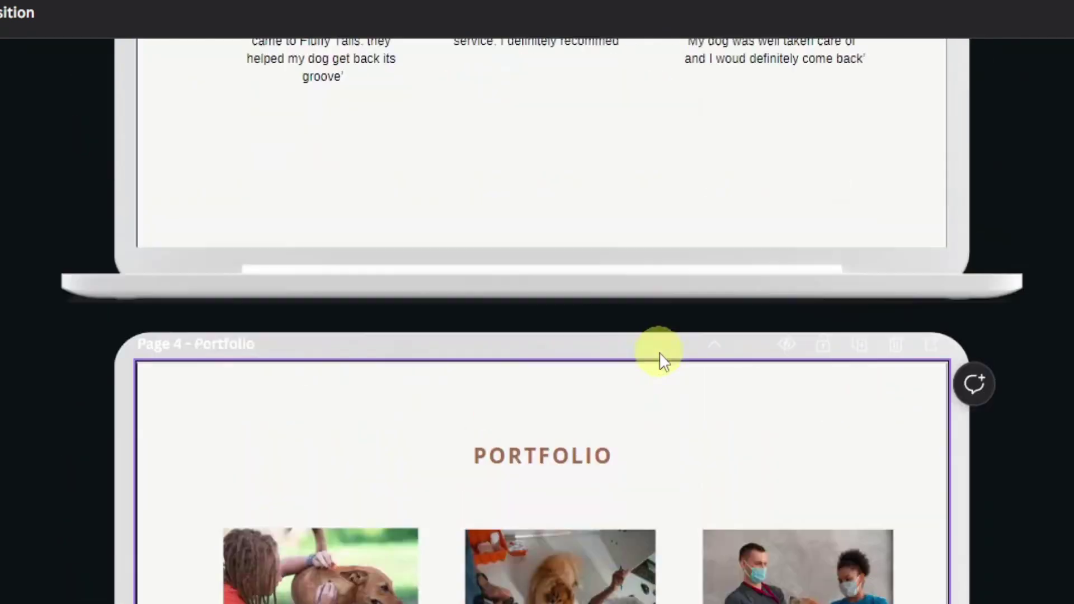
pyautogui.scroll(4, 358, 290)
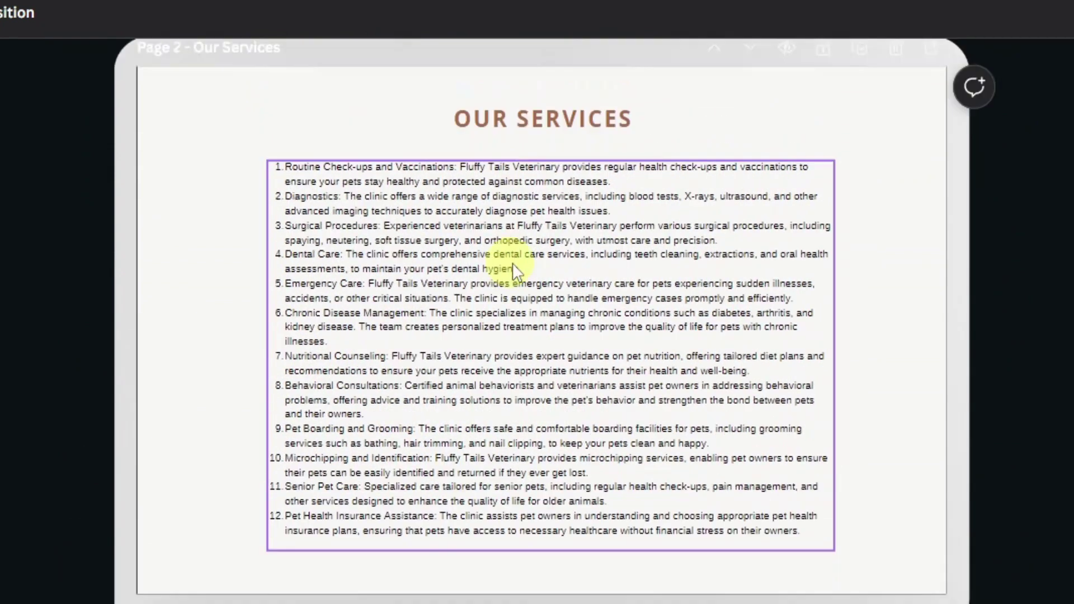
pyautogui.scroll(-3, 553, 291)
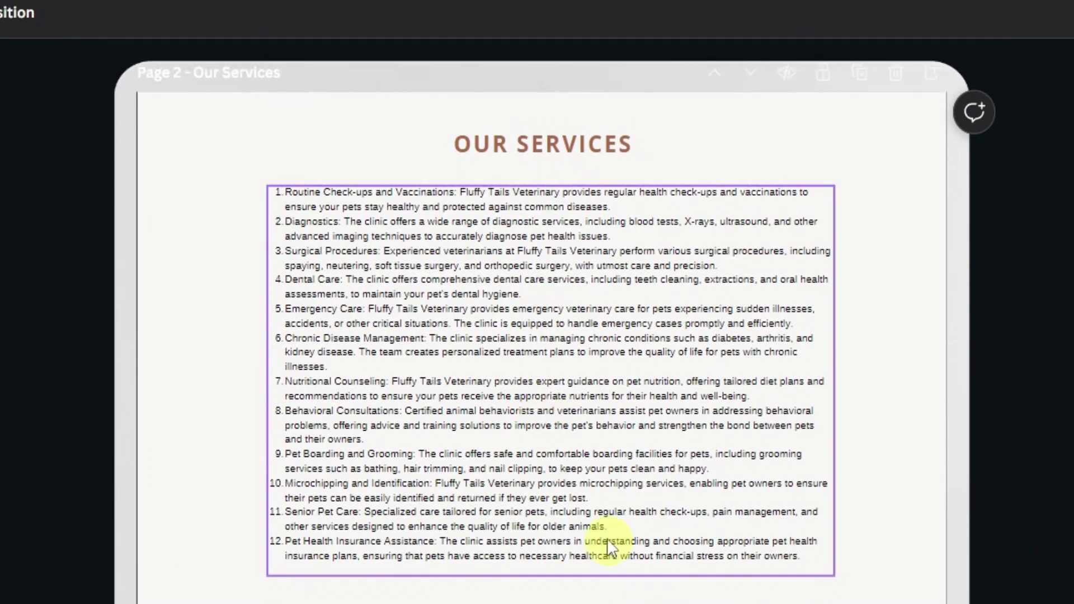
# Check the link options for the word "Routine" in the first item of the Our Services list.
pyautogui.click(419, 554)
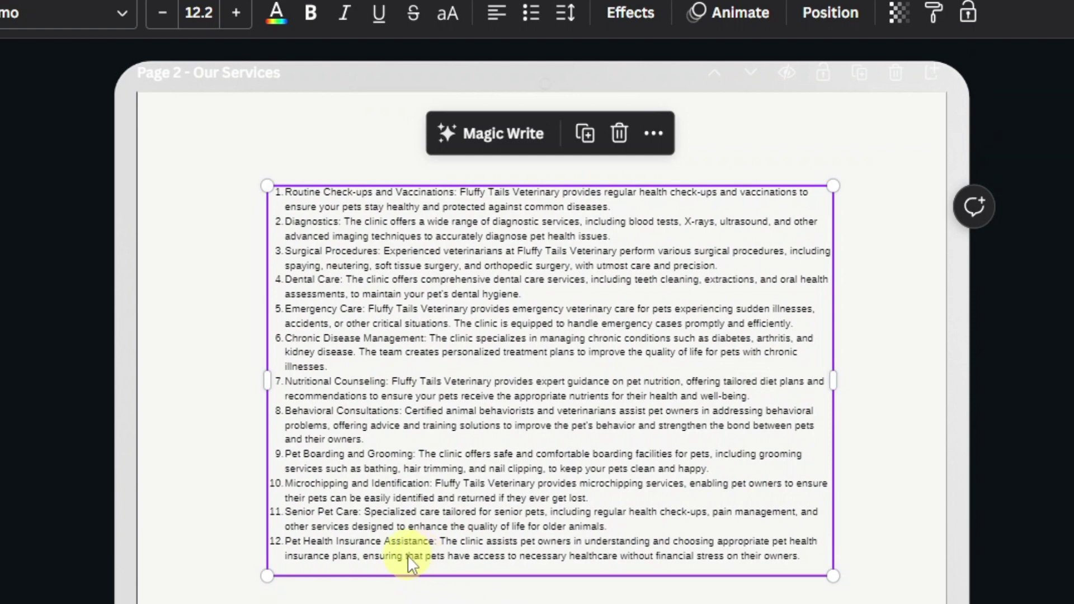
pyautogui.scroll(5, 431, 592)
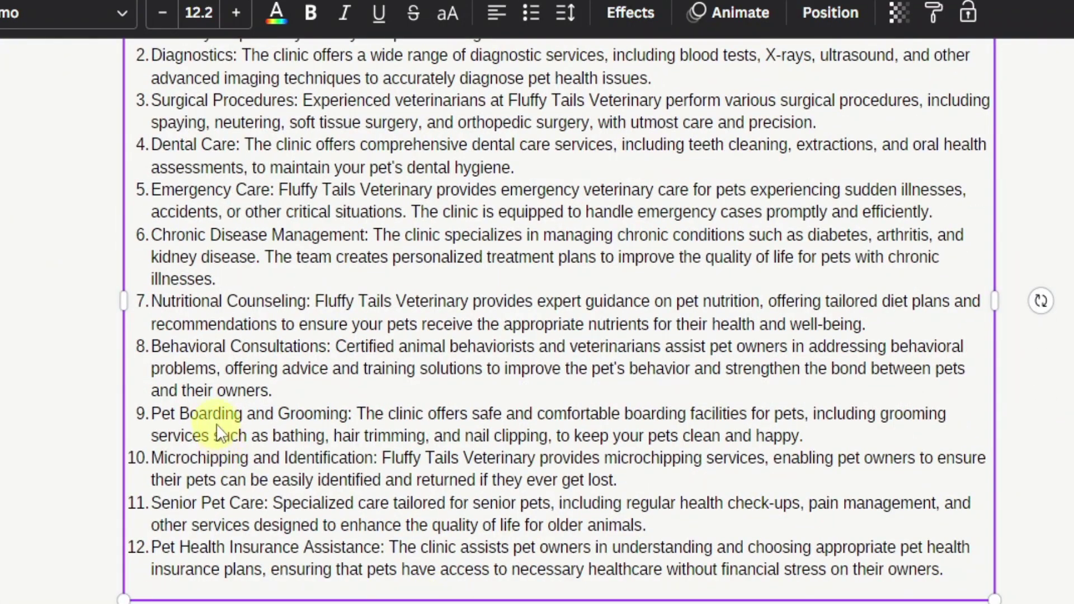
pyautogui.scroll(6, 215, 414)
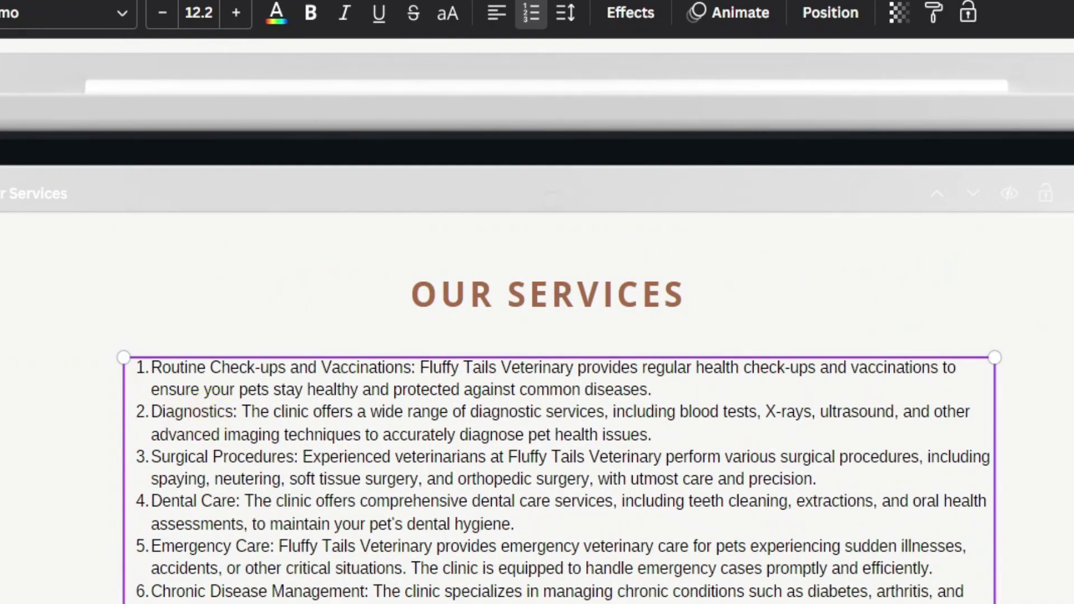
pyautogui.doubleClick(190, 370)
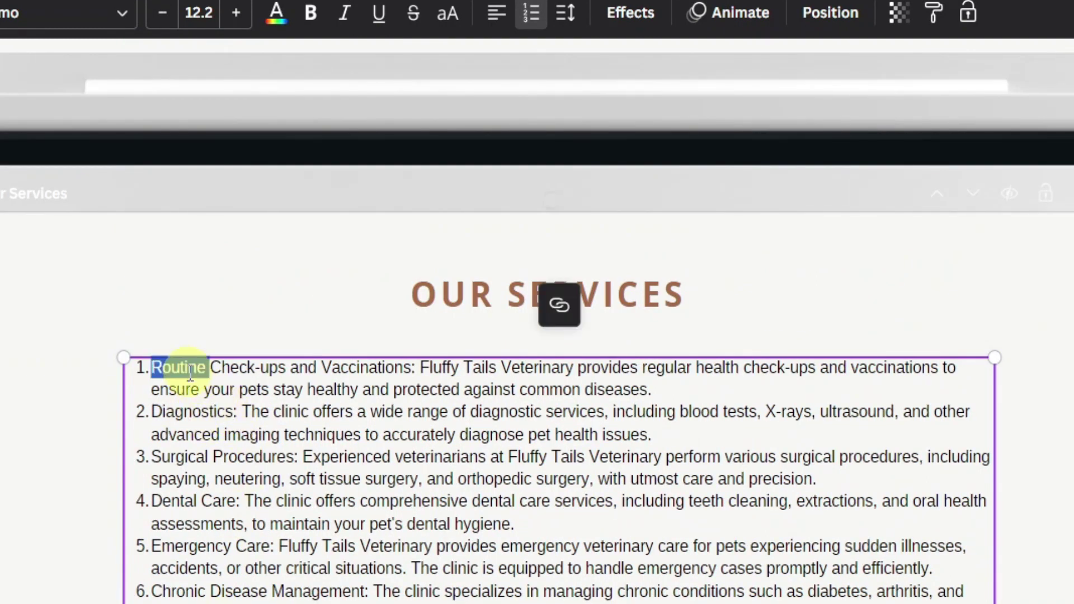
pyautogui.rightClick(191, 374)
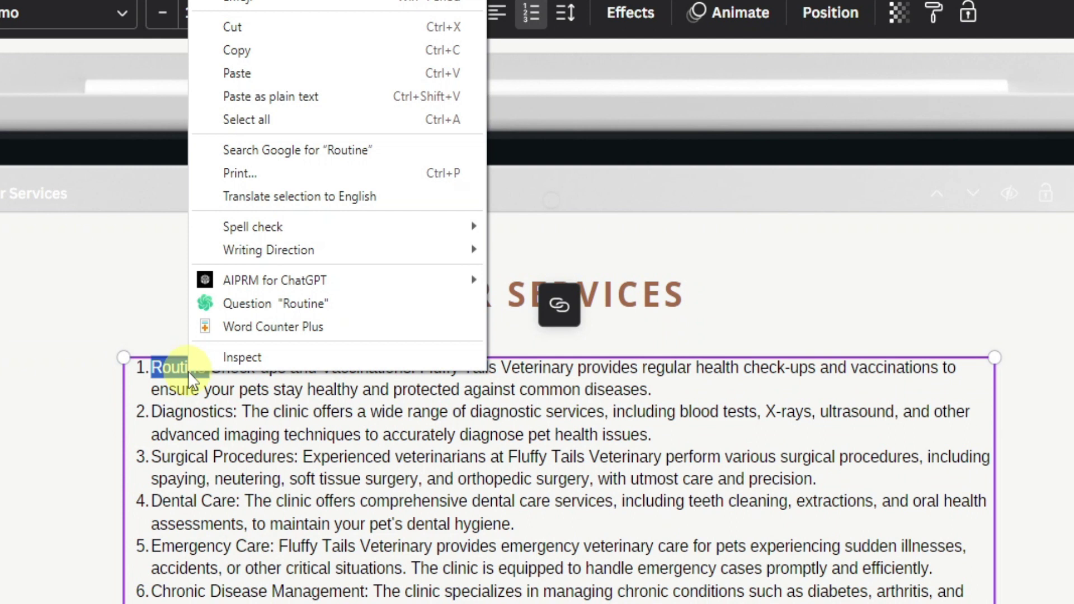
pyautogui.press('Escape')
pyautogui.click(561, 307)
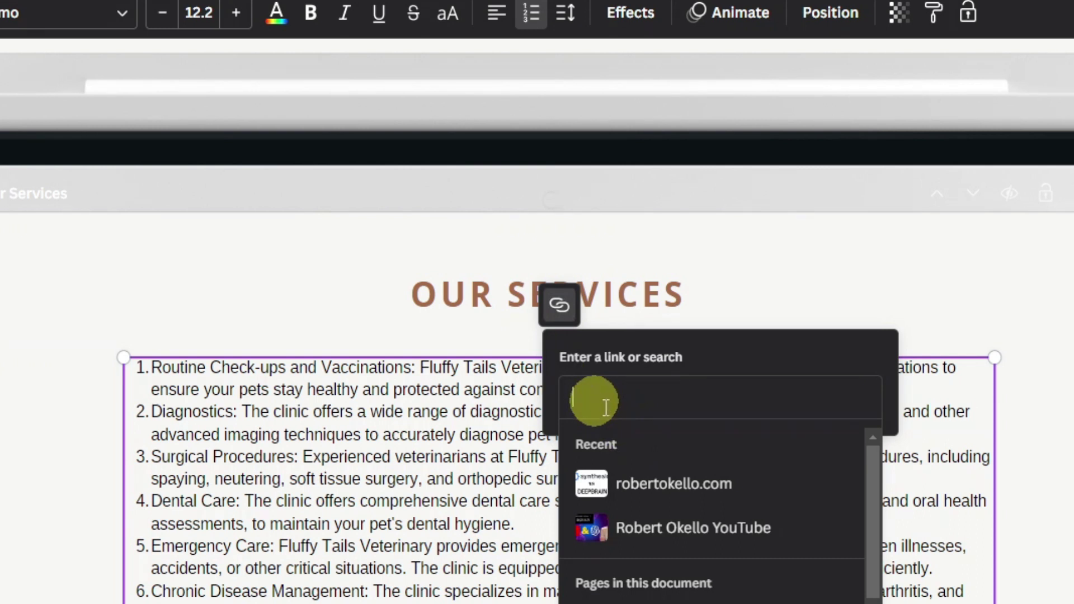
pyautogui.click(774, 254)
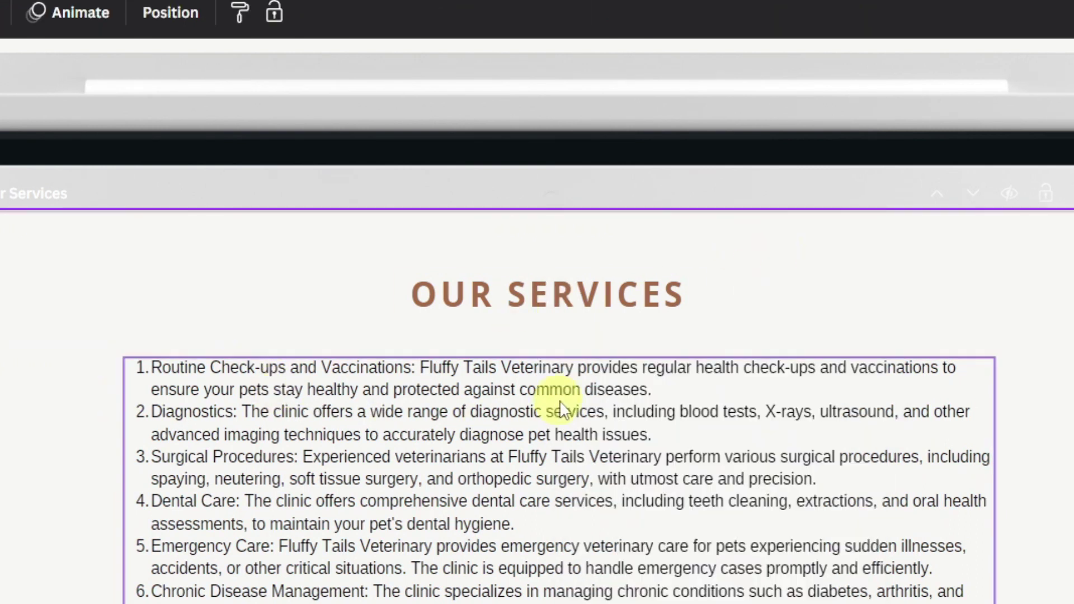
# Create a public view link for the design and copy it.
pyautogui.hotkey('ctrl', '-')
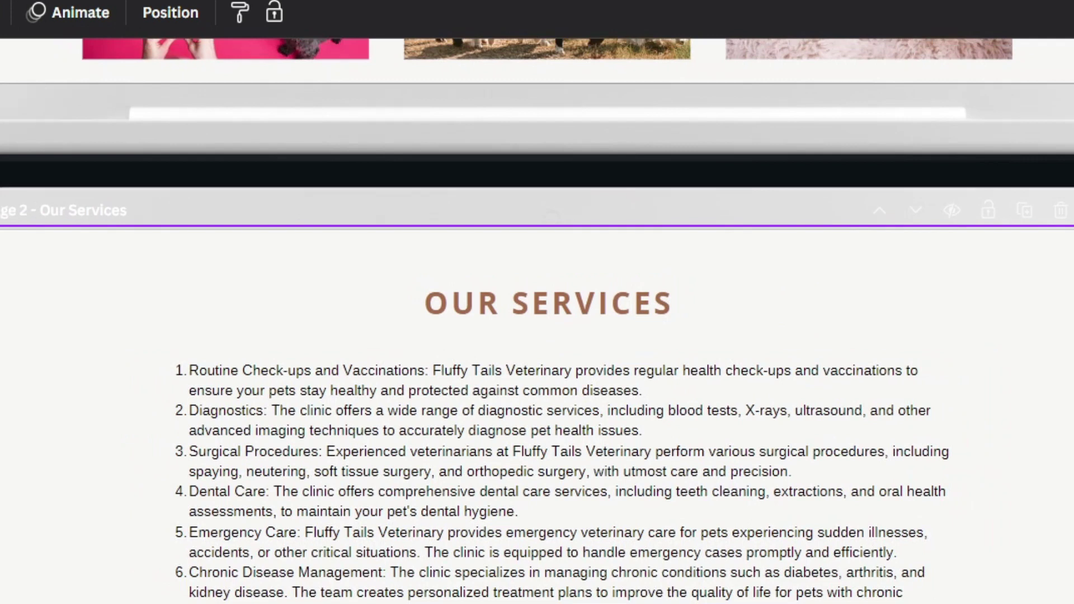
pyautogui.hotkey('ctrl', '-')
pyautogui.scroll(5, 784, 462)
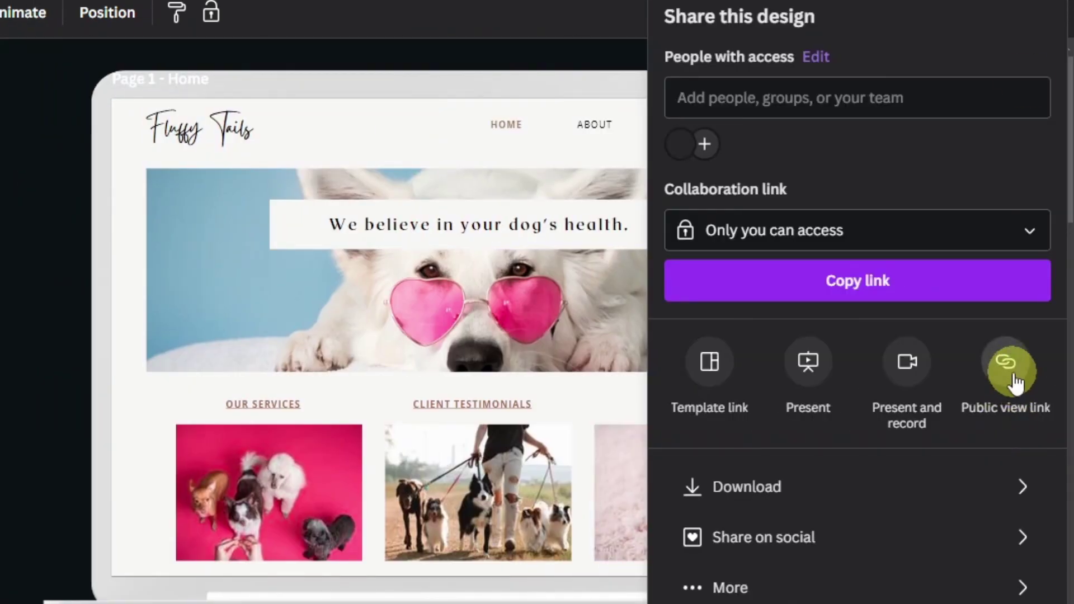
pyautogui.click(1010, 372)
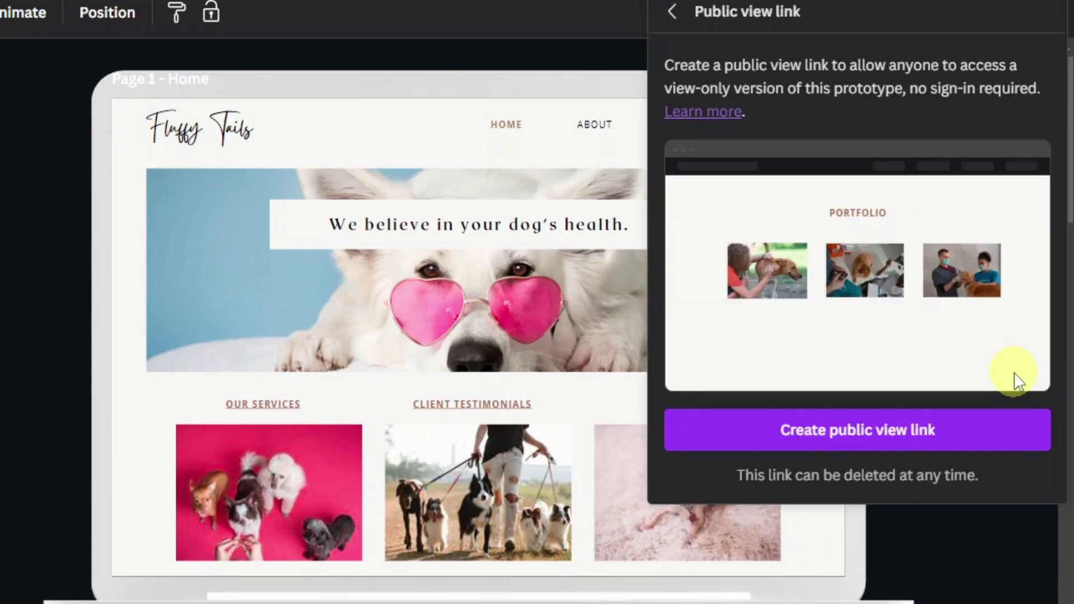
pyautogui.click(870, 428)
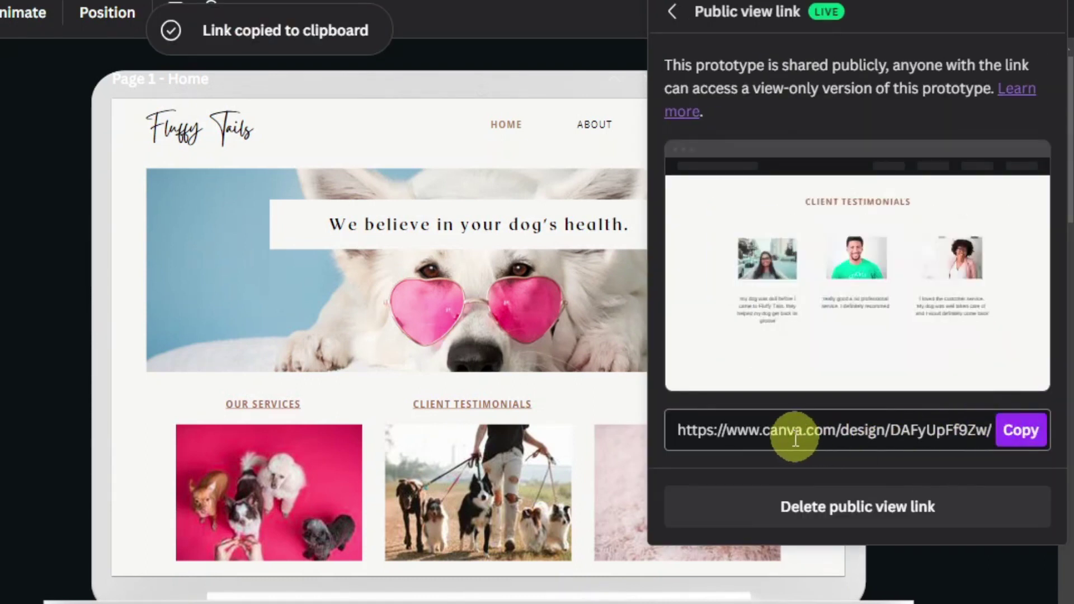
pyautogui.click(1021, 432)
# Open the copied public view link in a new browser tab and test the linked photo under "Our Services".
pyautogui.hotkey('ctrl', 't')
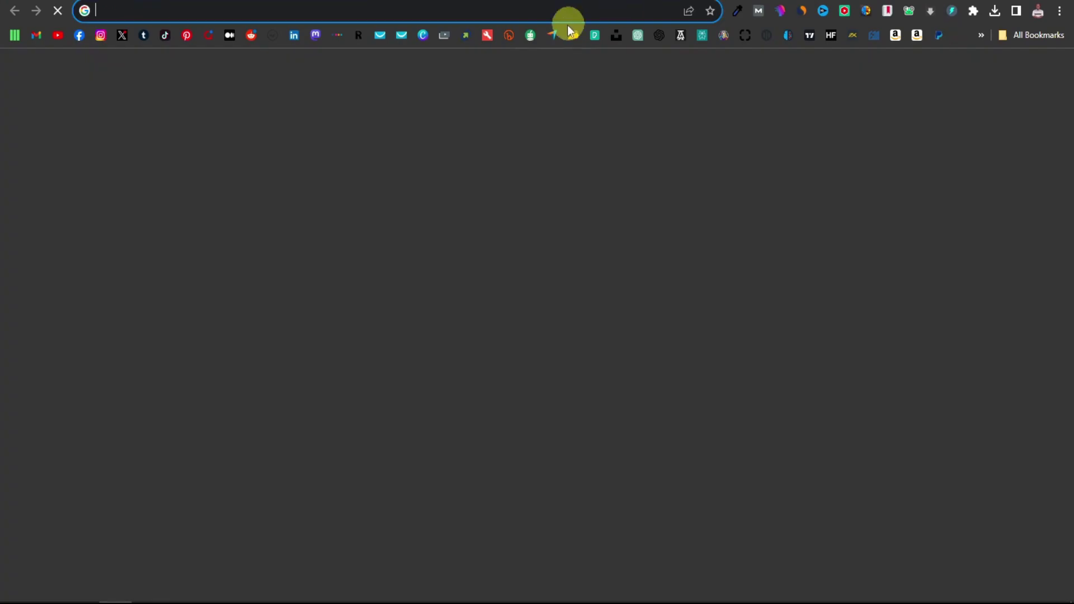
pyautogui.rightClick(548, 12)
pyautogui.click(627, 109)
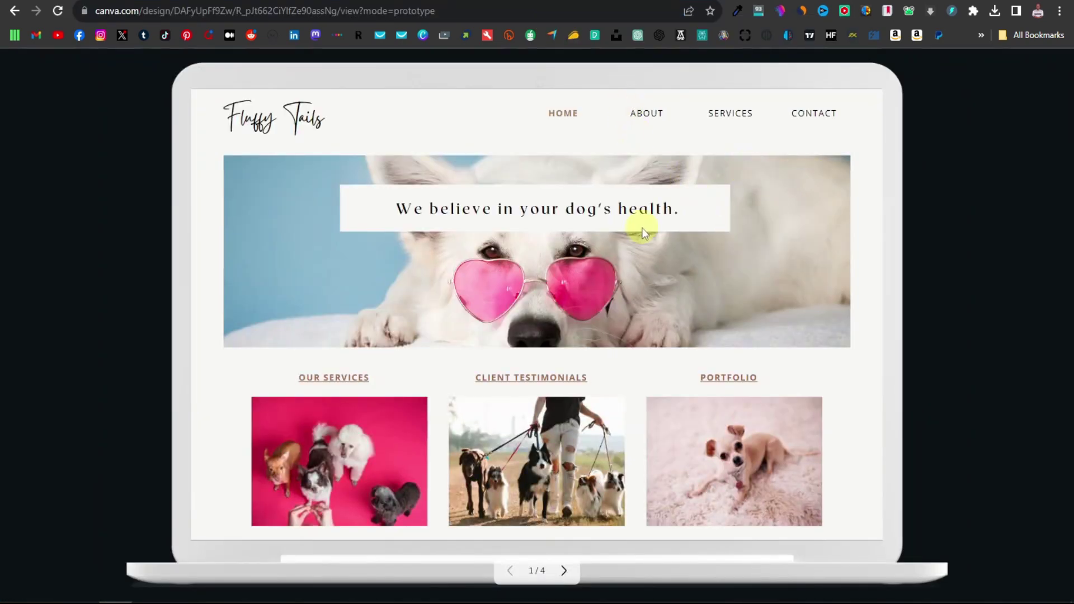
pyautogui.click(364, 422)
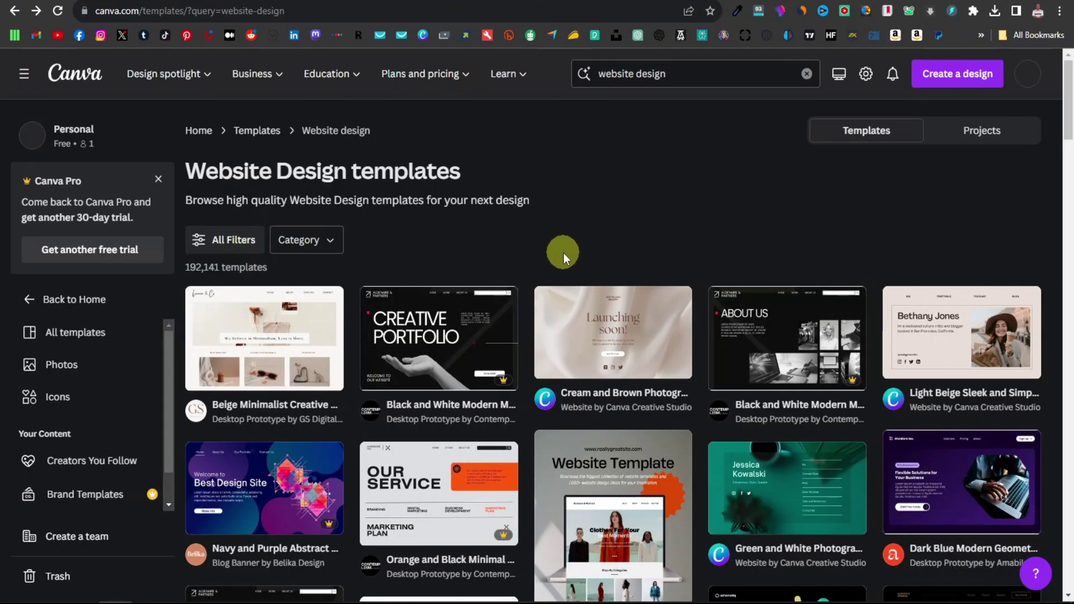
# Browse the website design templates in the Canva template gallery.
pyautogui.scroll(-4, 538, 244)
pyautogui.scroll(-15, 539, 244)
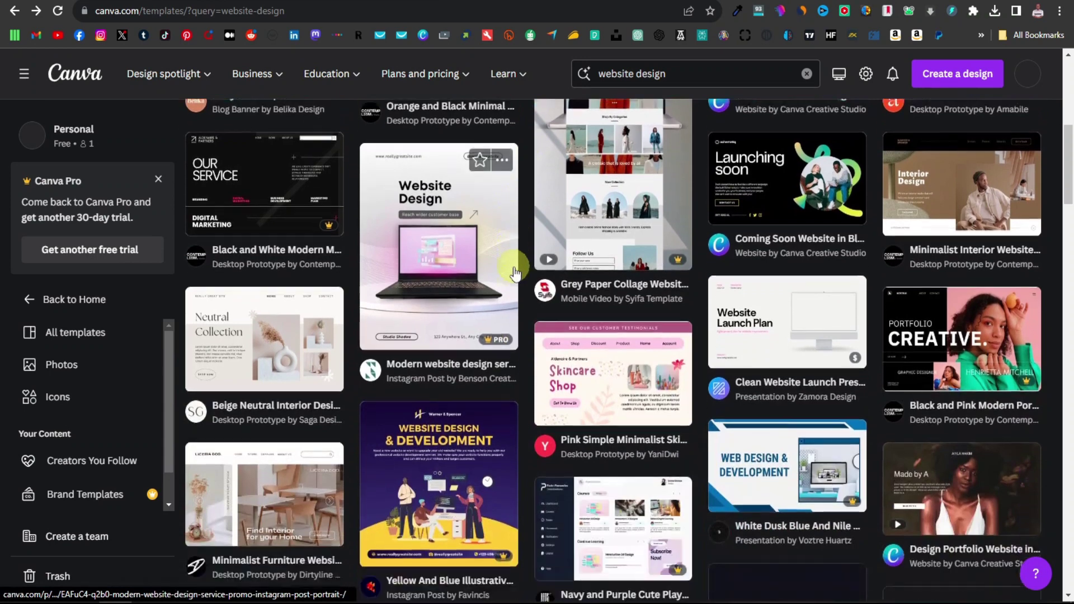
pyautogui.scroll(-10, 515, 266)
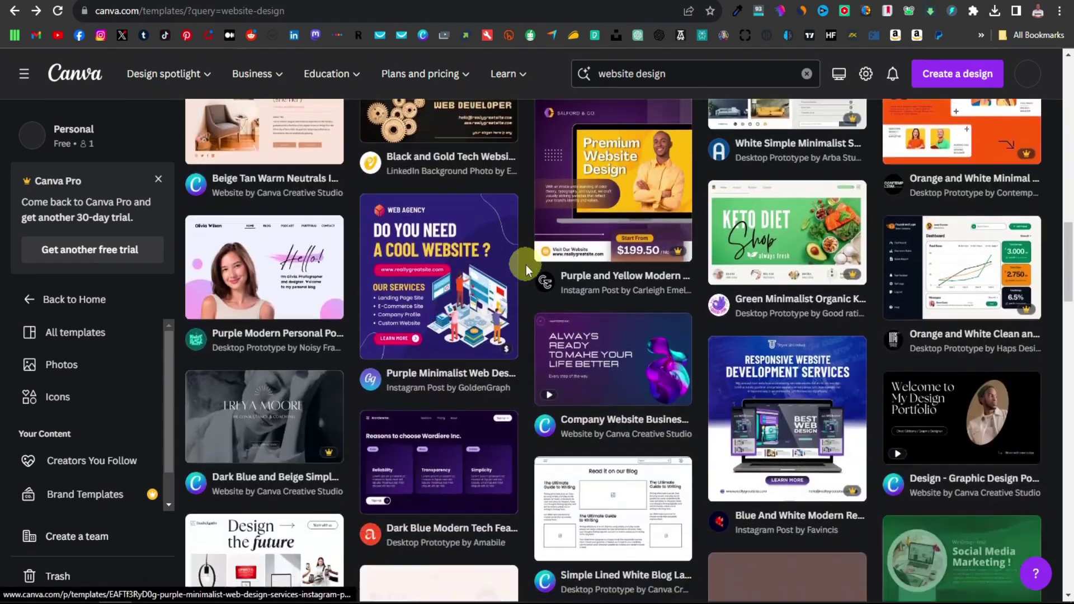
pyautogui.scroll(-4, 526, 264)
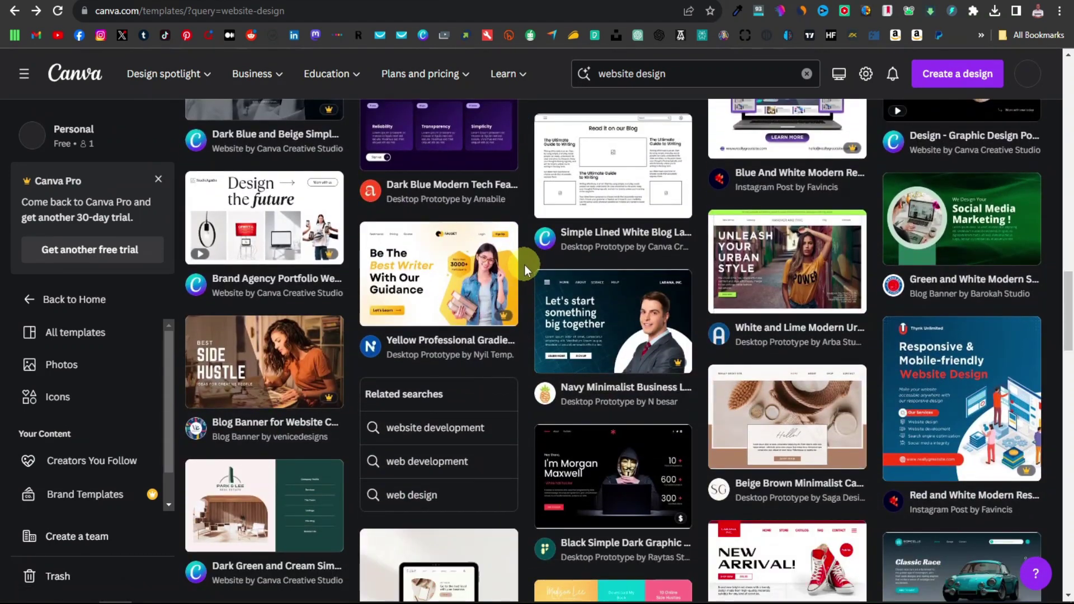